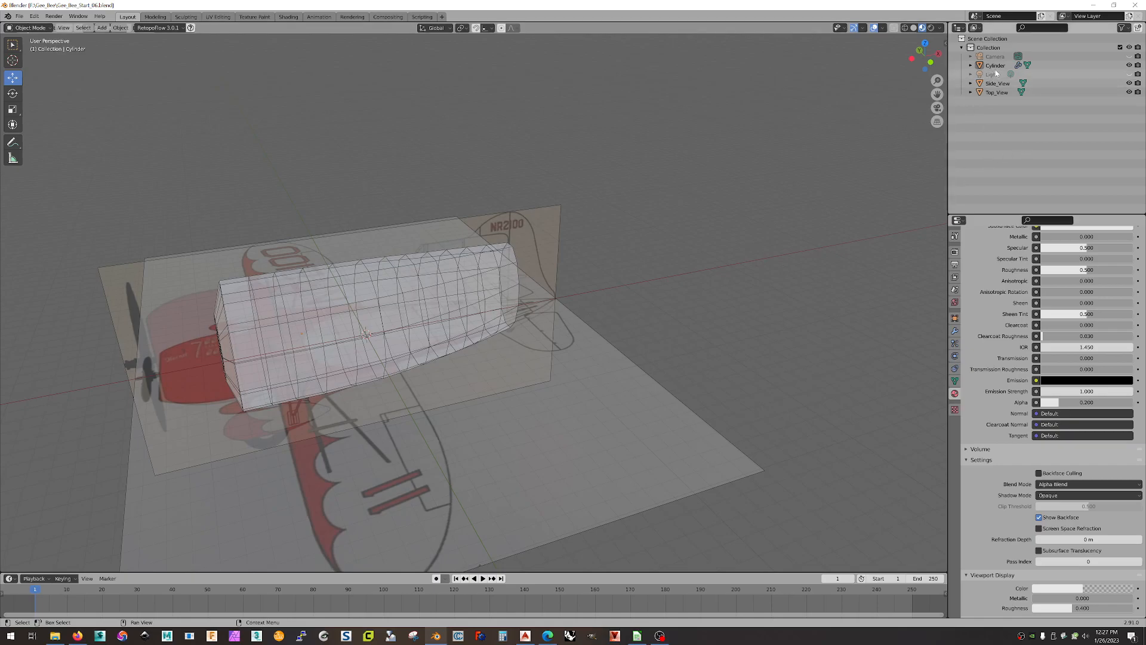
Step: Hide the Cylinder fuselage object and rename it Gee_Bee
click(1129, 65)
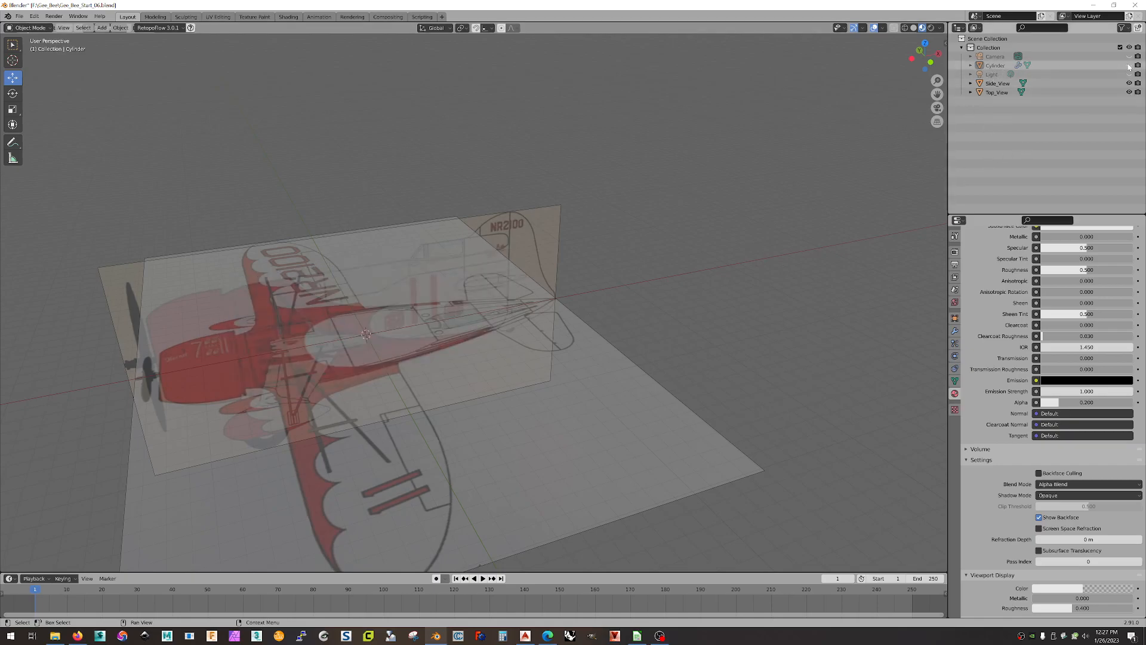
double_click(995, 66)
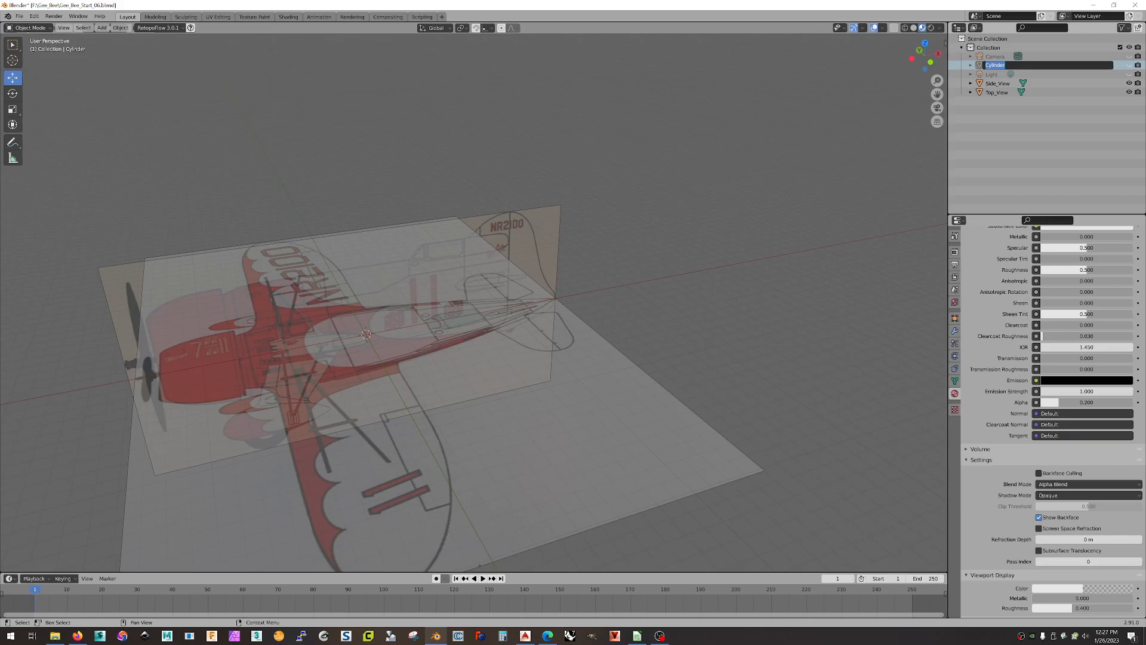
text(Gee_Bee)
key(Return)
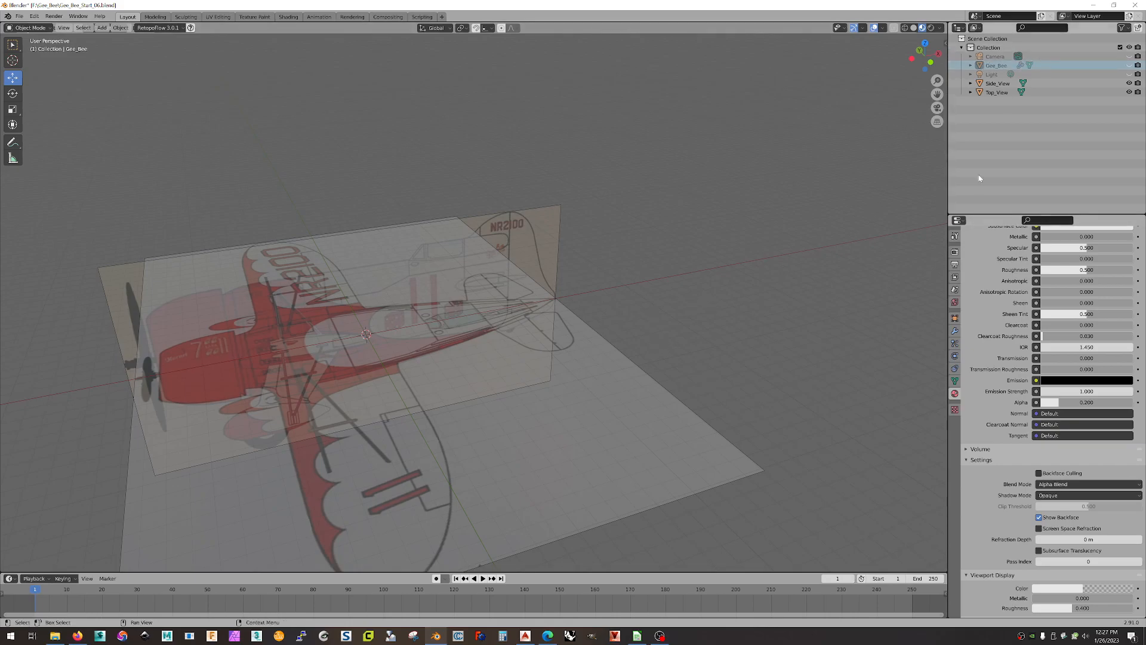
Step: Hide the Top_View reference plane and show the side blueprint in front orthographic view
click(1129, 92)
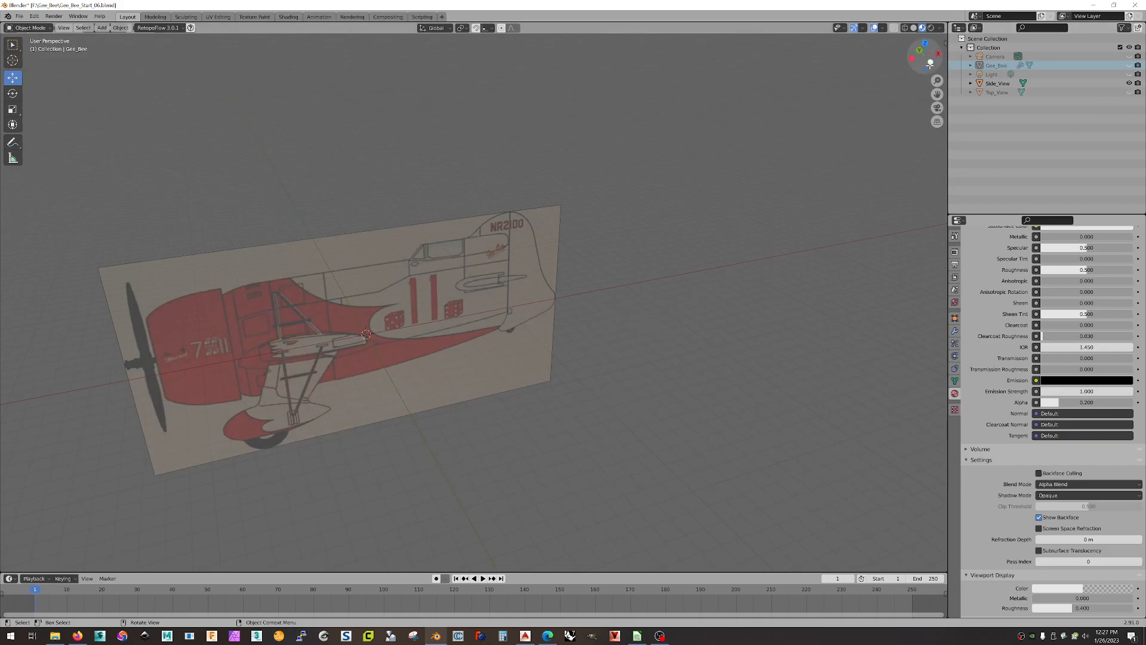
click(931, 62)
mouse_move(453, 363)
middle_down()
mouse_move(513, 352)
mouse_move(447, 375)
middle_up()
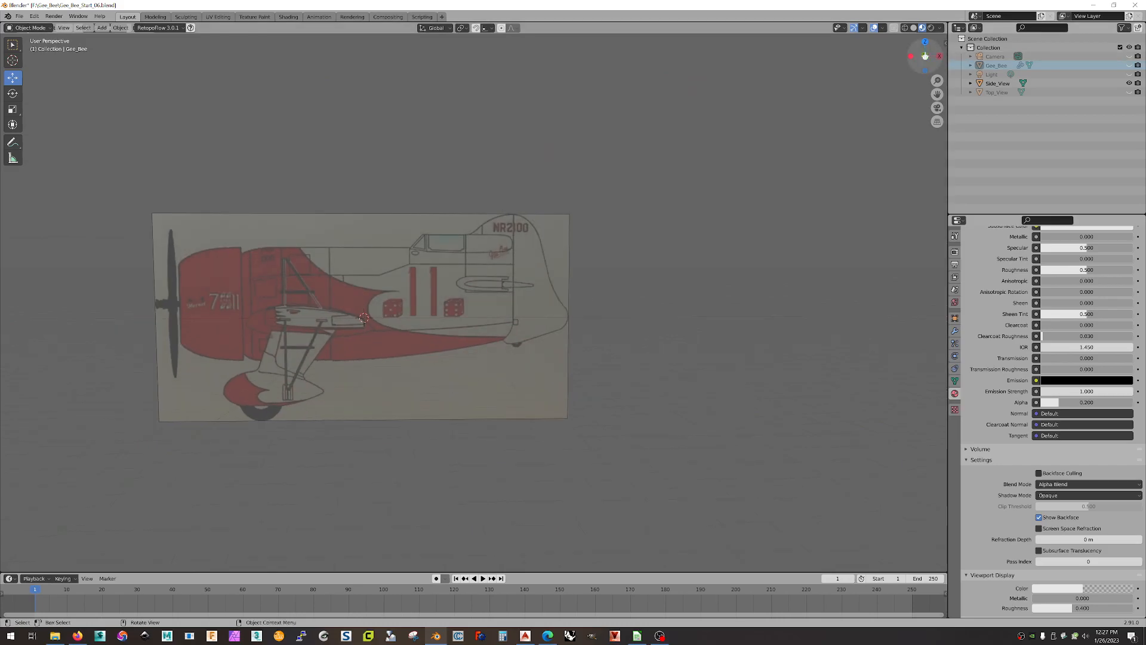
click(925, 56)
shift+middle_drag(538, 358, 584, 356)
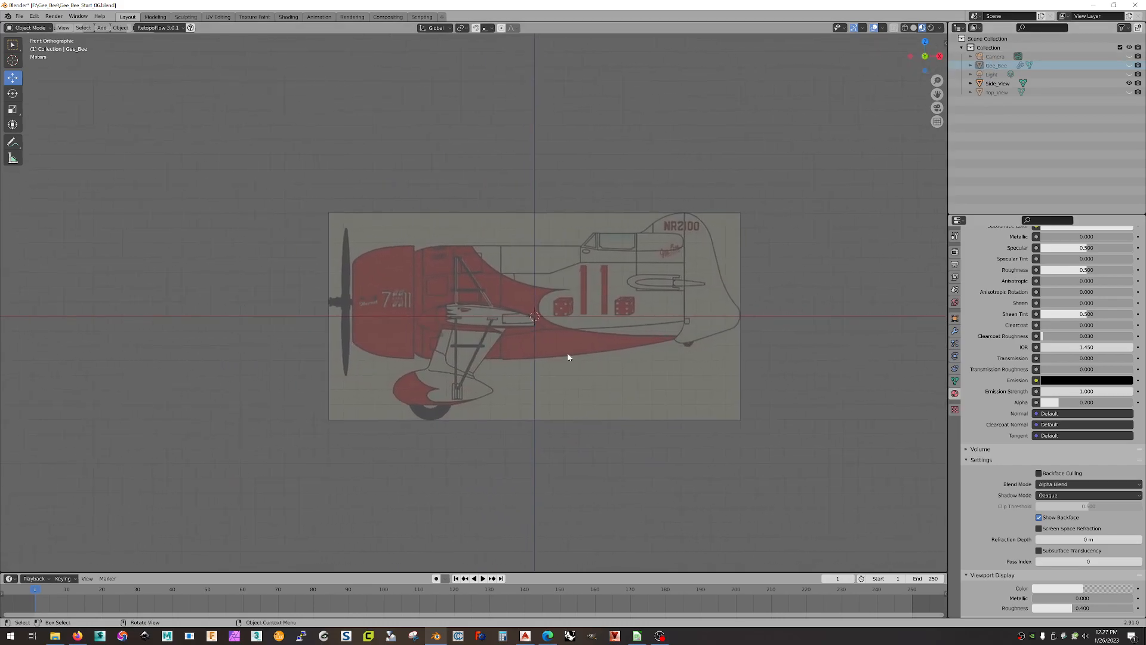
scroll(493, 346, up, 4)
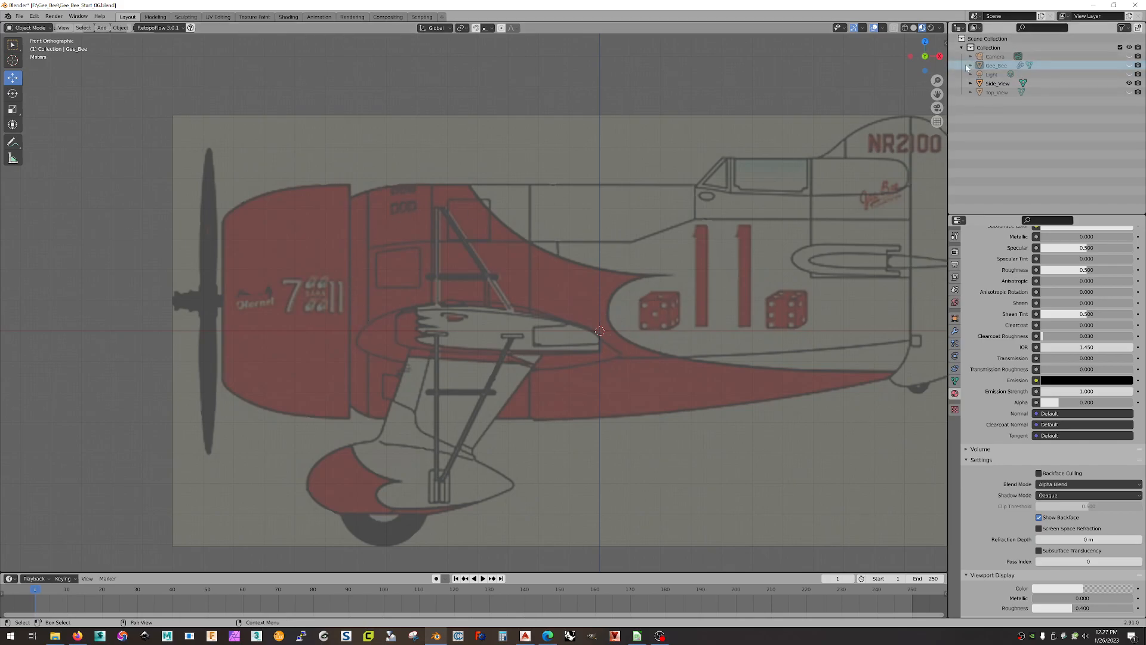
Step: Unhide the Top_View plane and examine from several angles how the top and side blueprints line up
middle_drag(586, 200, 607, 218)
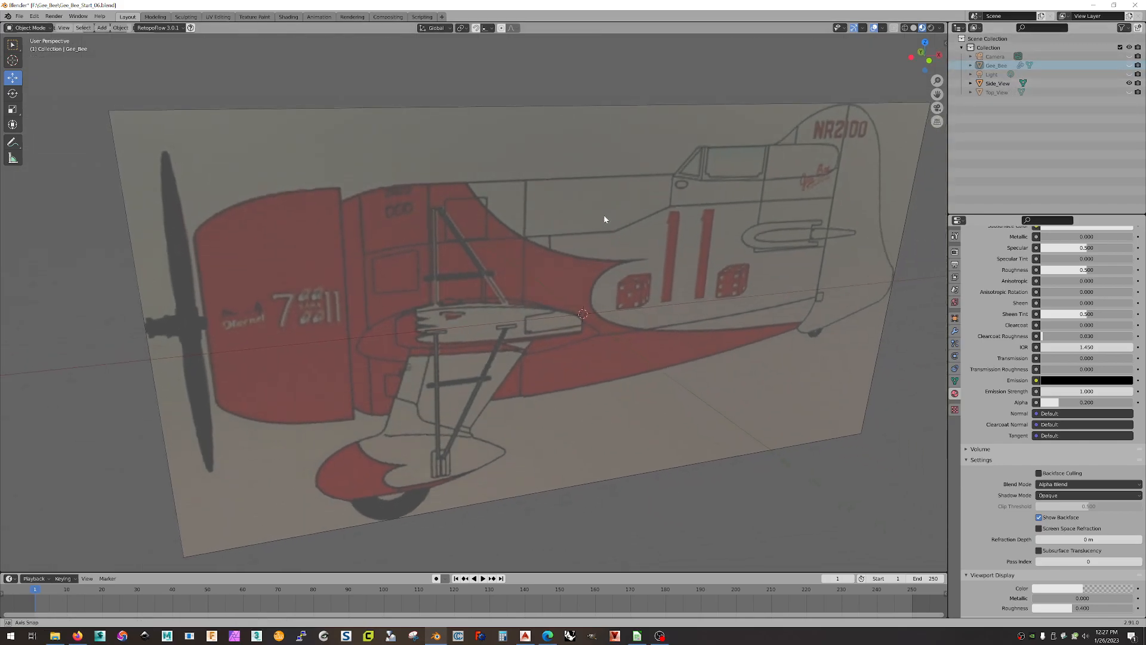
click(1129, 92)
middle_drag(637, 257, 605, 391)
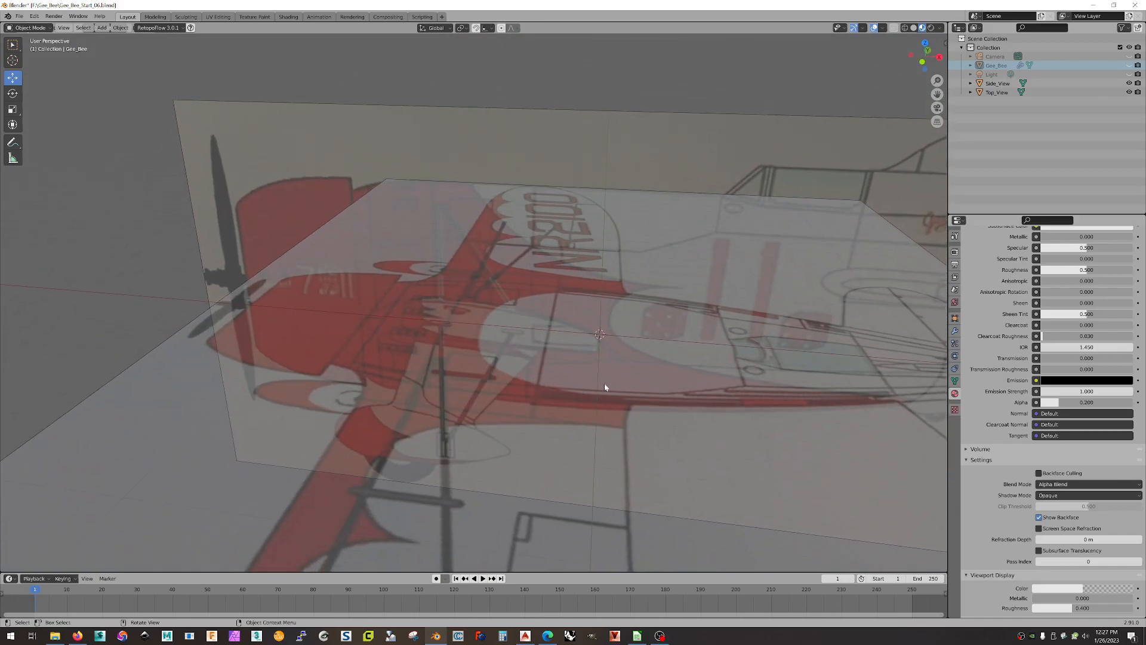
middle_drag(698, 412, 707, 387)
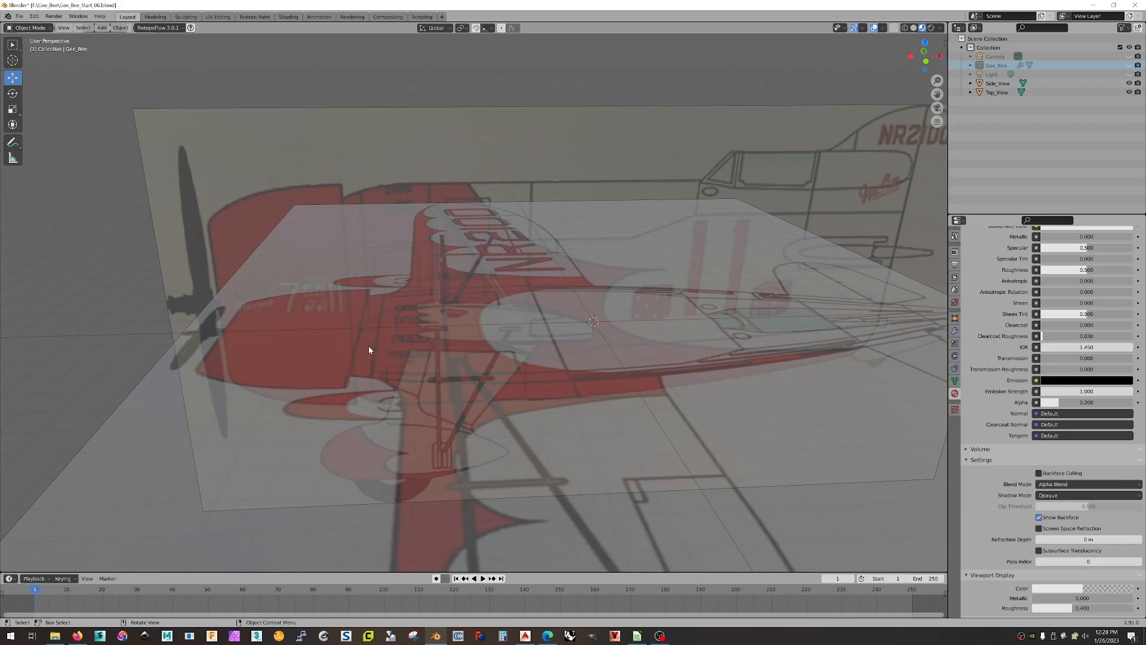
middle_drag(375, 342, 464, 429)
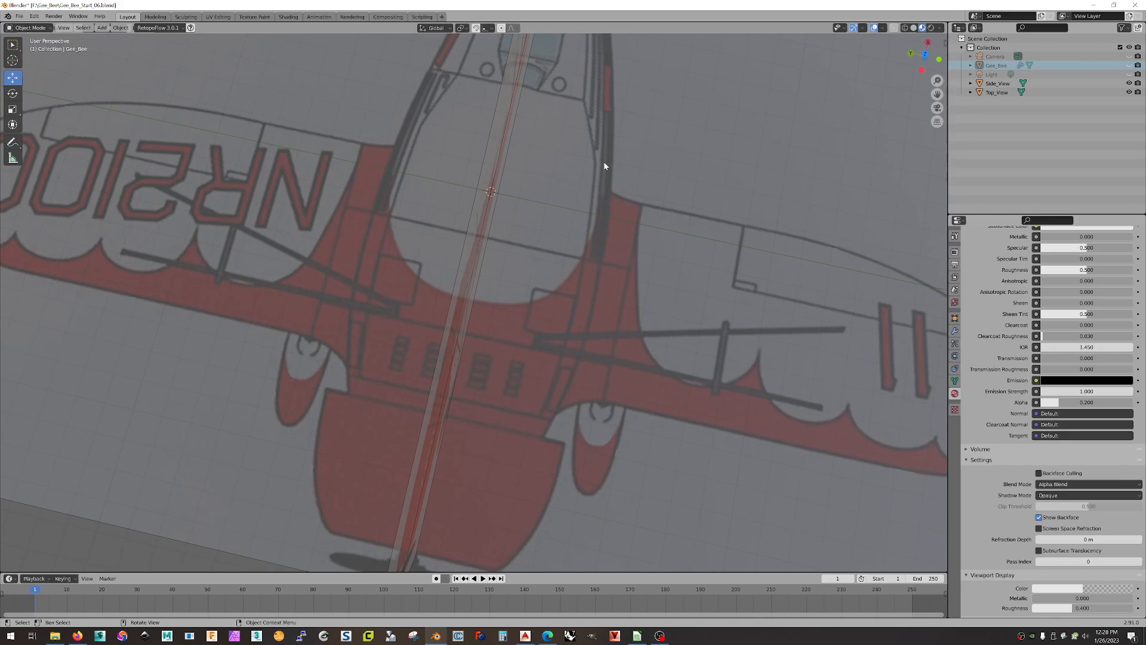
middle_drag(615, 197, 617, 307)
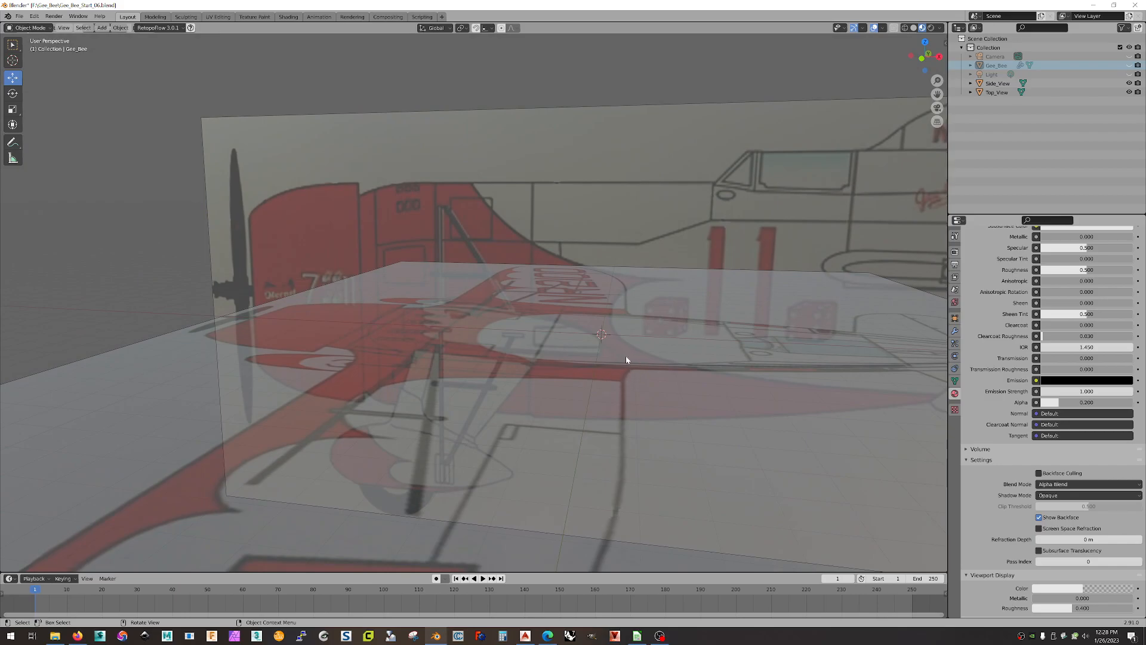
middle_drag(502, 306, 732, 380)
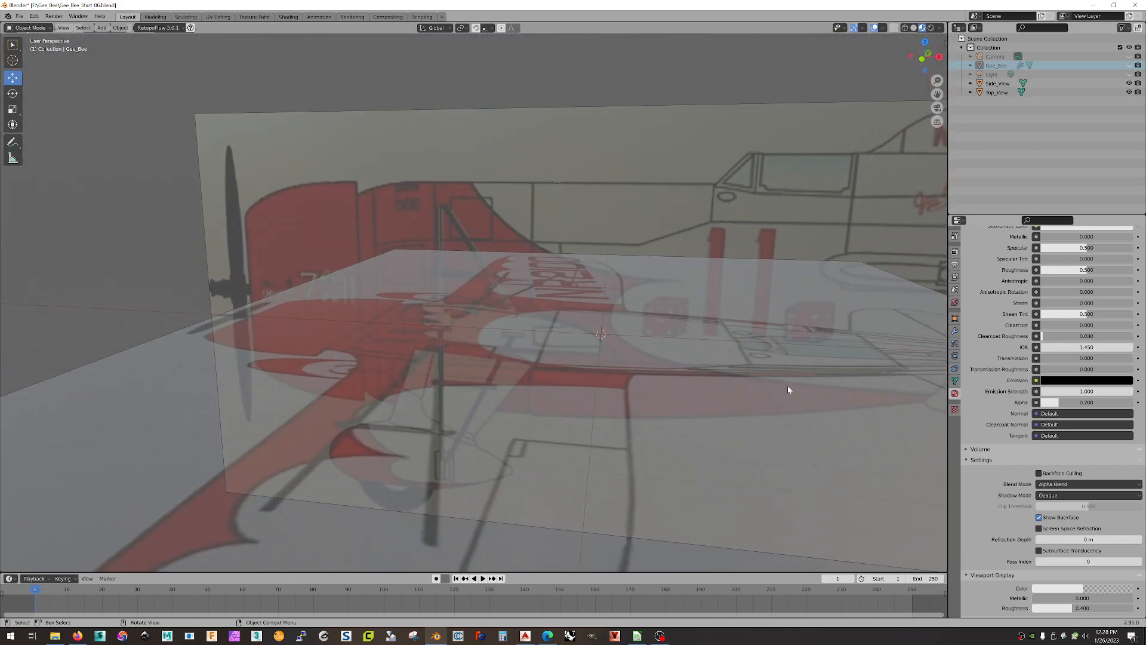
middle_drag(621, 359, 378, 320)
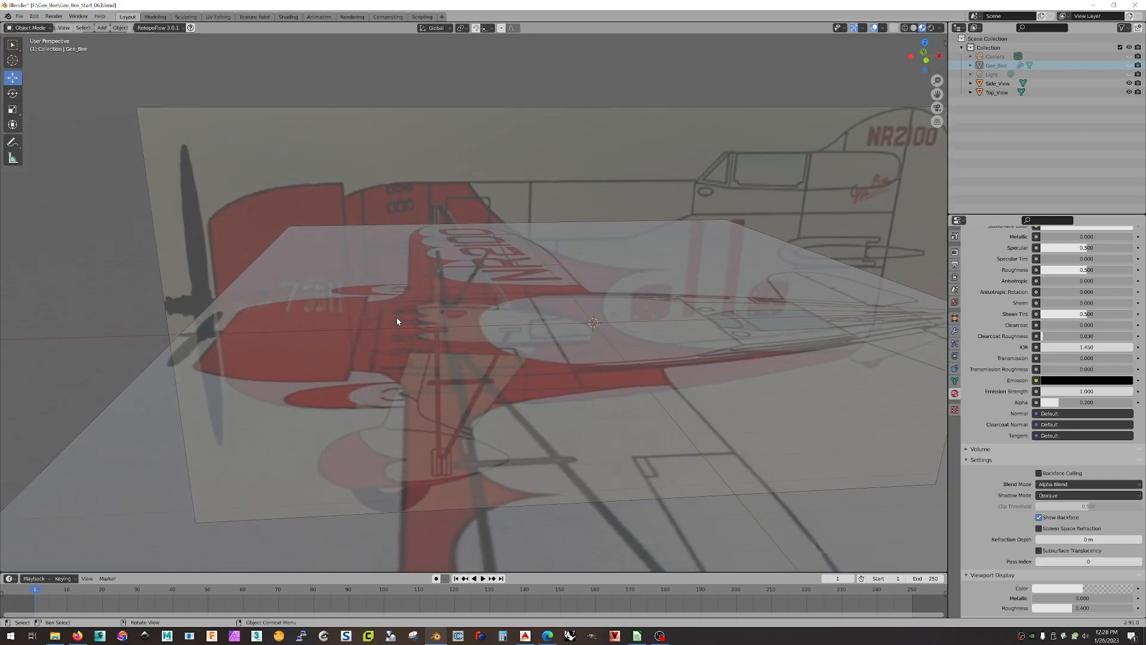
Step: Hide the Top_View plane and return to the front orthographic view of the side blueprint
click(1129, 92)
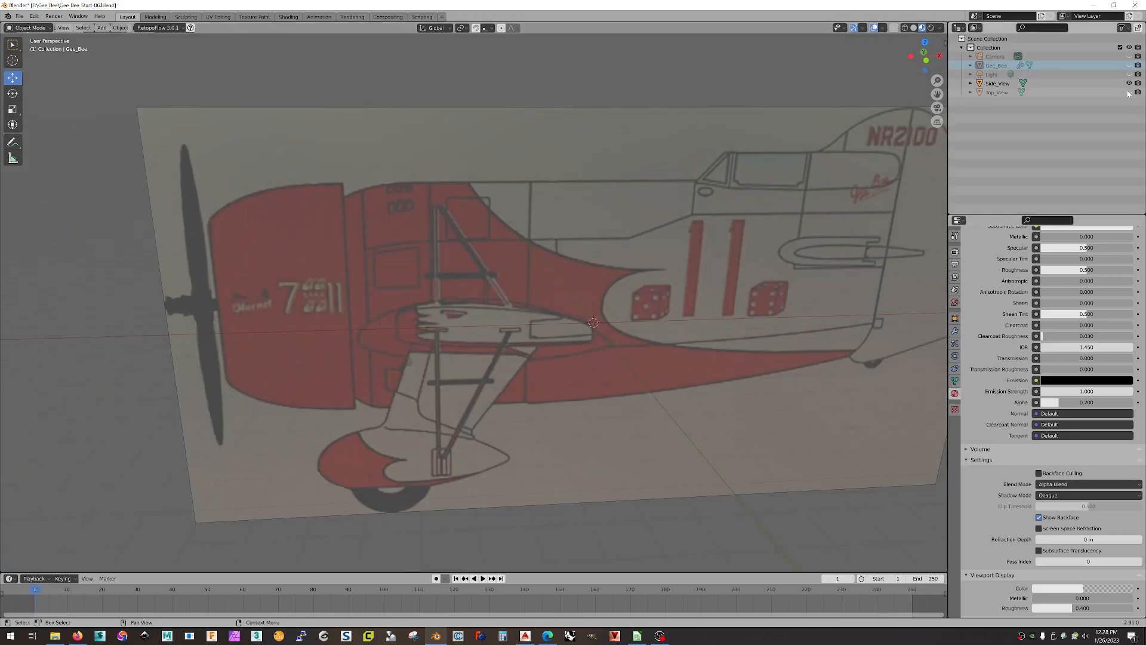
click(926, 60)
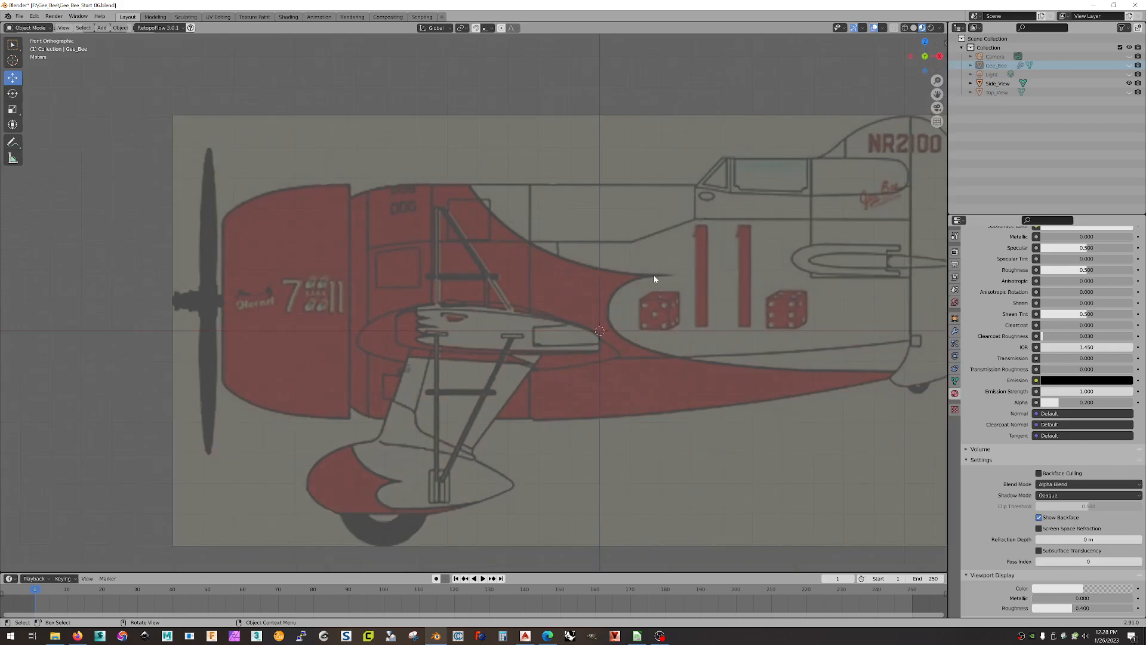
shift+middle_drag(680, 376, 594, 343)
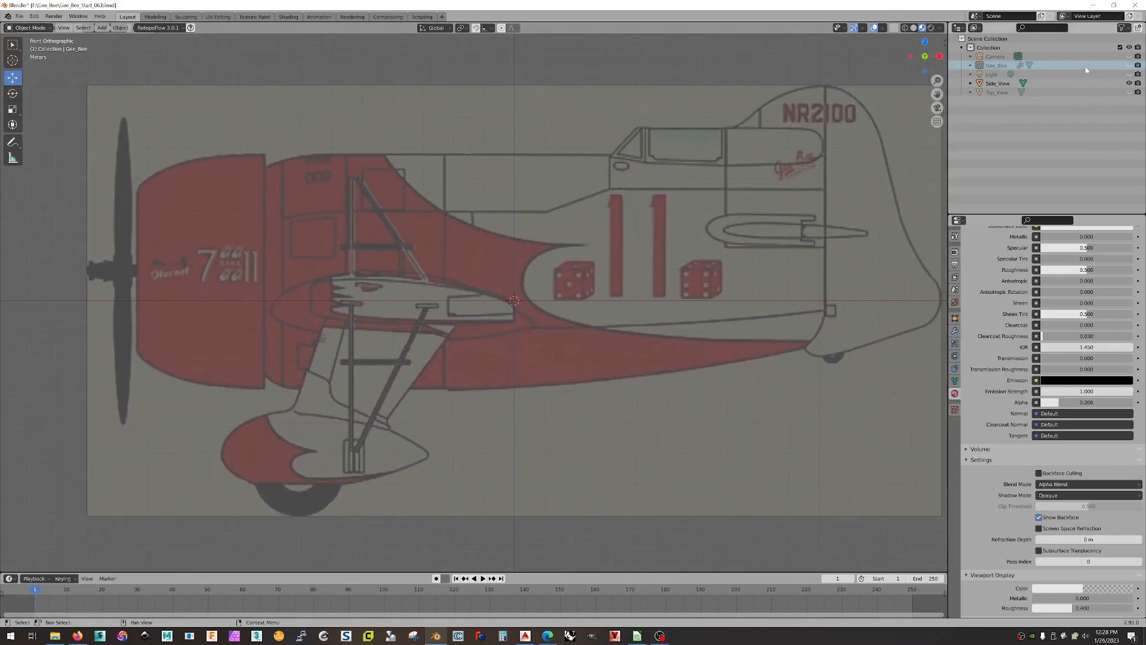
Step: Unhide and select the Gee_Bee fuselage, and check its shape against the side blueprint
click(1129, 65)
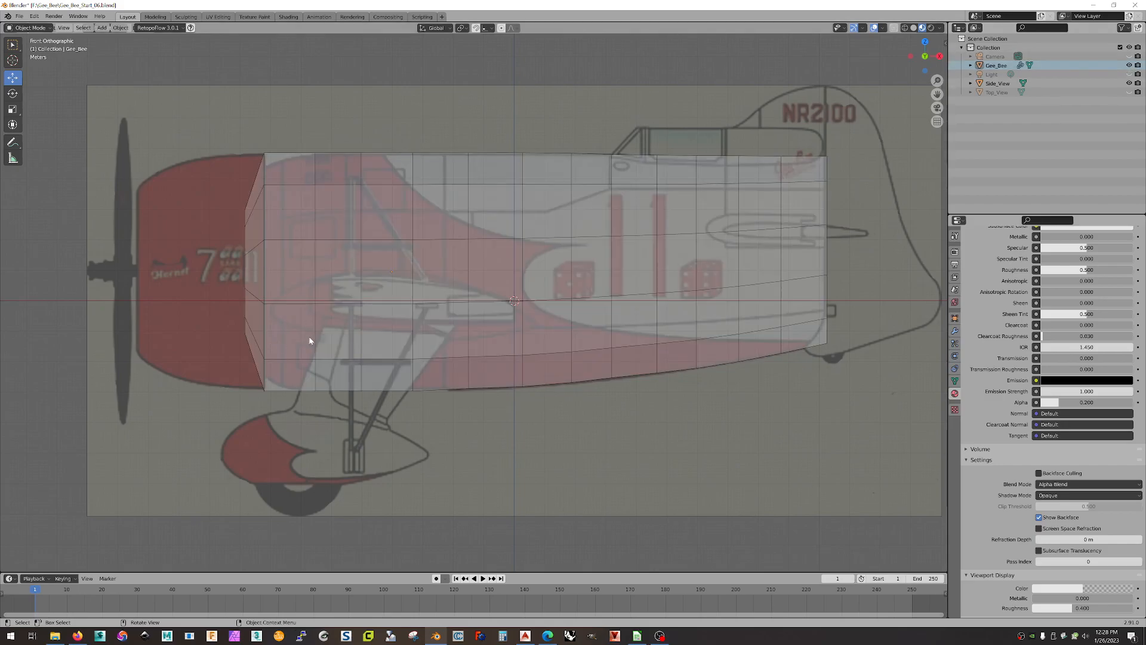
click(366, 317)
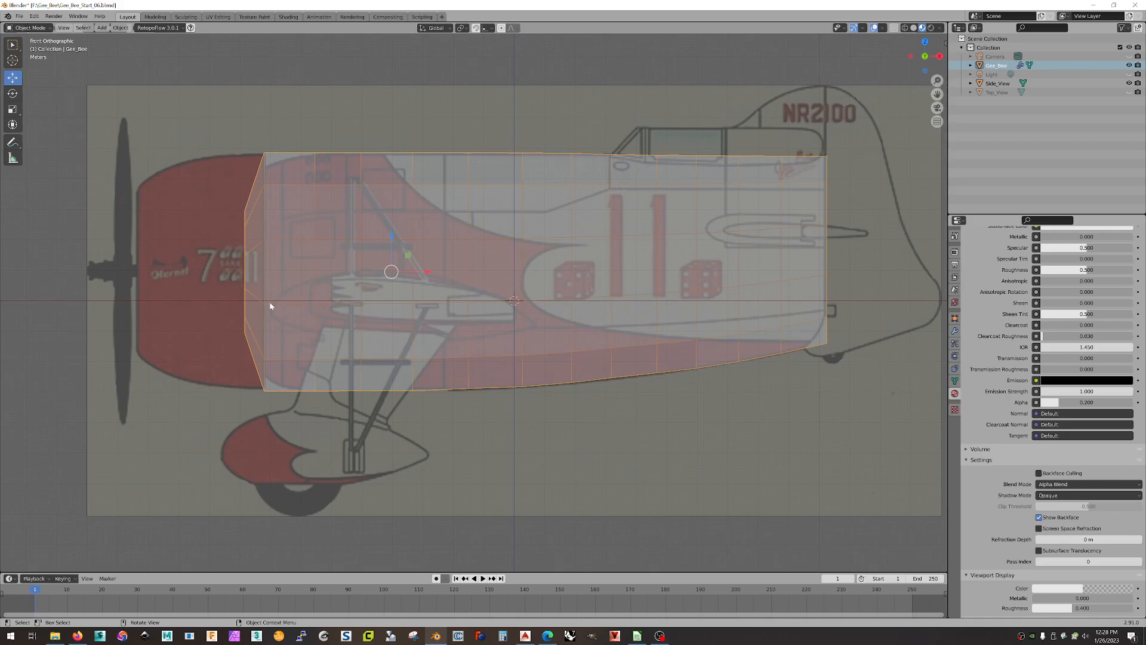
middle_drag(568, 302, 528, 328)
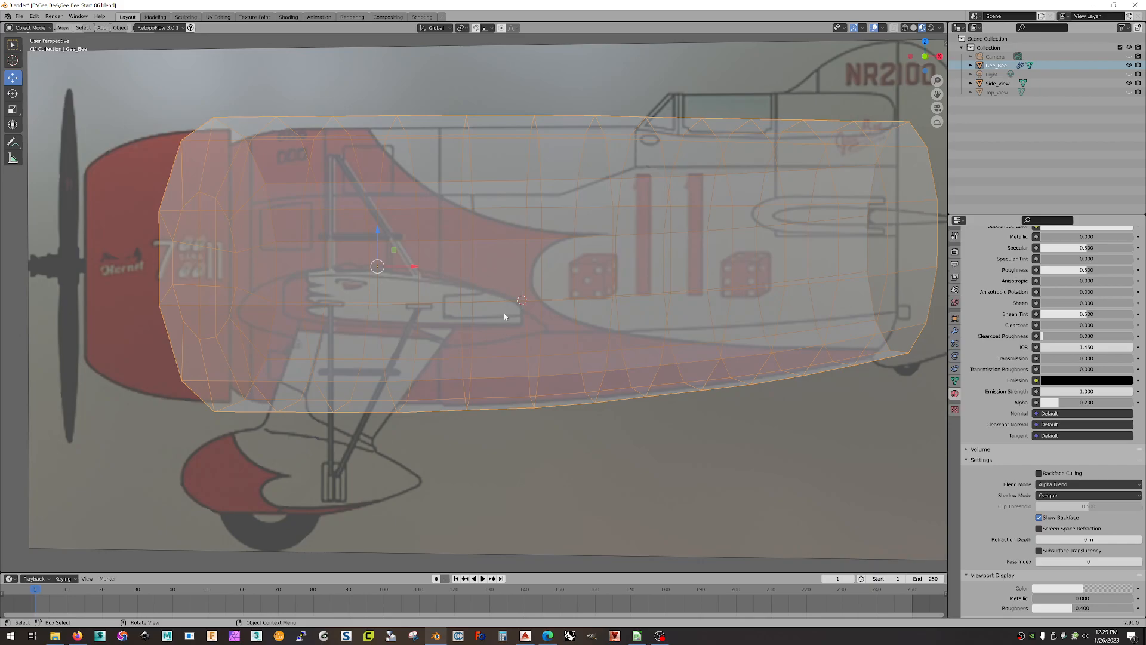
scroll(355, 322, up, 5)
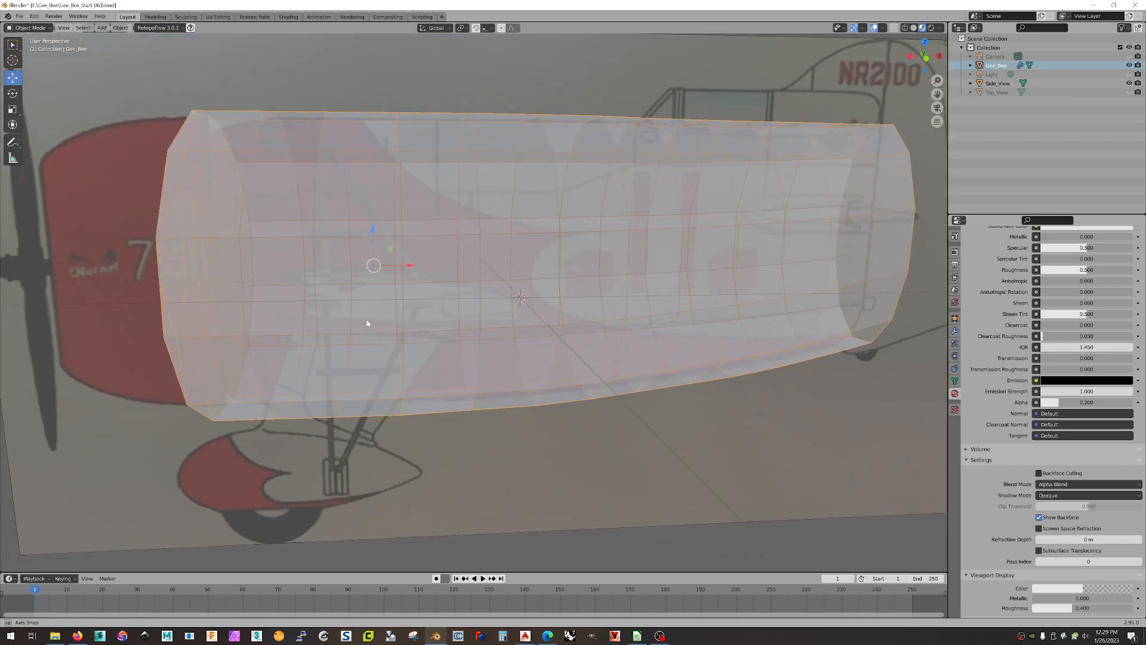
click(926, 56)
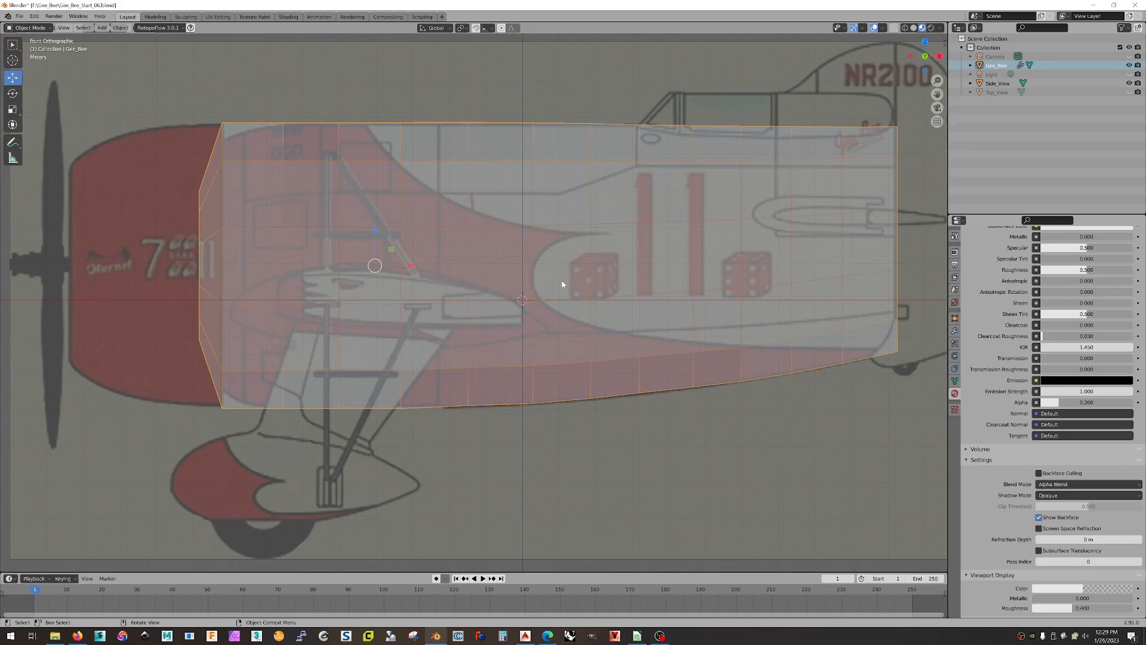
middle_drag(546, 302, 392, 332)
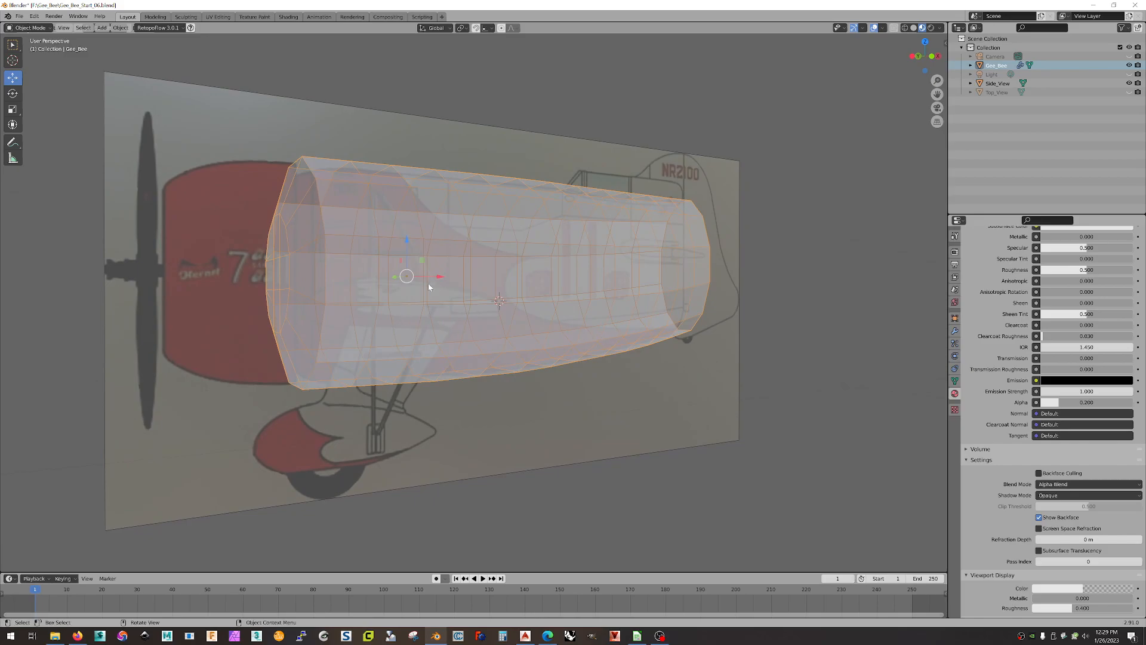
Step: Delete a block of ten faces, five long and two high, from the lower side of the Gee_Bee mesh around the wing root
key(Tab)
click(76, 28)
click(400, 321)
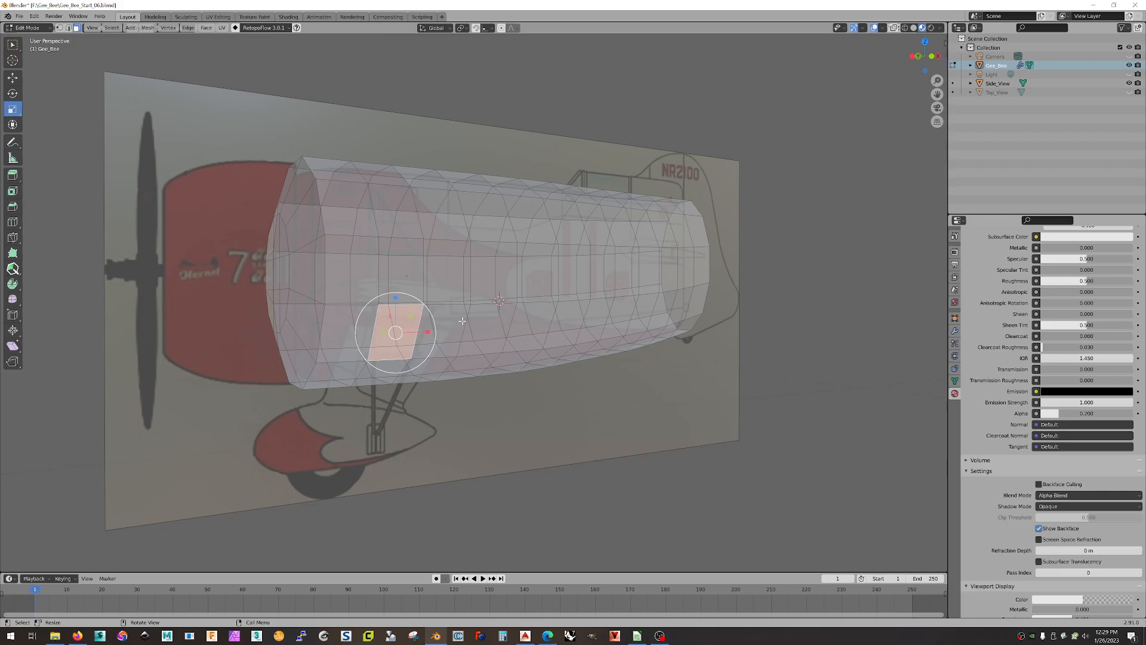
shift+click(457, 320)
shift+click(486, 322)
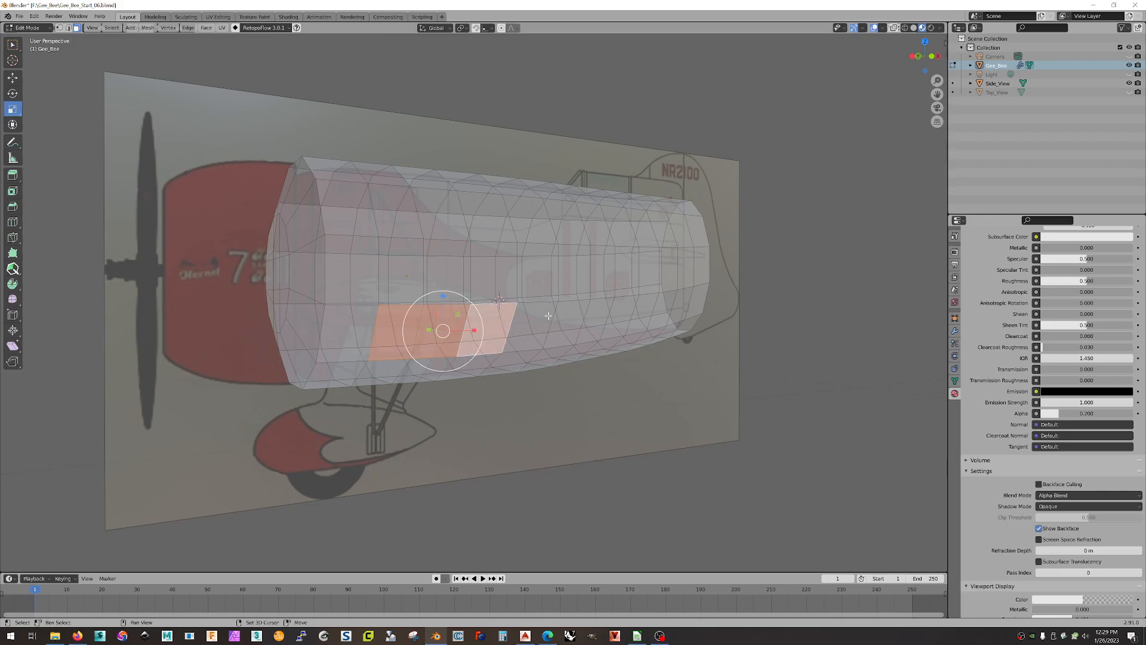
shift+click(538, 320)
shift+click(567, 320)
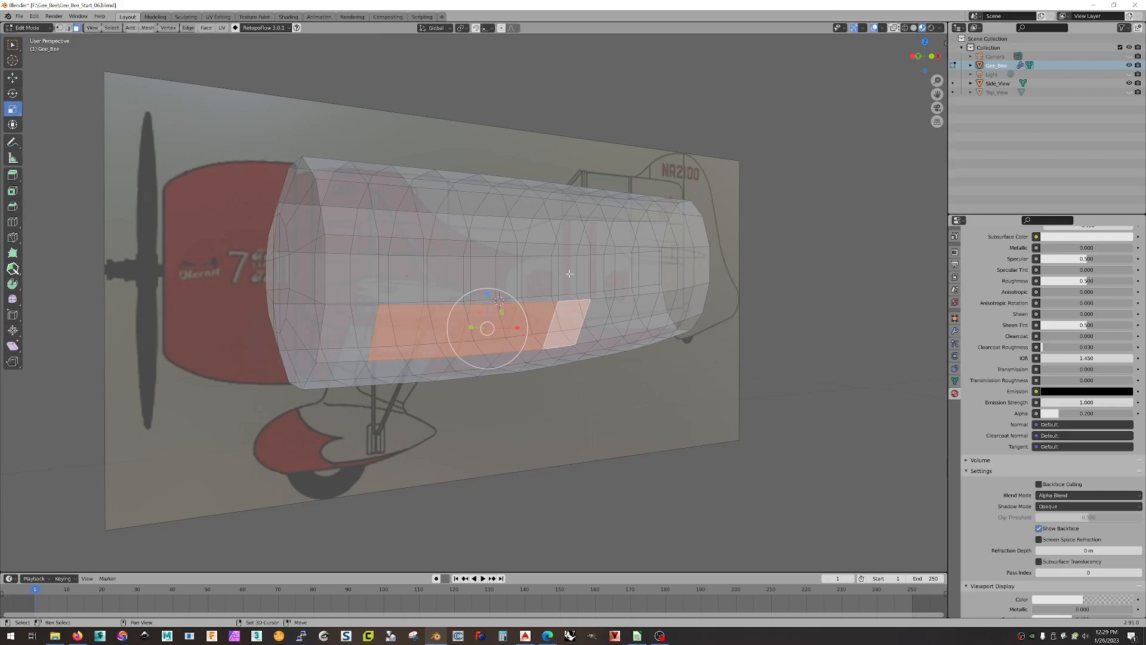
shift+click(570, 273)
shift+click(541, 276)
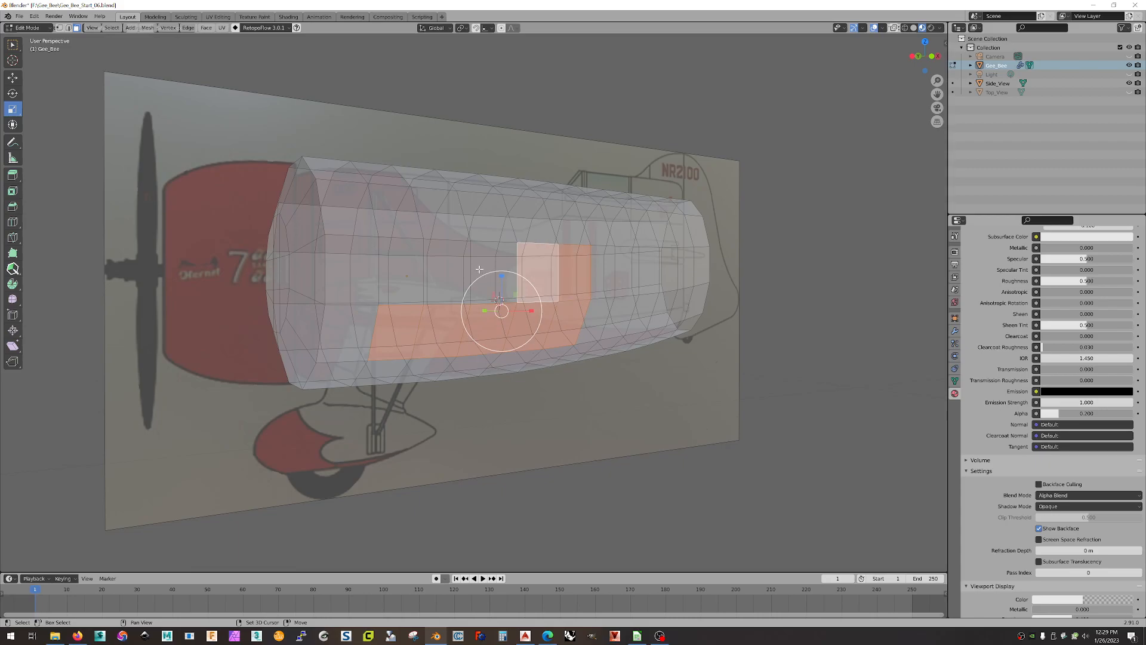
shift+click(499, 272)
shift+click(448, 274)
shift+click(397, 278)
middle_drag(647, 290, 660, 310)
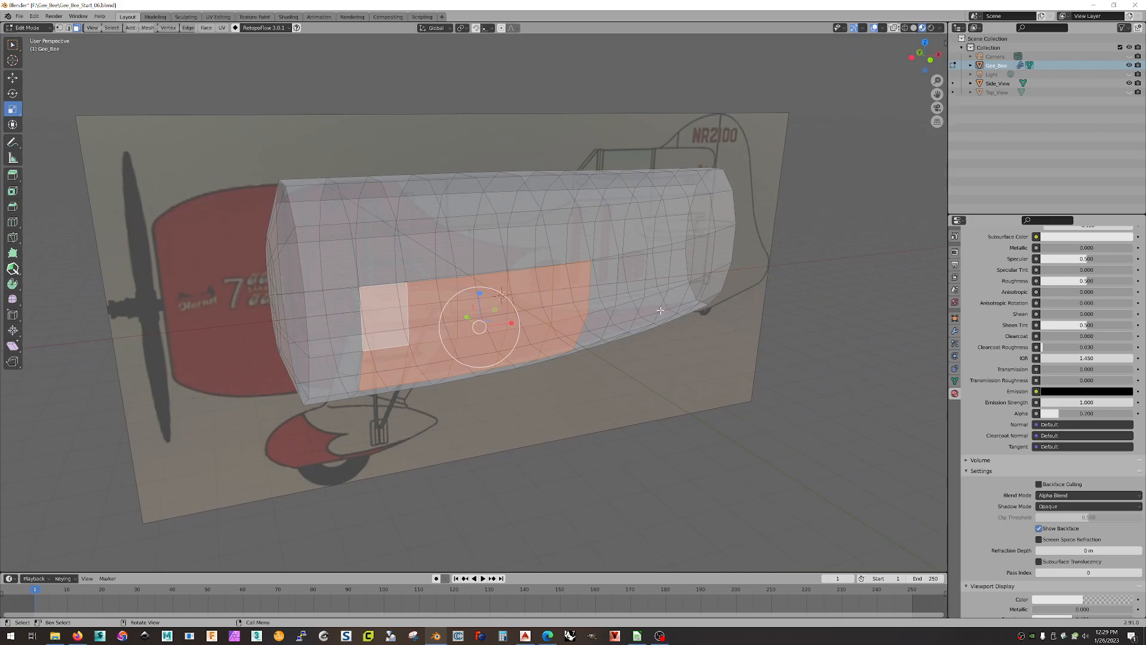
key(x)
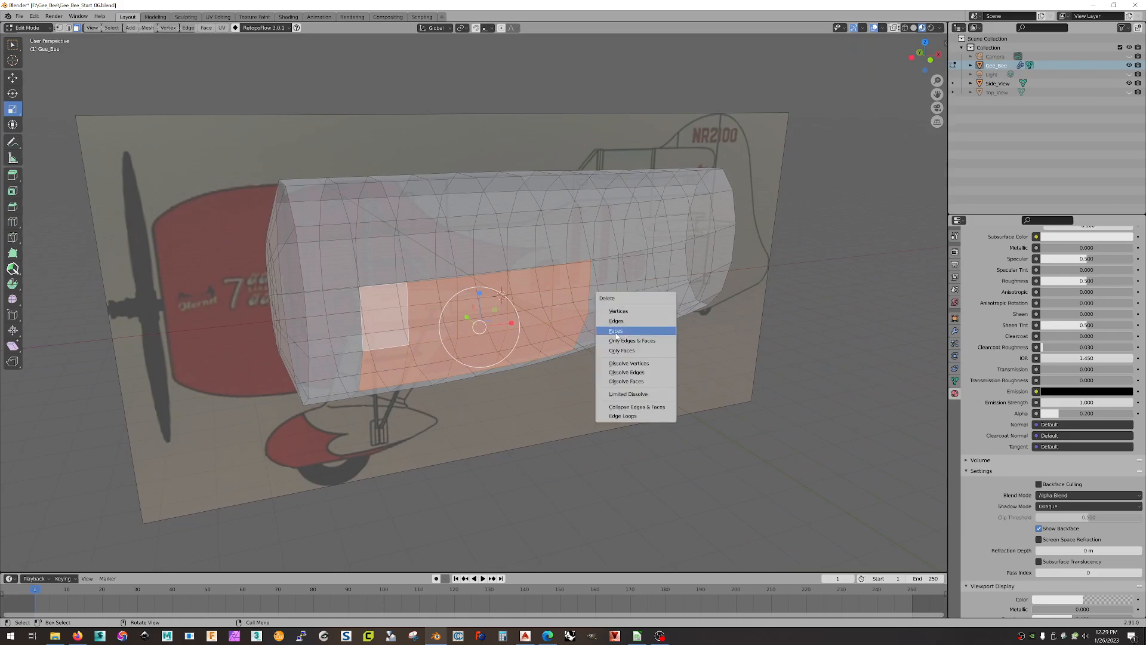
click(617, 332)
middle_drag(573, 371, 873, 240)
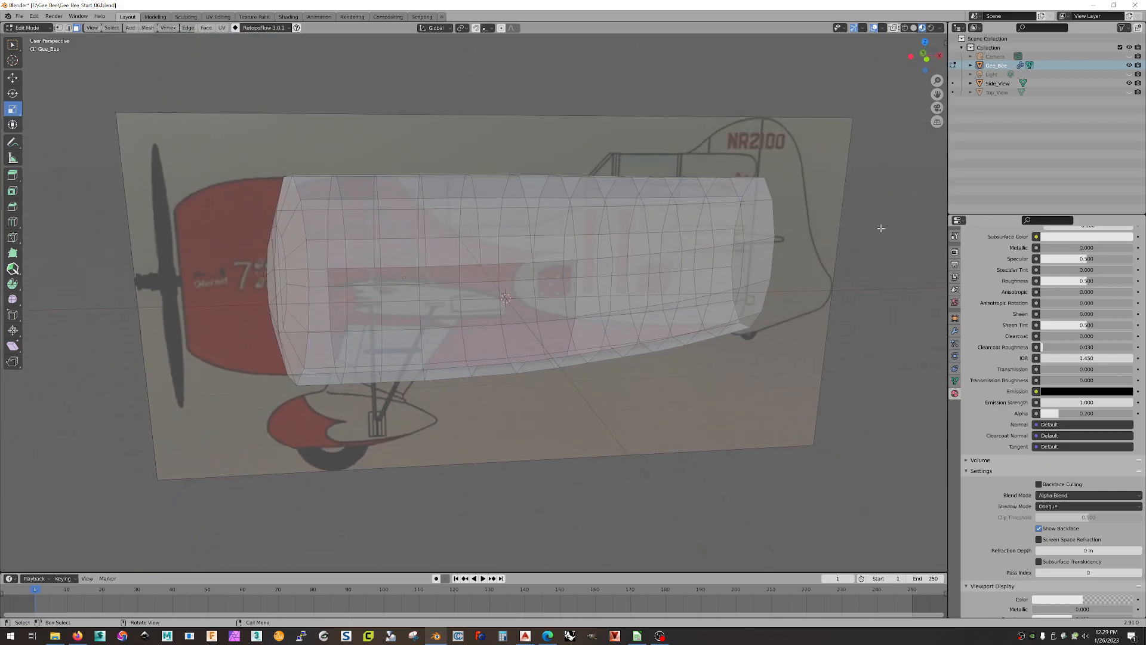
Step: Hide the Gee_Bee fuselage and look at the side blueprint in front orthographic view
click(1129, 65)
middle_drag(591, 316, 609, 340)
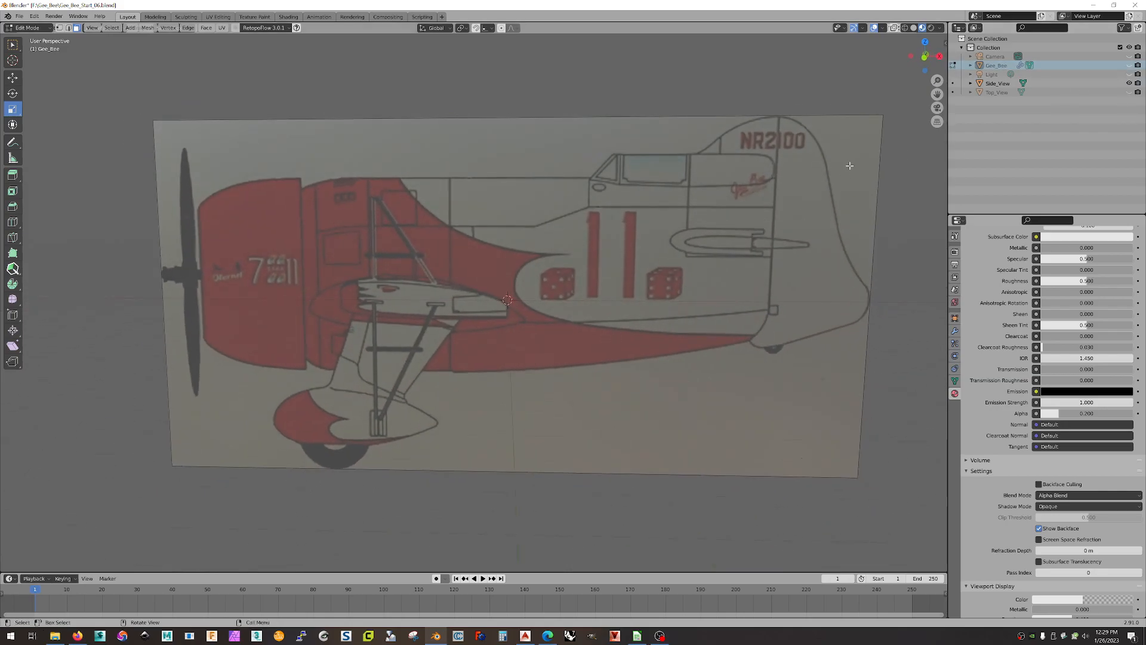
click(925, 57)
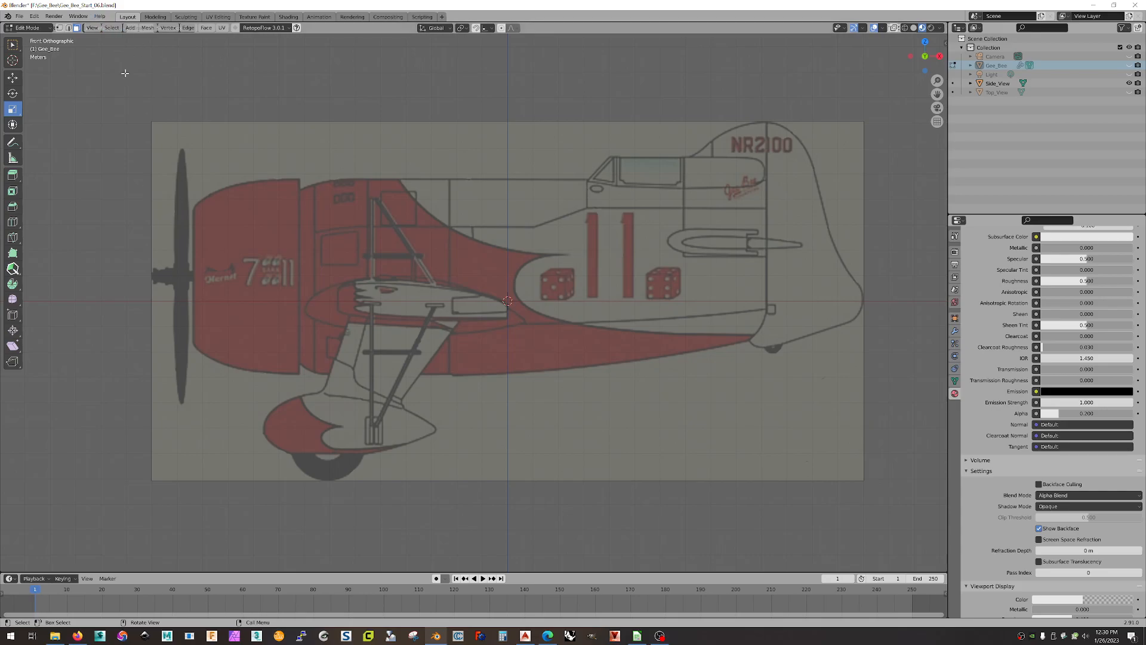
Step: Return to Object Mode and add a Bezier curve at the world origin
key(Tab)
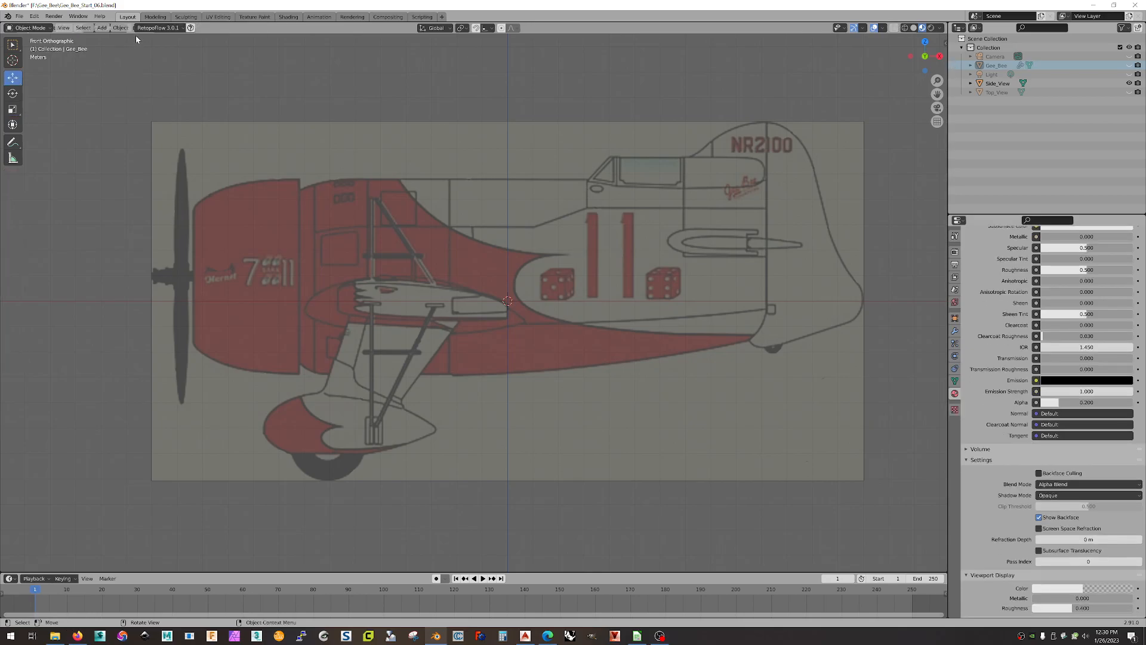
click(104, 29)
mouse_move(137, 47)
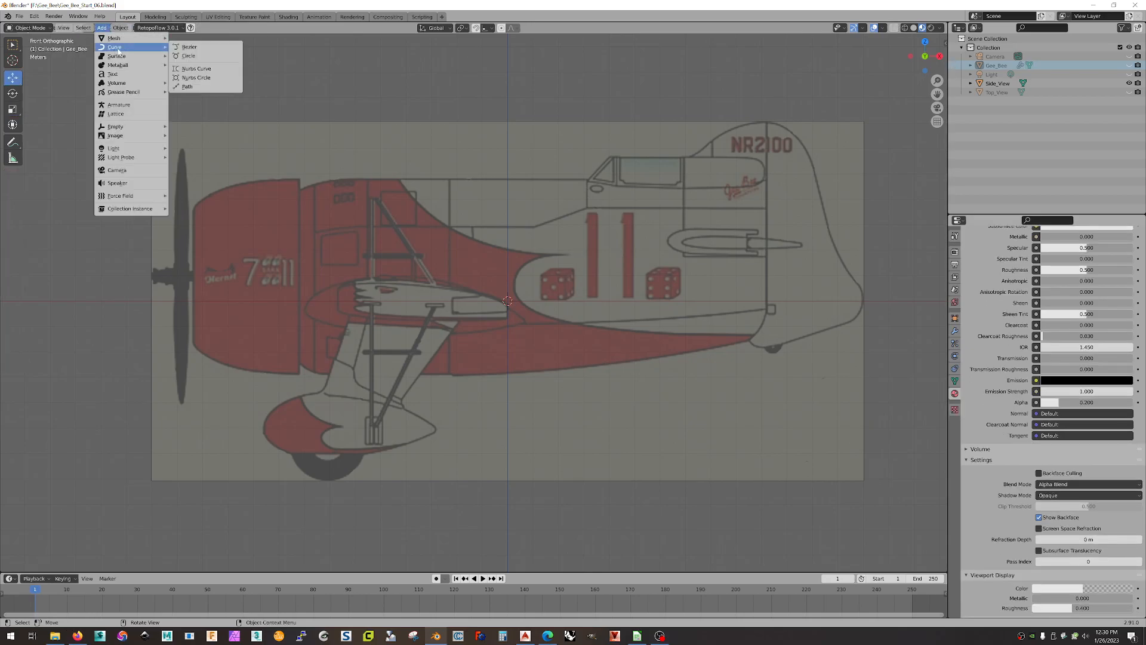
click(201, 49)
middle_drag(440, 192, 443, 284)
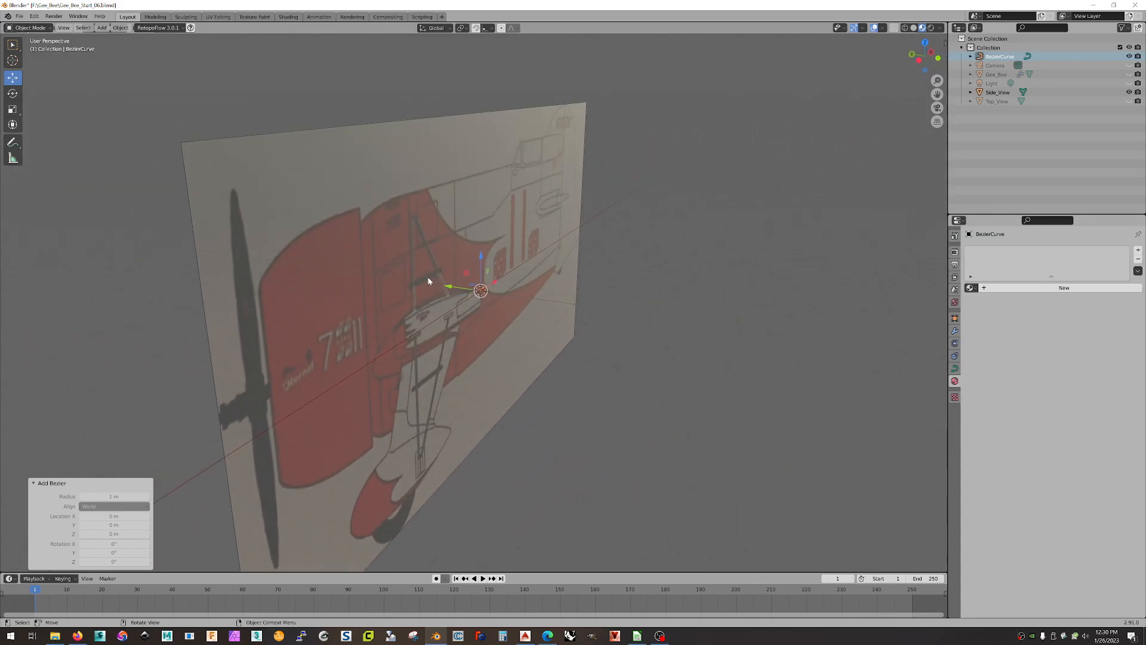
Step: Rotate the Bezier curve 90° about the global X axis
click(12, 93)
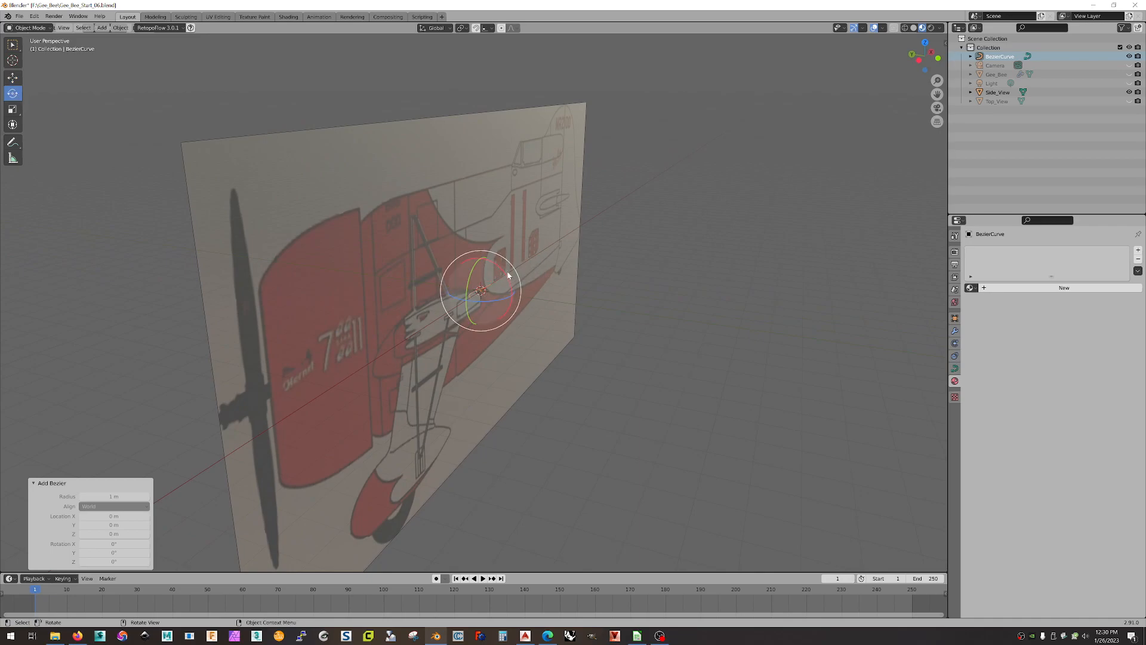
drag(493, 265, 514, 300)
click(113, 532)
text(90)
key(Return)
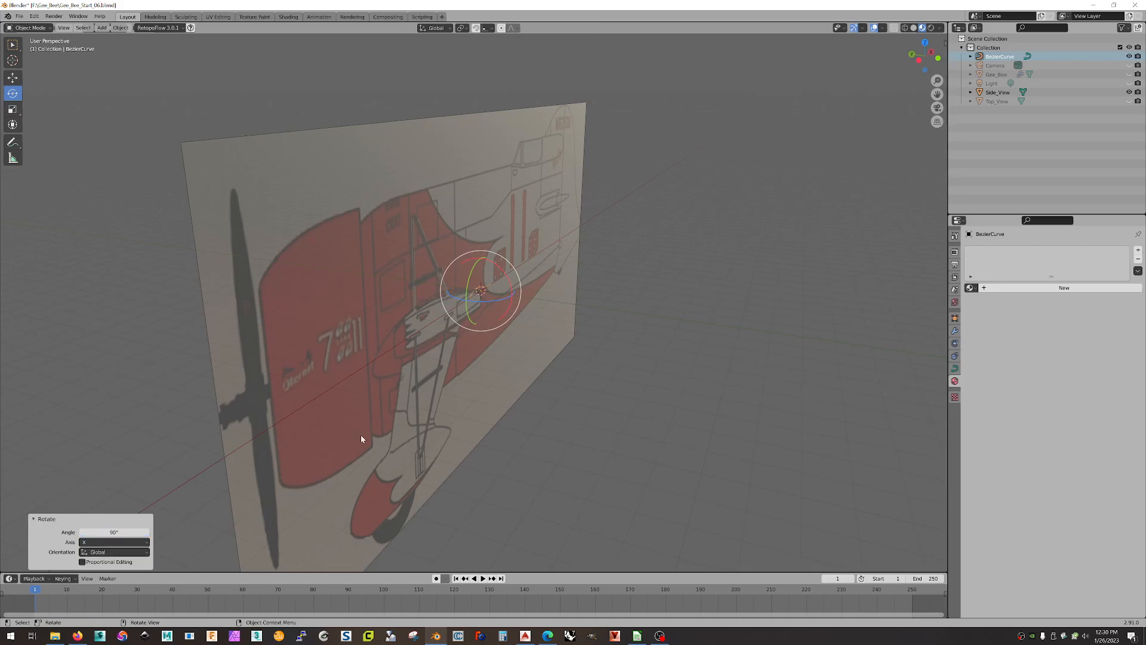
Step: In Edit Mode and front view, move the curve's two end points onto the front part of the wing root's upper edge
middle_drag(574, 396, 578, 297)
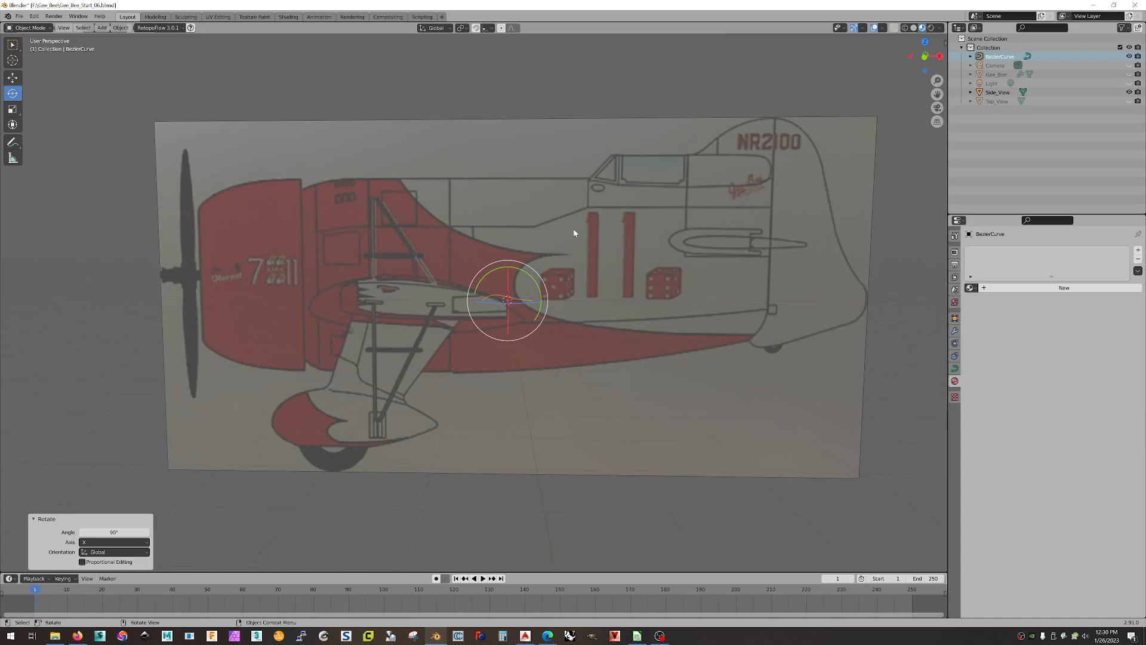
click(924, 57)
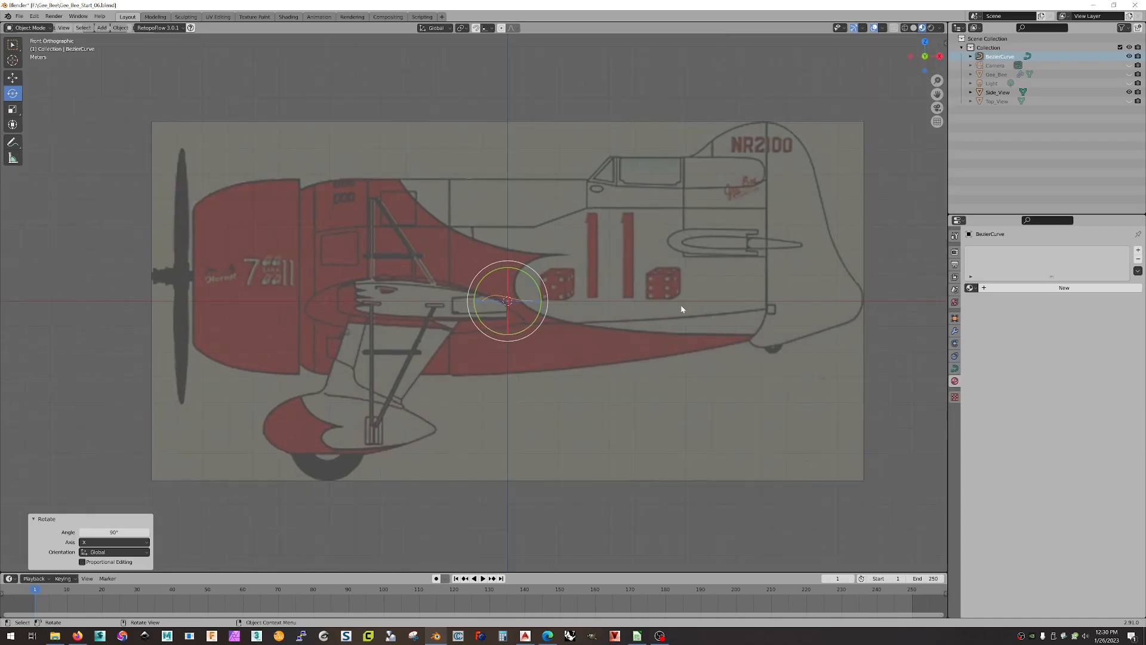
scroll(557, 343, up, 5)
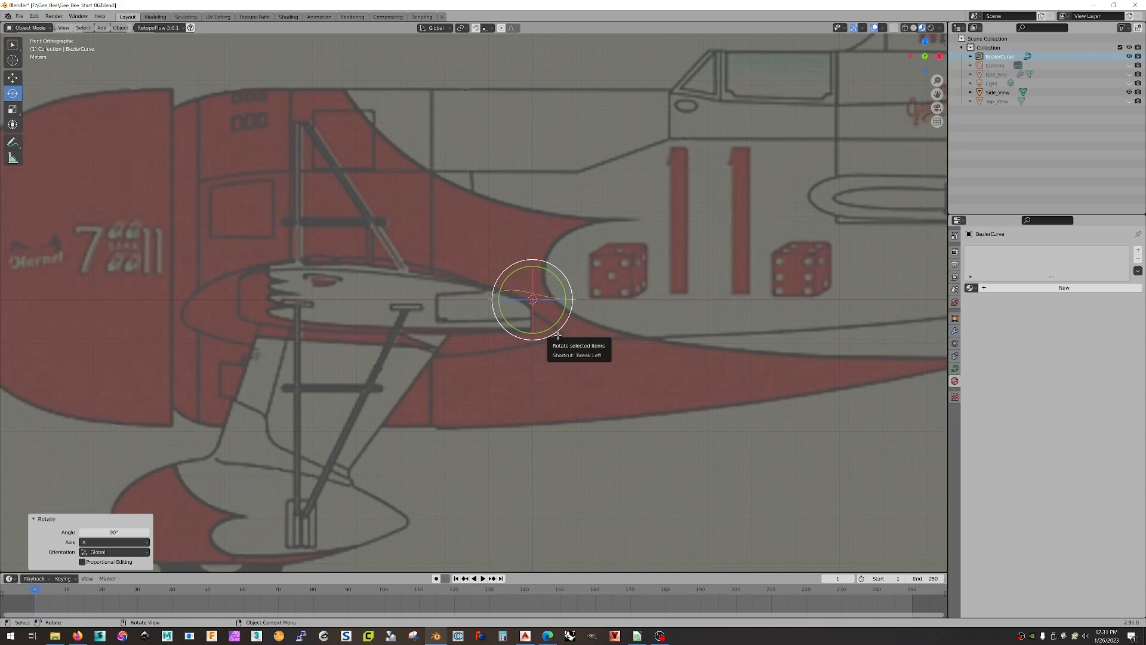
key(Tab)
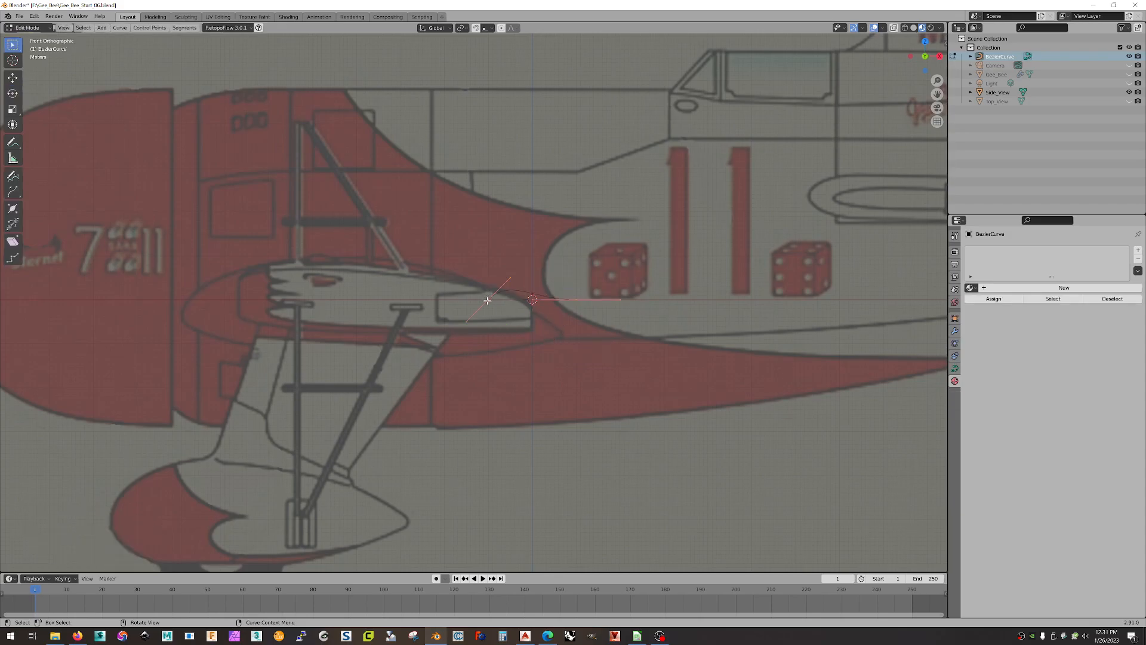
drag(488, 301, 523, 343)
click(13, 78)
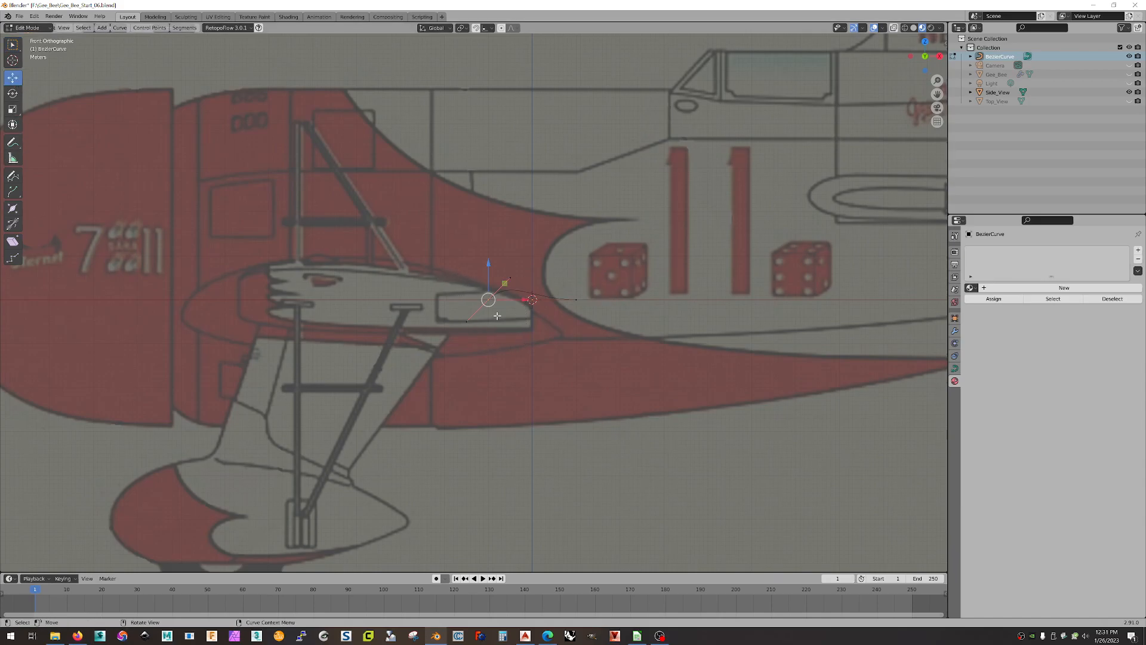
drag(488, 300, 239, 283)
click(576, 300)
drag(577, 299, 300, 263)
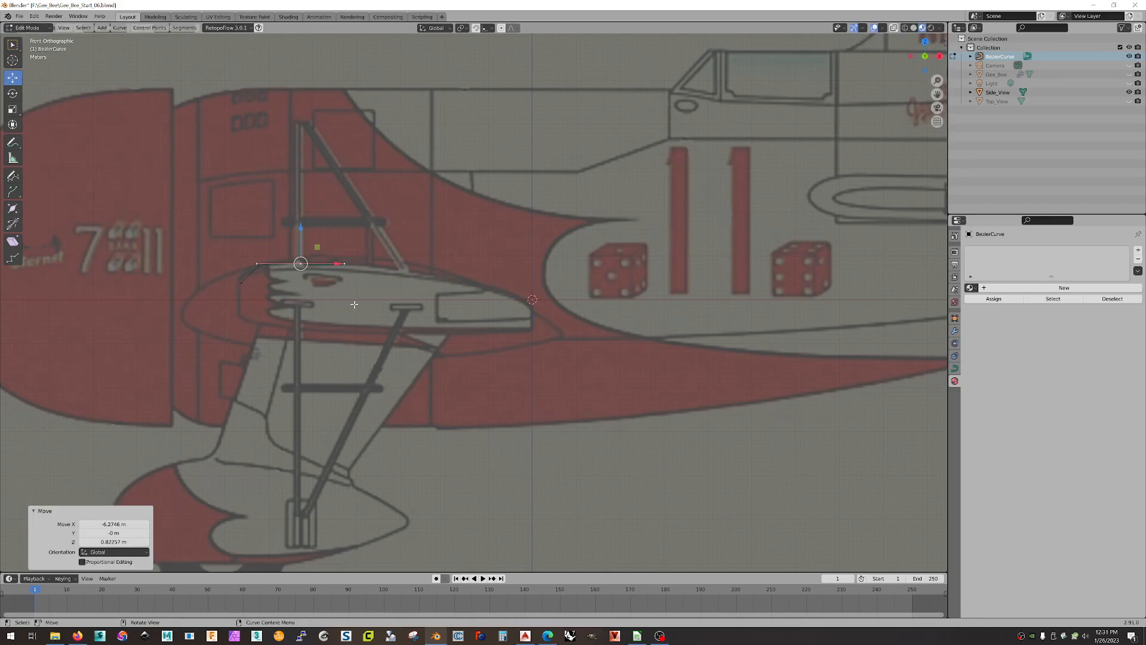
Step: Change the curve's spline type to Poly
right_click(256, 269)
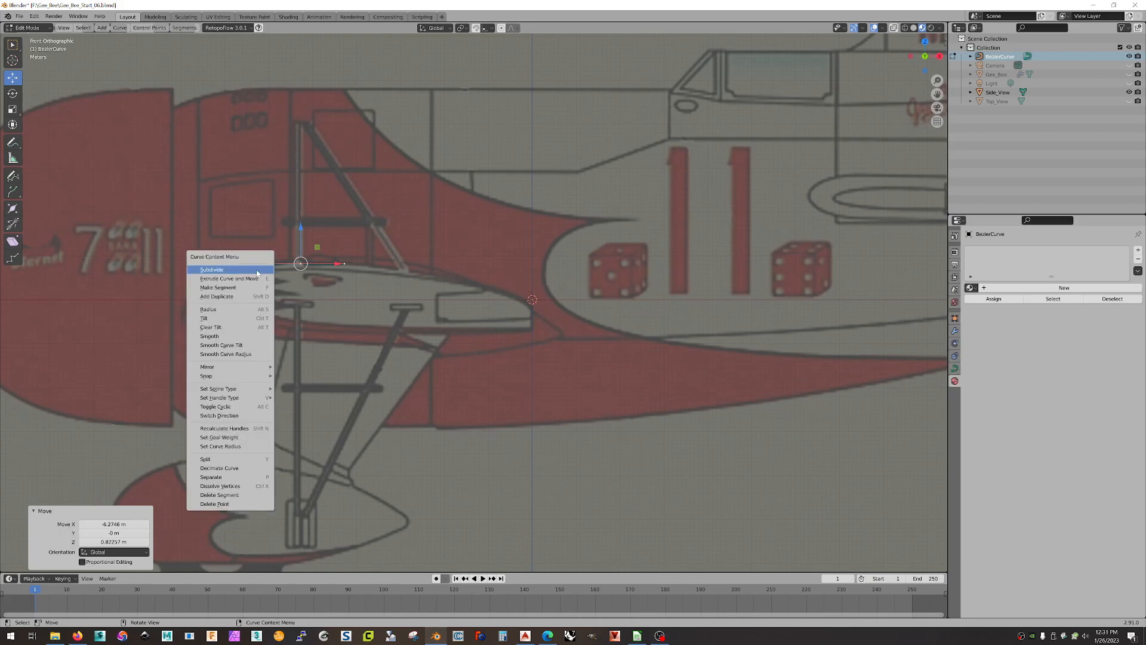
mouse_move(256, 388)
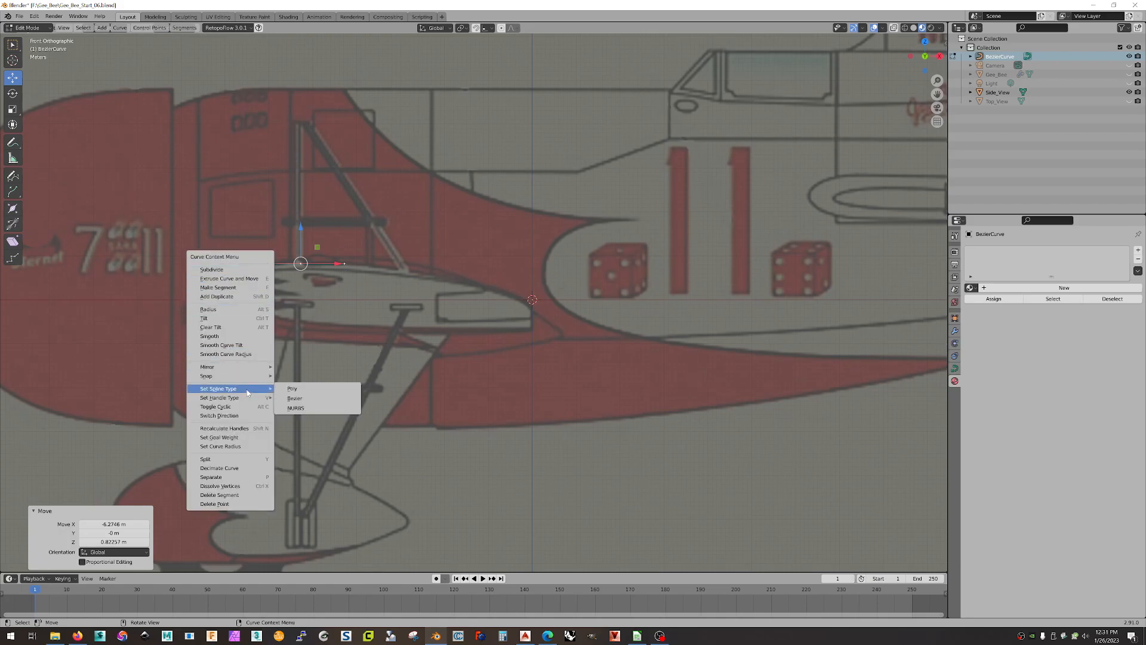
click(300, 389)
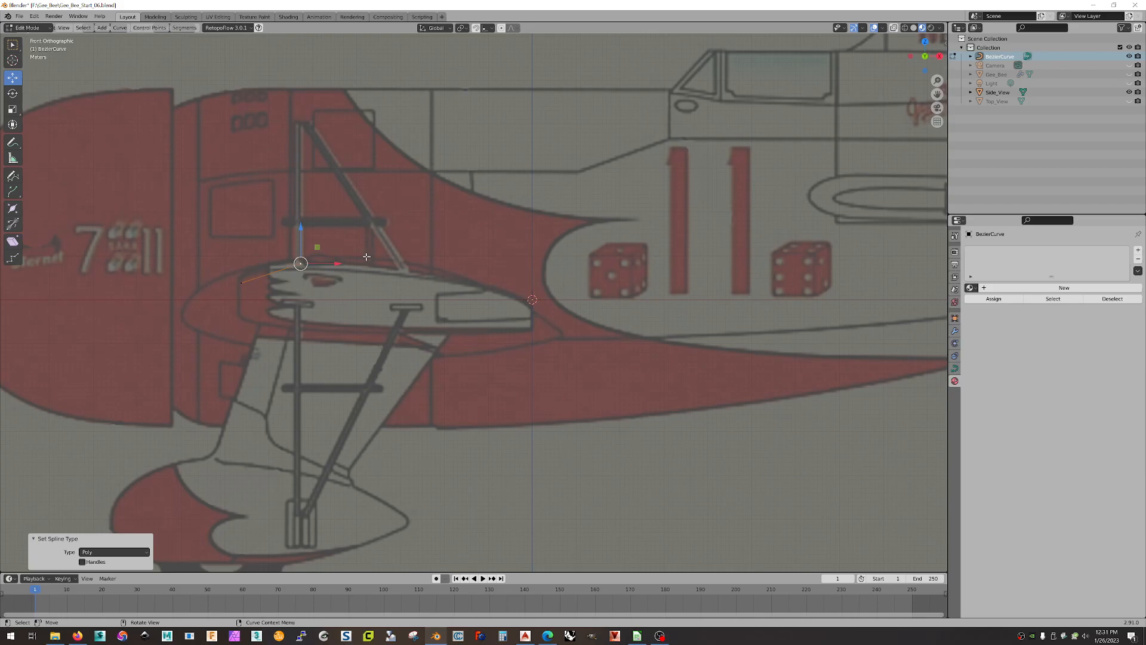
Step: Extrude four curve points rearward along the wing root's upper edge to its pointed trailing end
key(e)
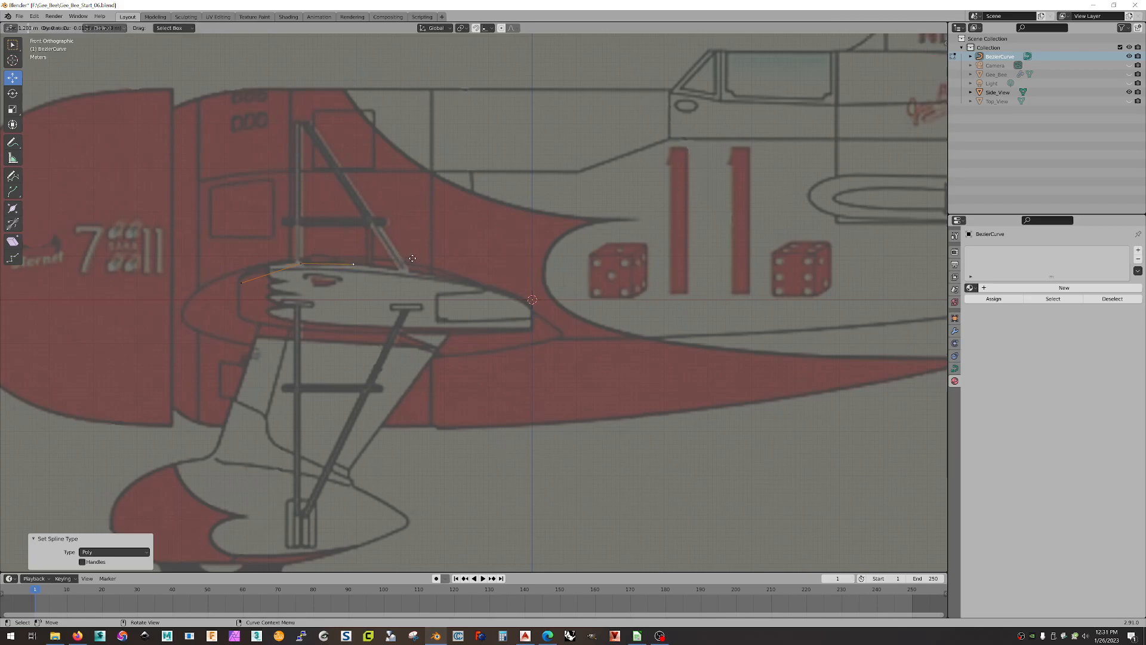
click(412, 259)
key(e)
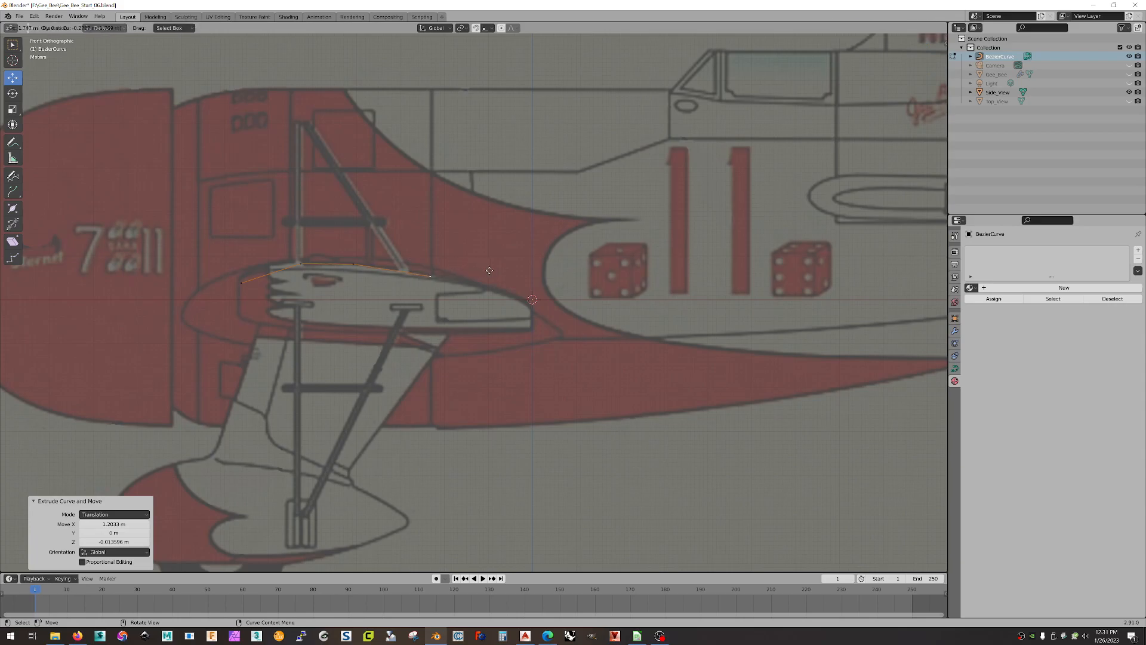
click(481, 266)
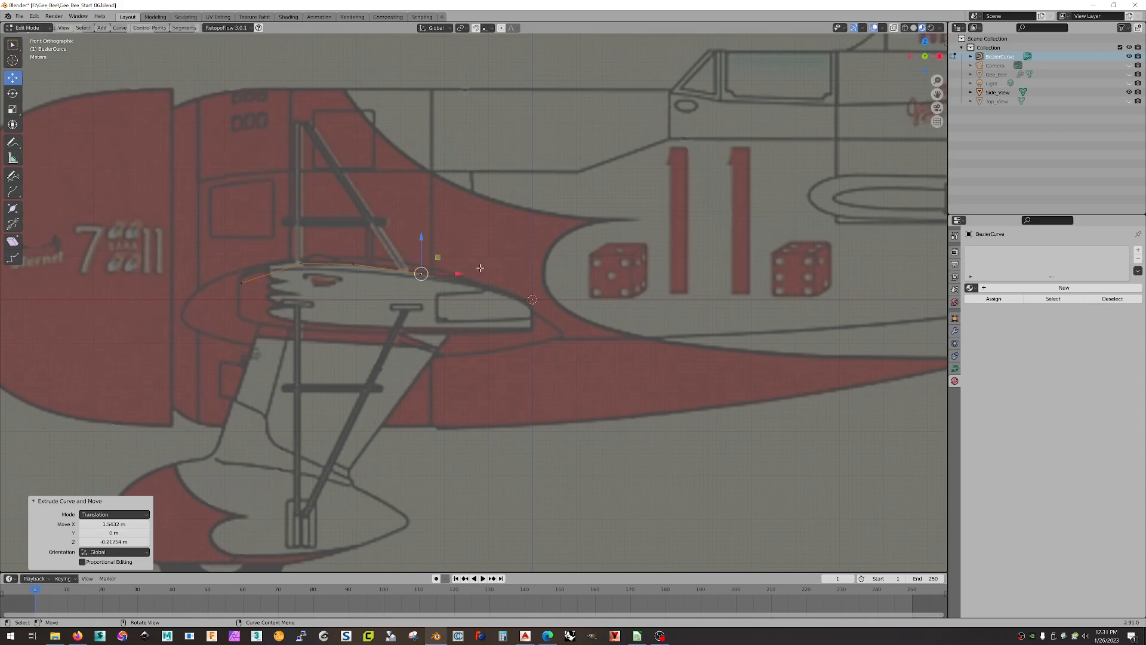
key(g)
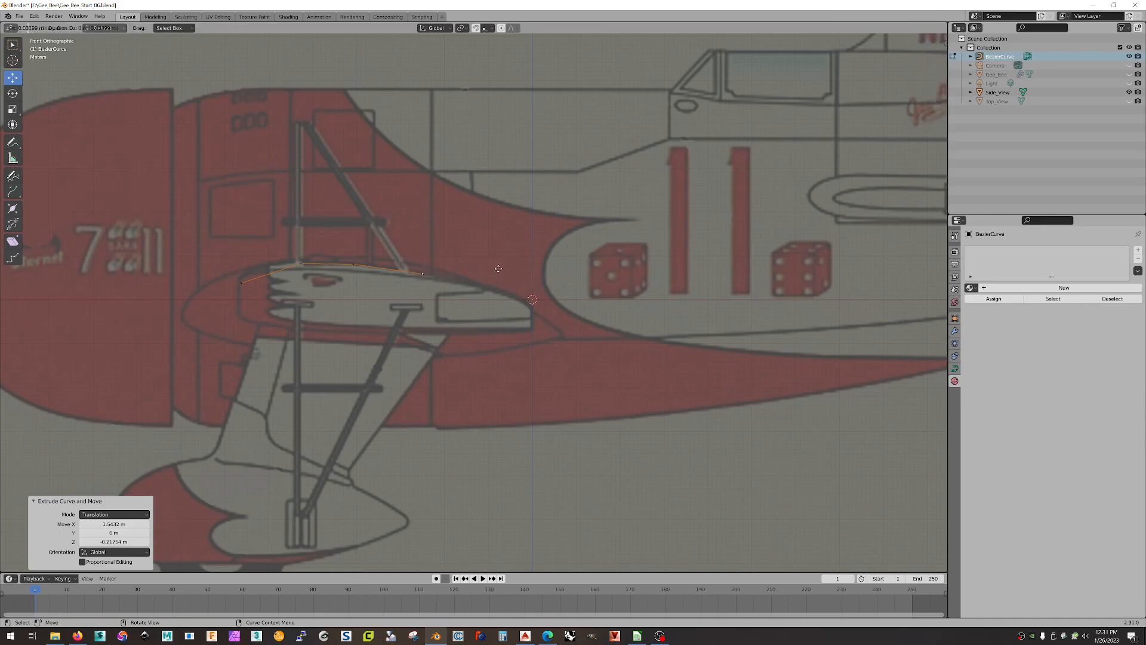
click(558, 286)
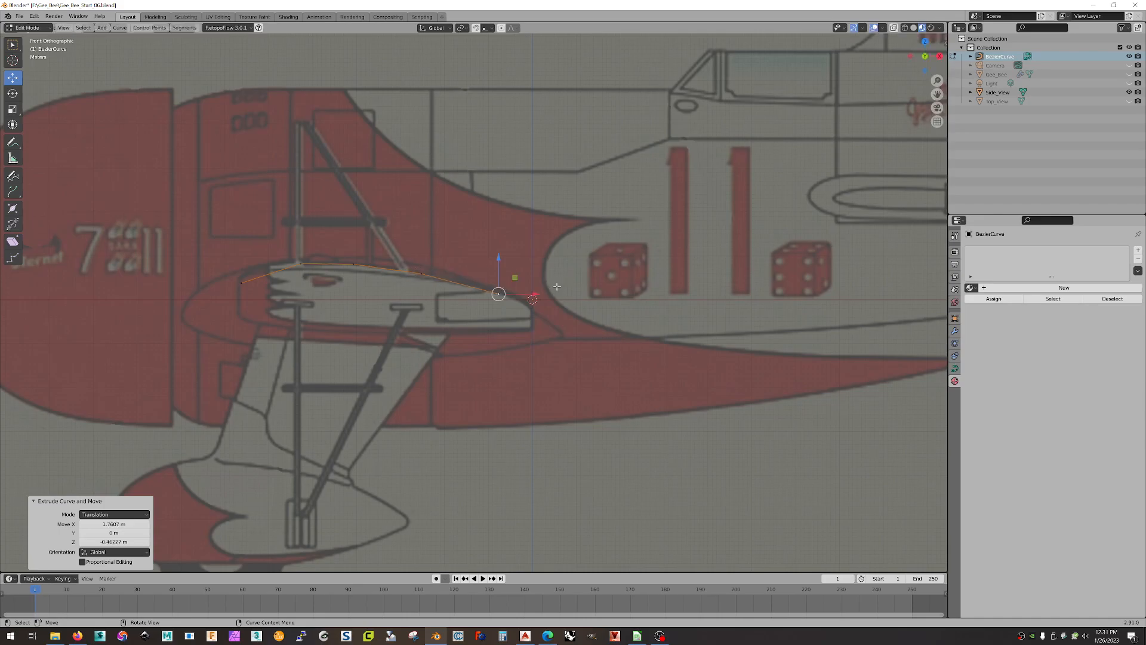
key(e)
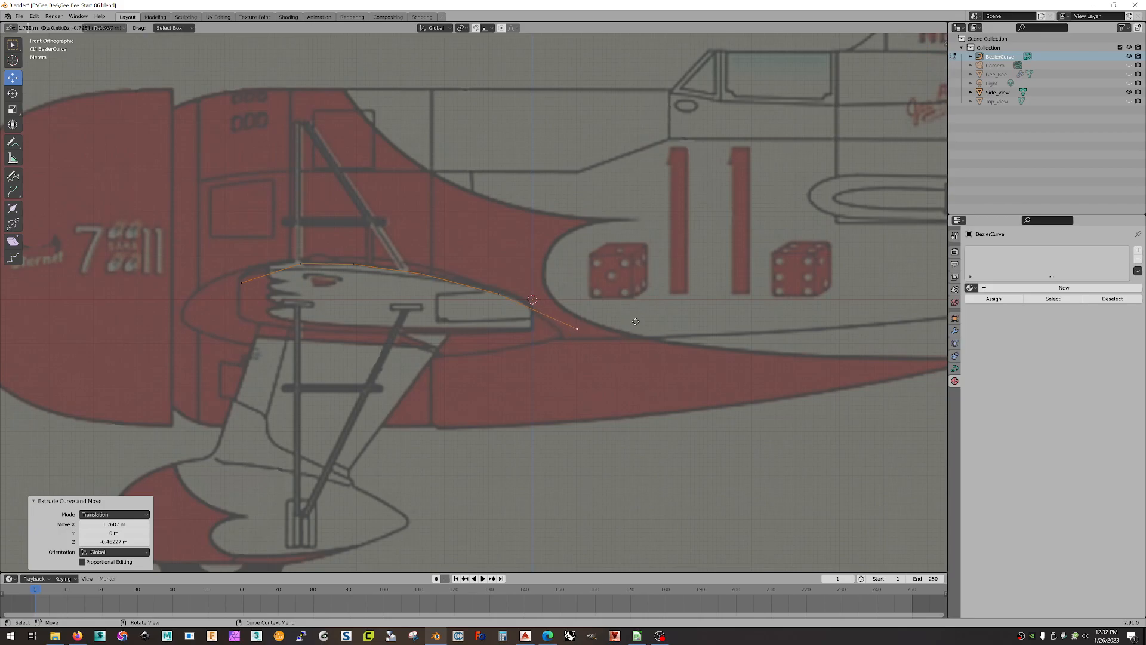
click(635, 321)
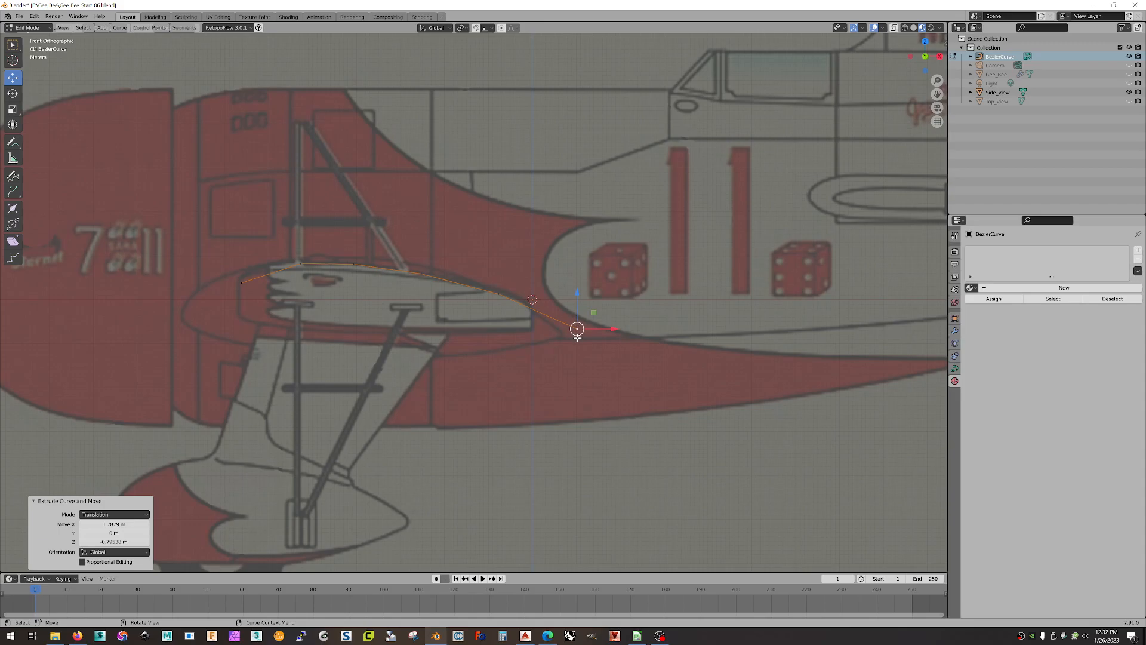
Step: Extrude two closely spaced points around the trailing tip of the wing-root outline
key(e)
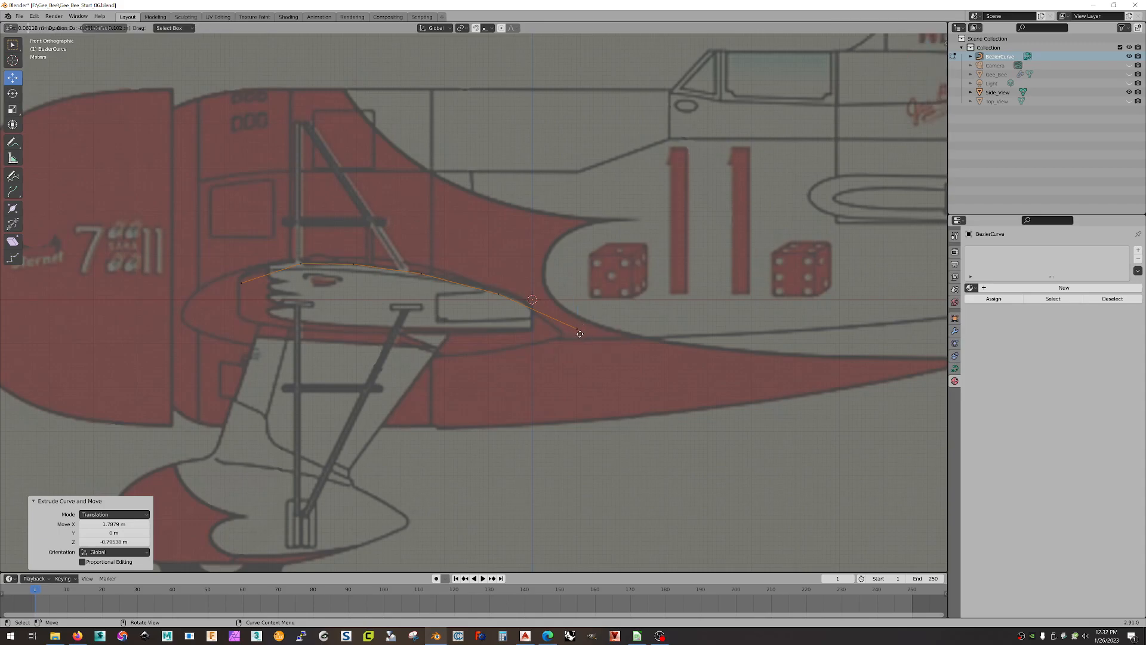
click(579, 333)
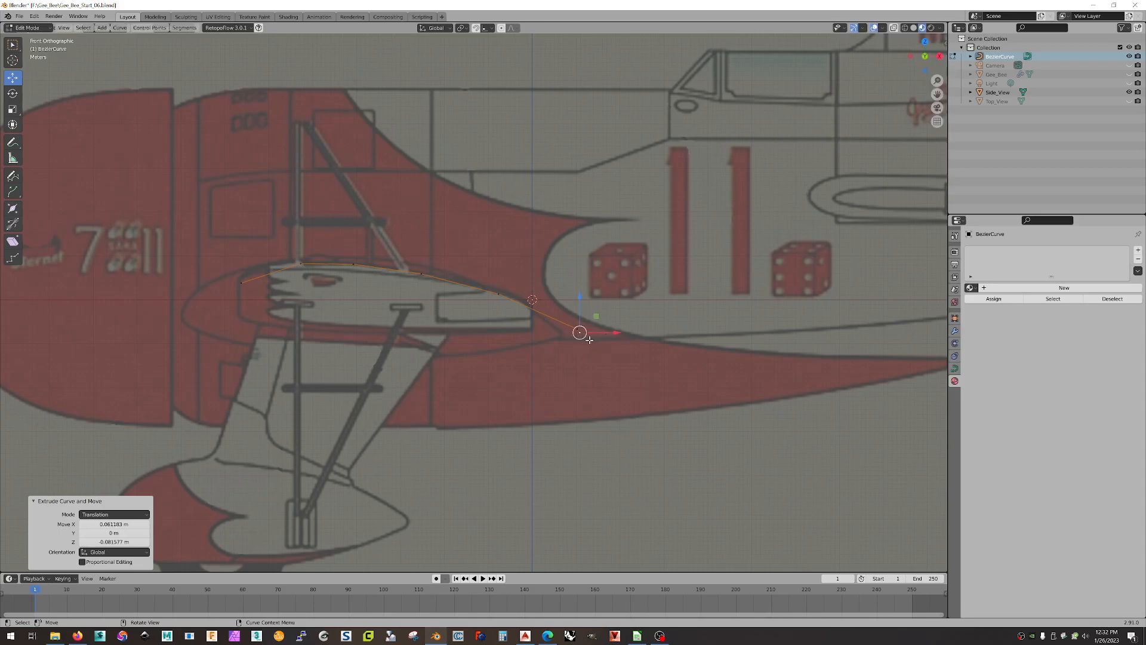
key(e)
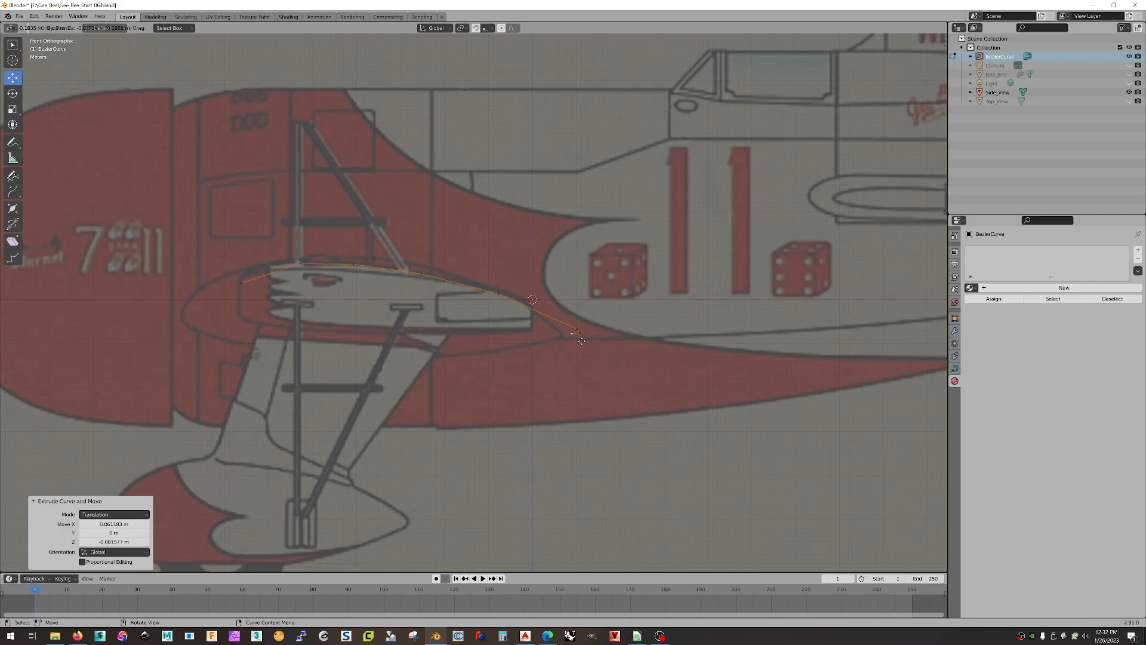
click(586, 341)
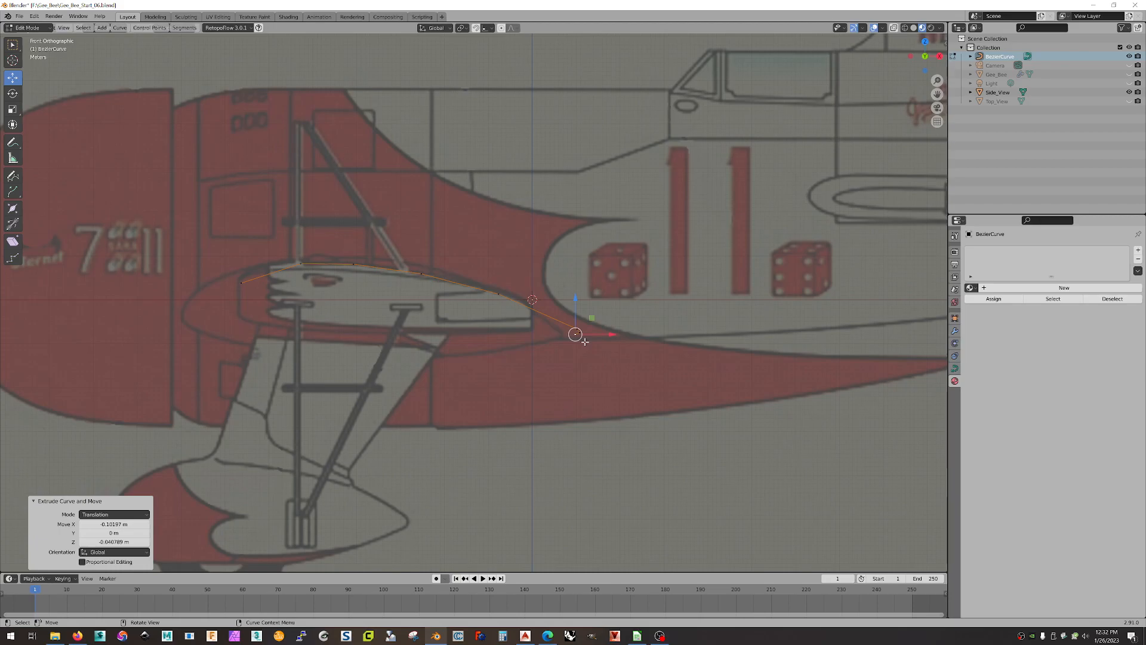
Step: Extrude six points forward along the wing root's lower edge and up around the leading edge, ending just below the start point
key(e)
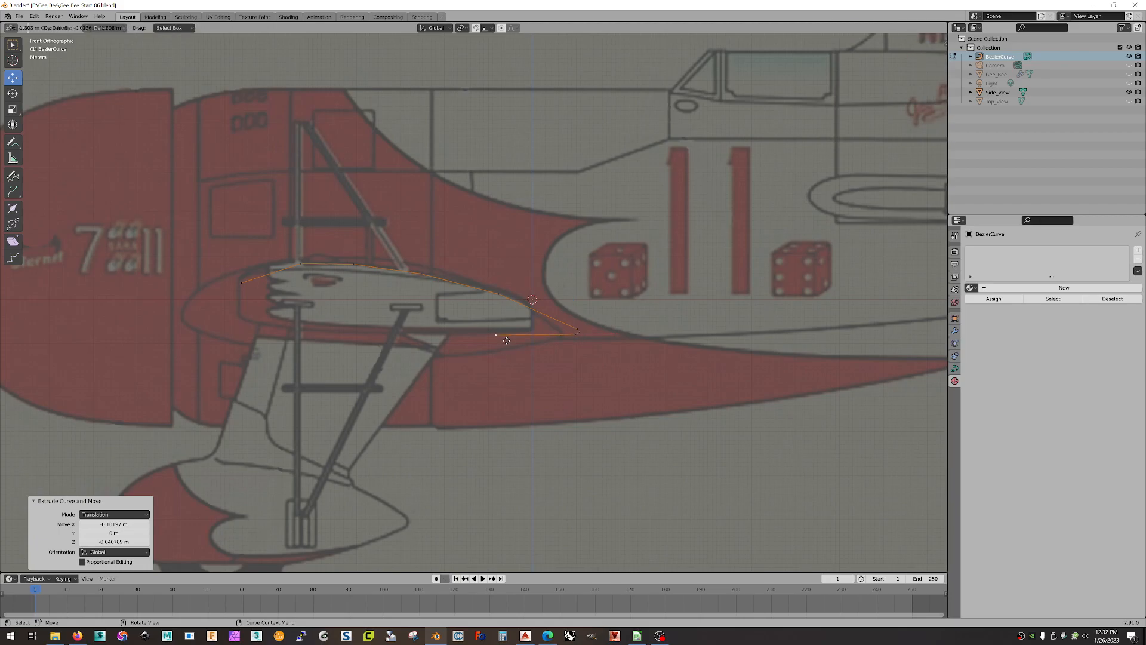
click(504, 340)
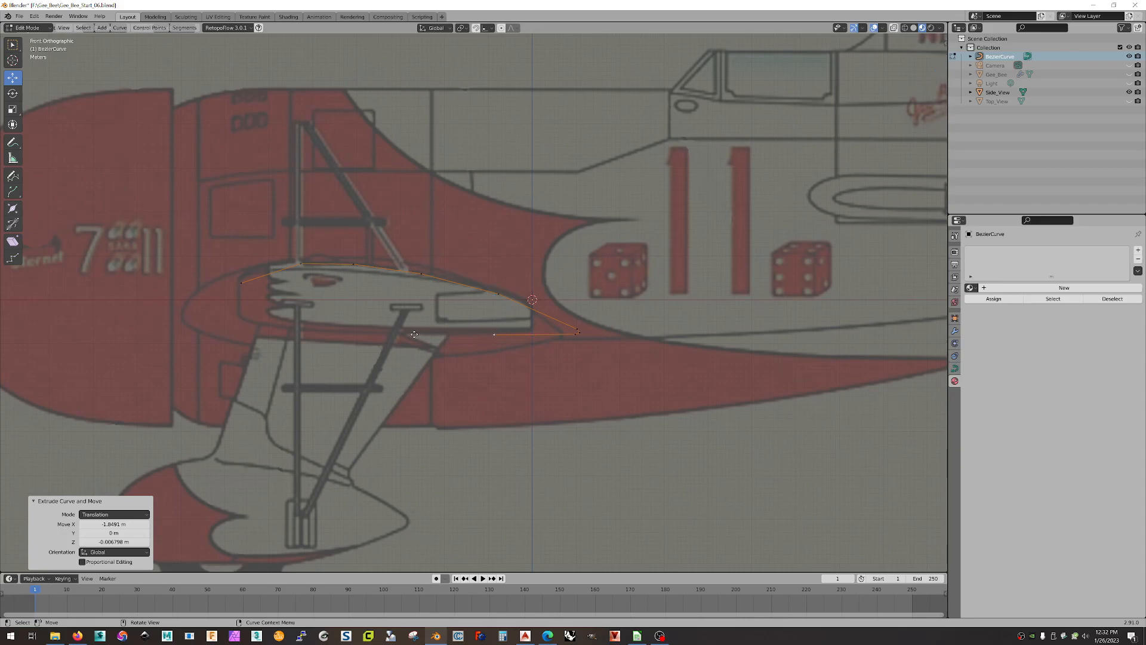
key(e)
click(429, 338)
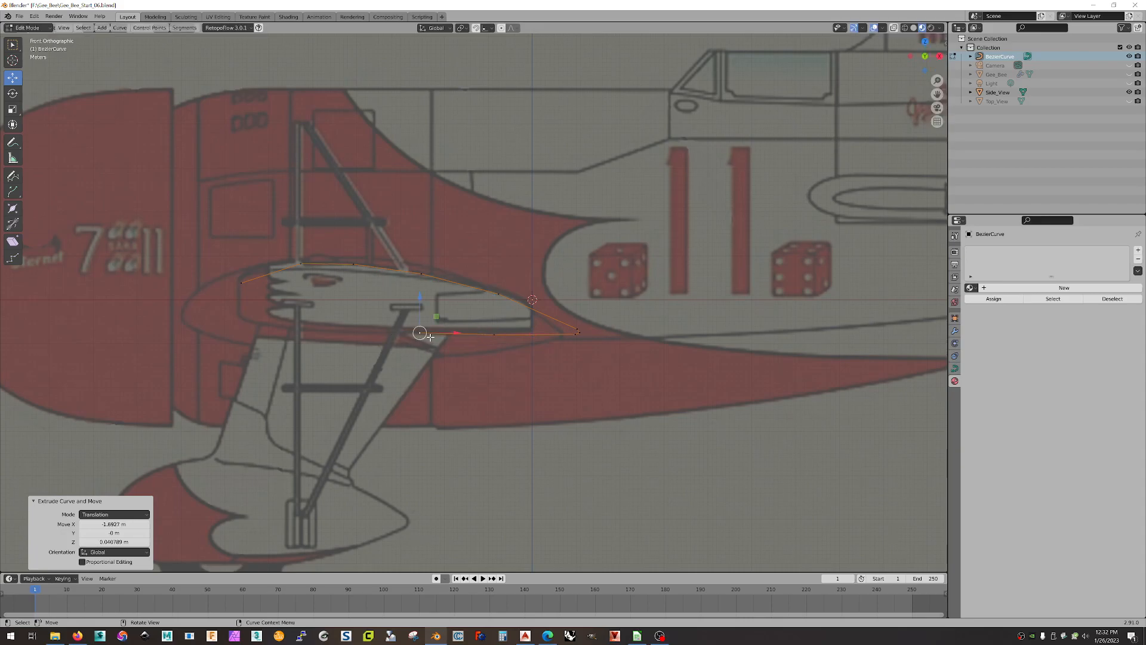
key(e)
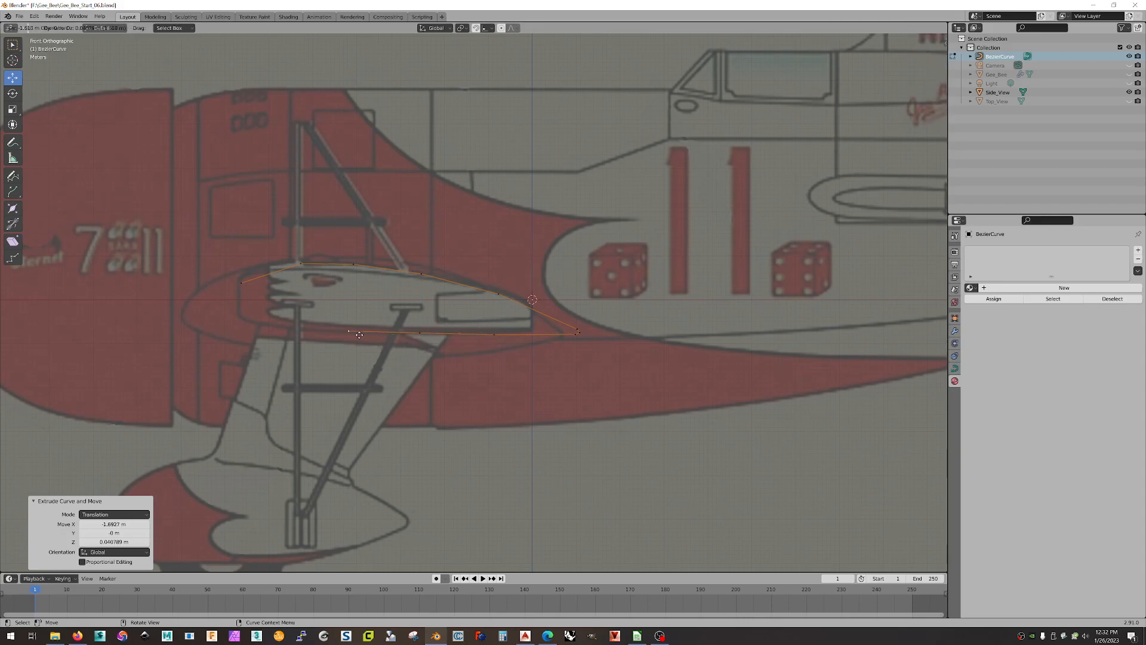
click(360, 334)
key(e)
click(301, 330)
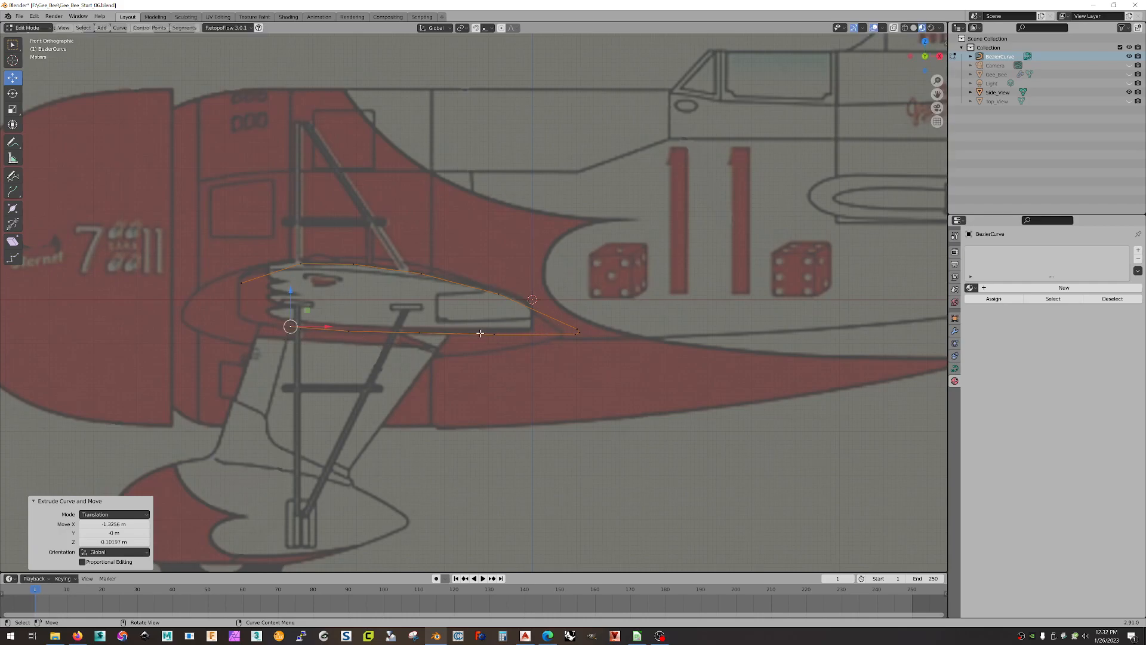
key(e)
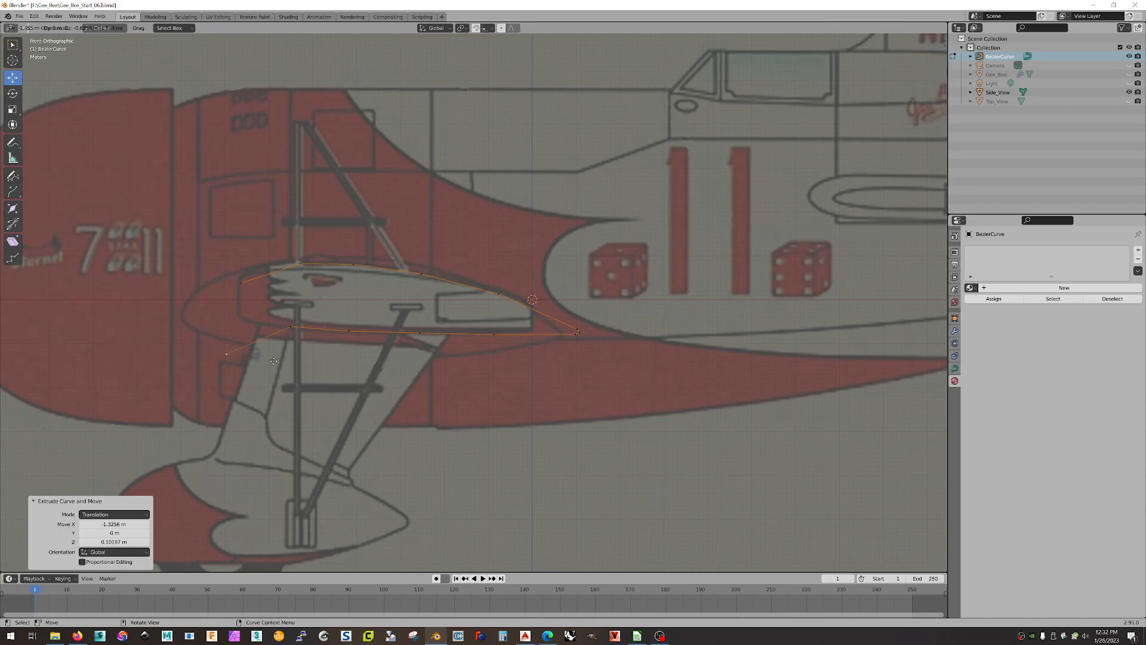
click(285, 327)
key(e)
click(280, 310)
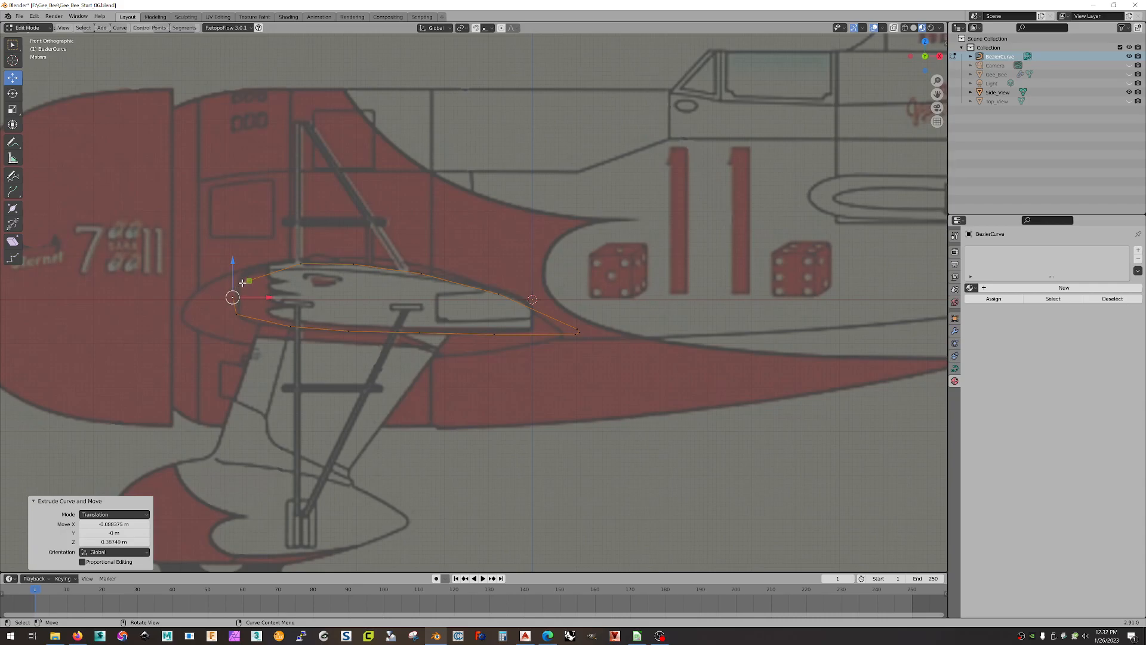
Step: Close the wing-root outline by making the spline cyclic, check its shape, and return to Object Mode
right_click(293, 266)
mouse_move(294, 269)
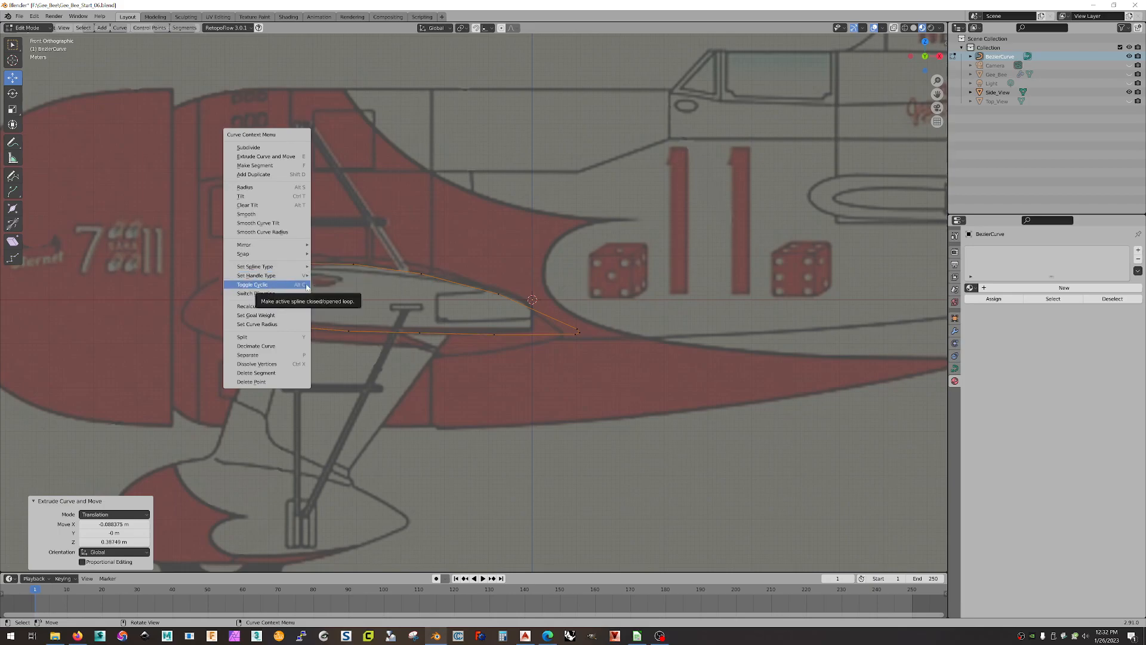
click(277, 286)
scroll(236, 295, up, 4)
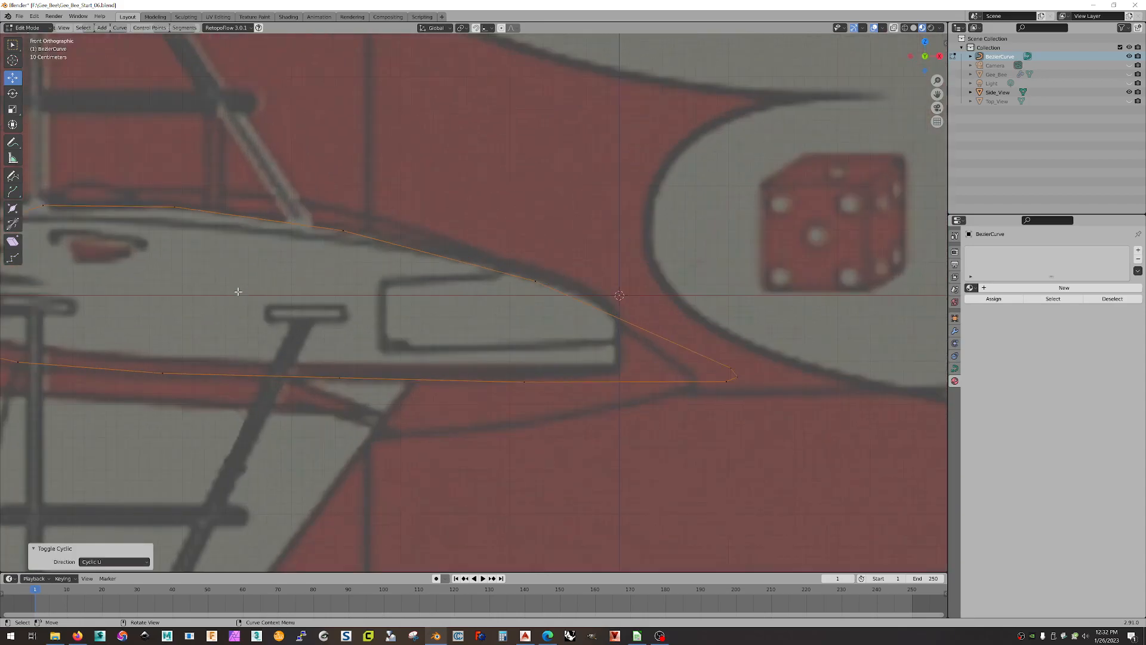
middle_drag(195, 294, 804, 335)
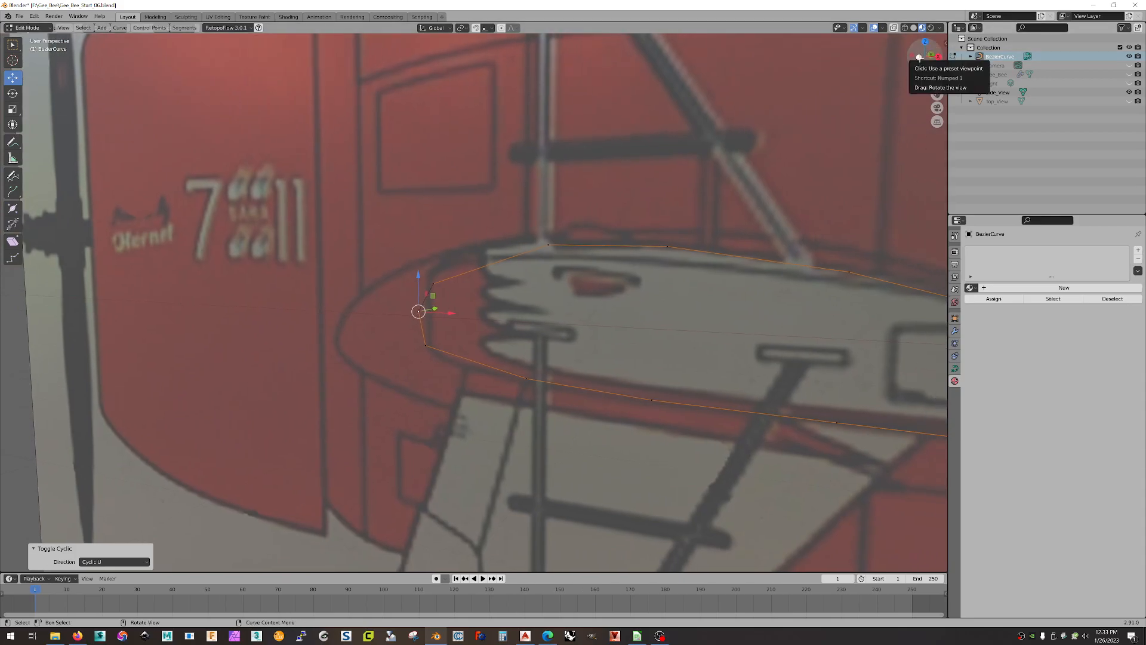
key(KP_1)
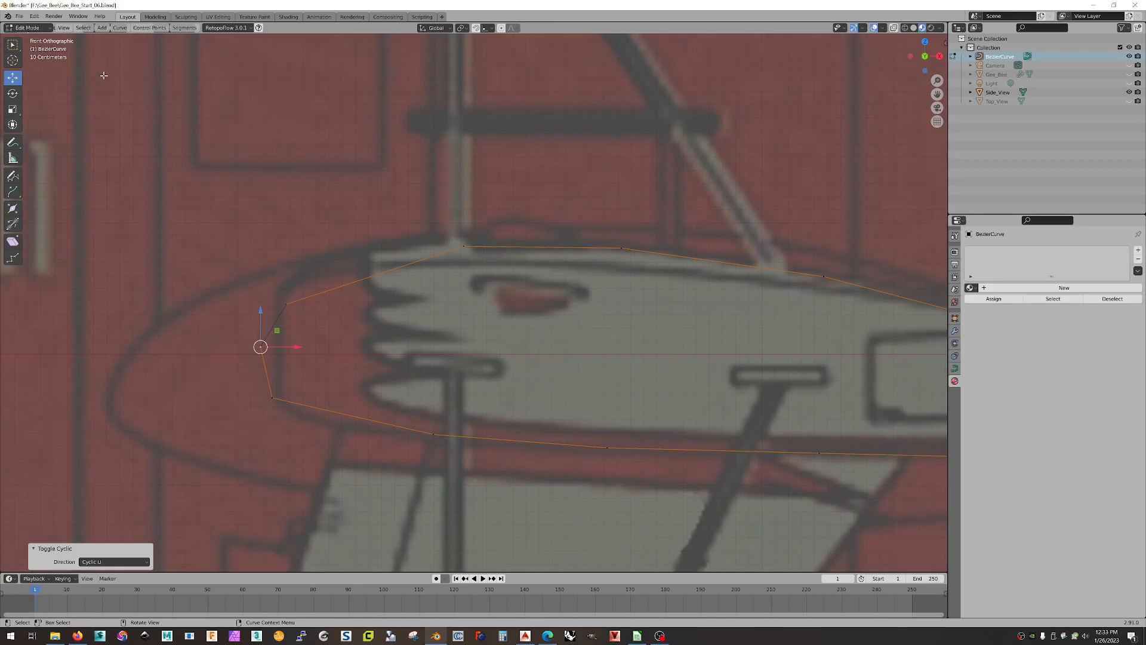
key(Tab)
Step: Select the Side_View blueprint and inspect the wing-root outline against it from a slight angle
right_click(346, 288)
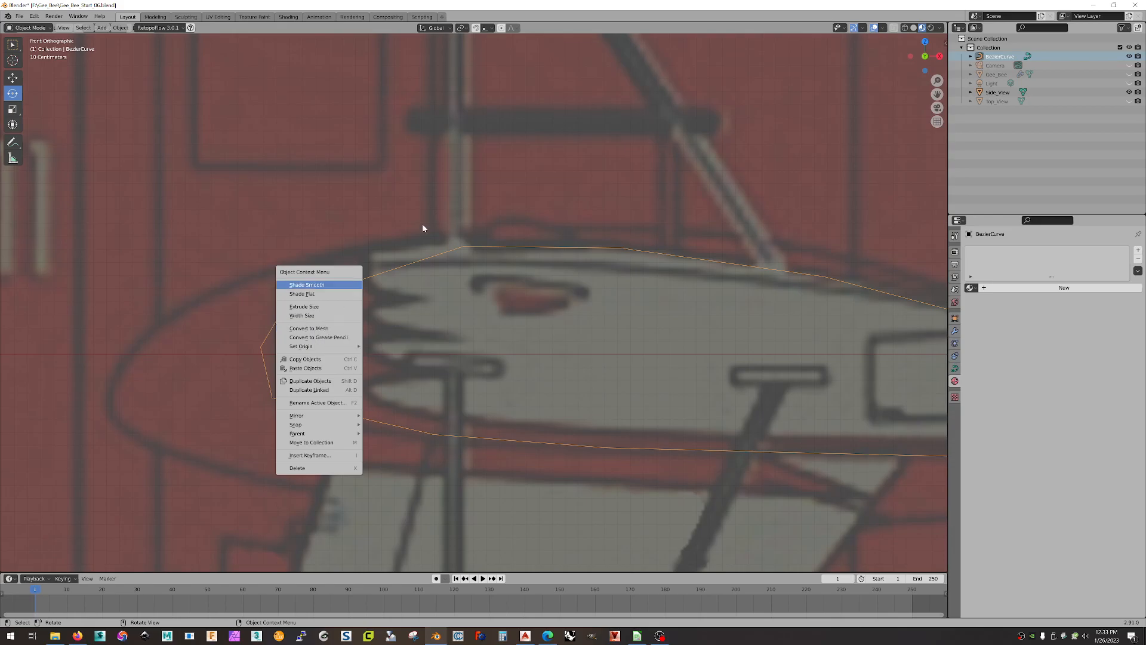
click(545, 328)
scroll(562, 326, down, 2)
middle_drag(562, 326, 670, 312)
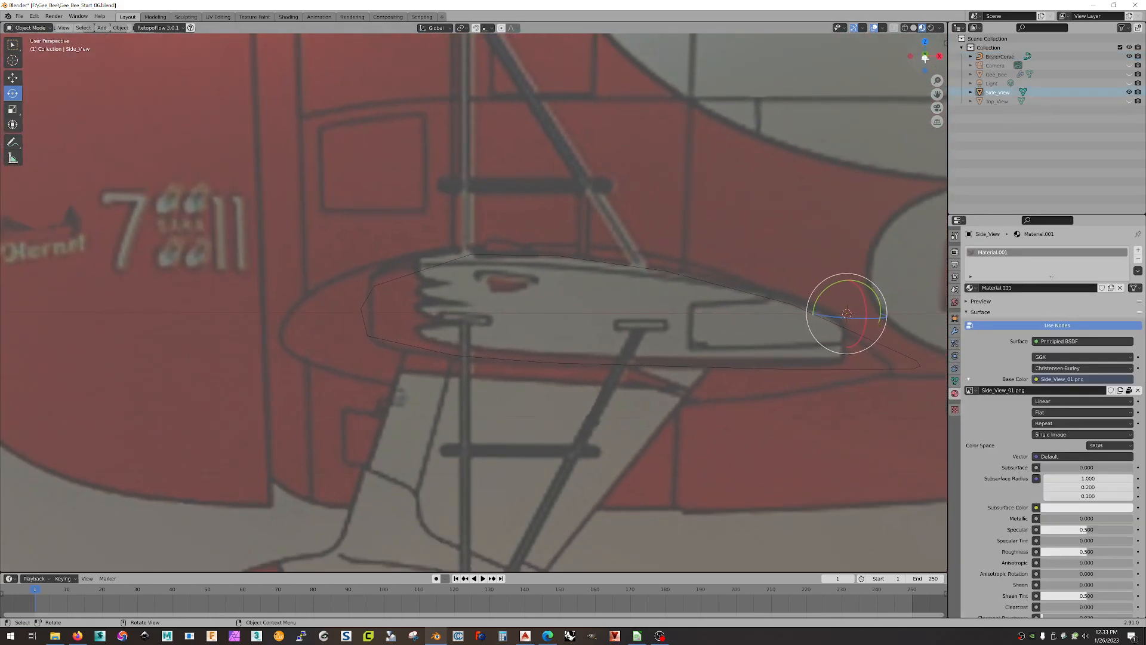
Step: Edit the wing-root curve in front view and shift its foremost upper-edge point forward along the blueprint outline
click(926, 60)
scroll(461, 341, up, 2)
shift+middle_drag(461, 338, 441, 336)
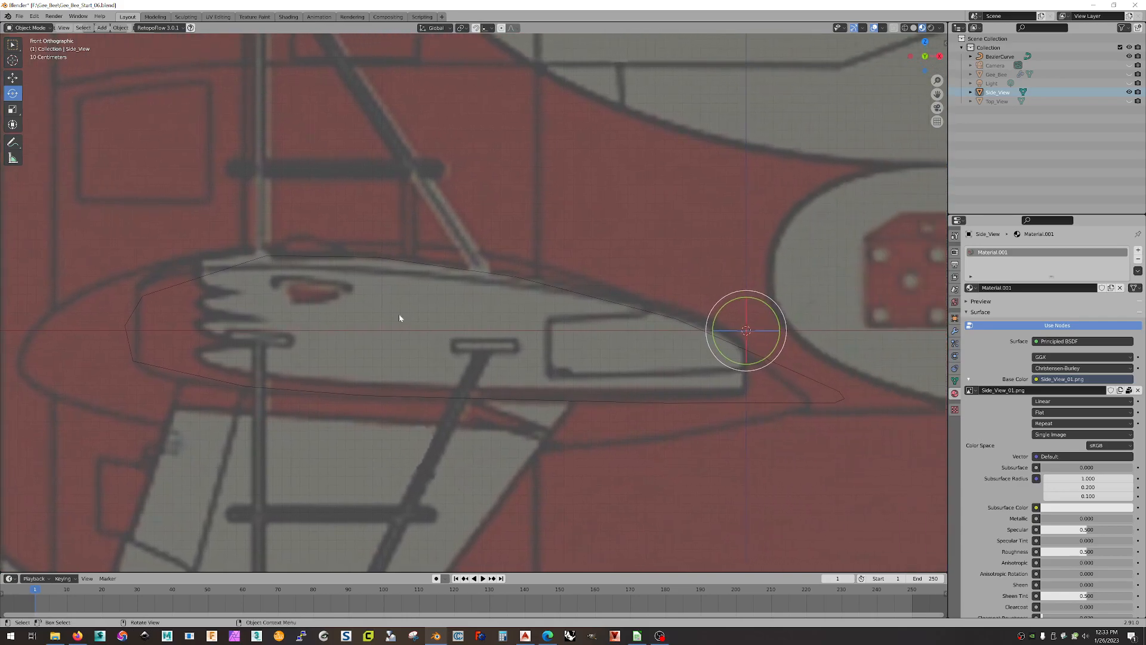
click(253, 261)
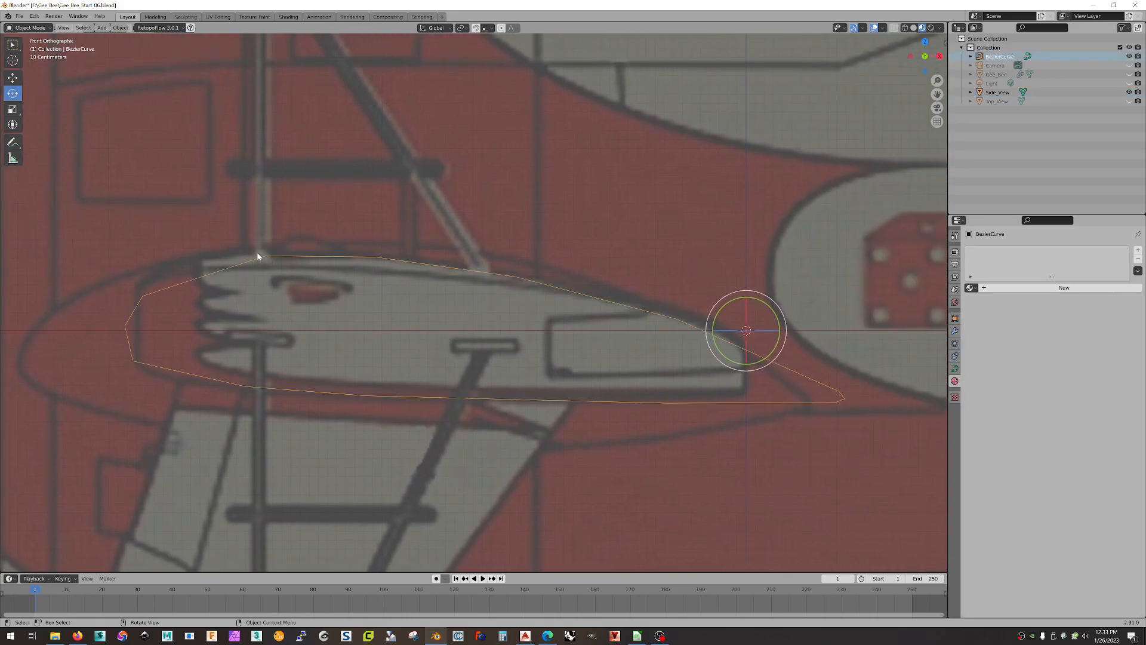
key(Tab)
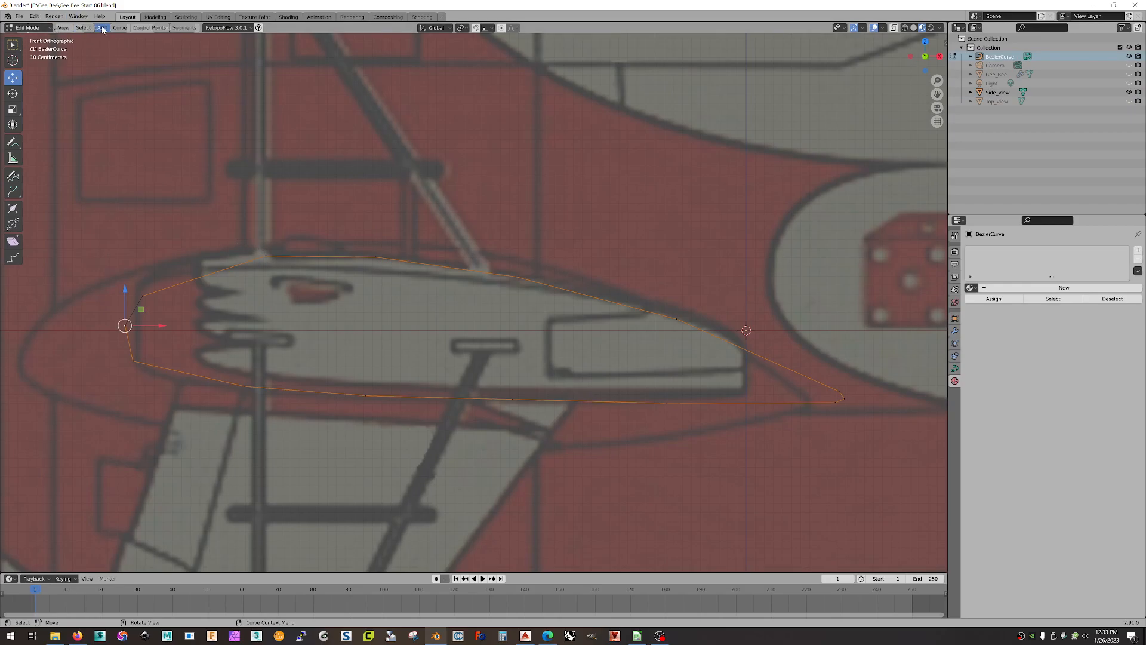
key(alt+a)
drag(223, 207, 324, 305)
key(g)
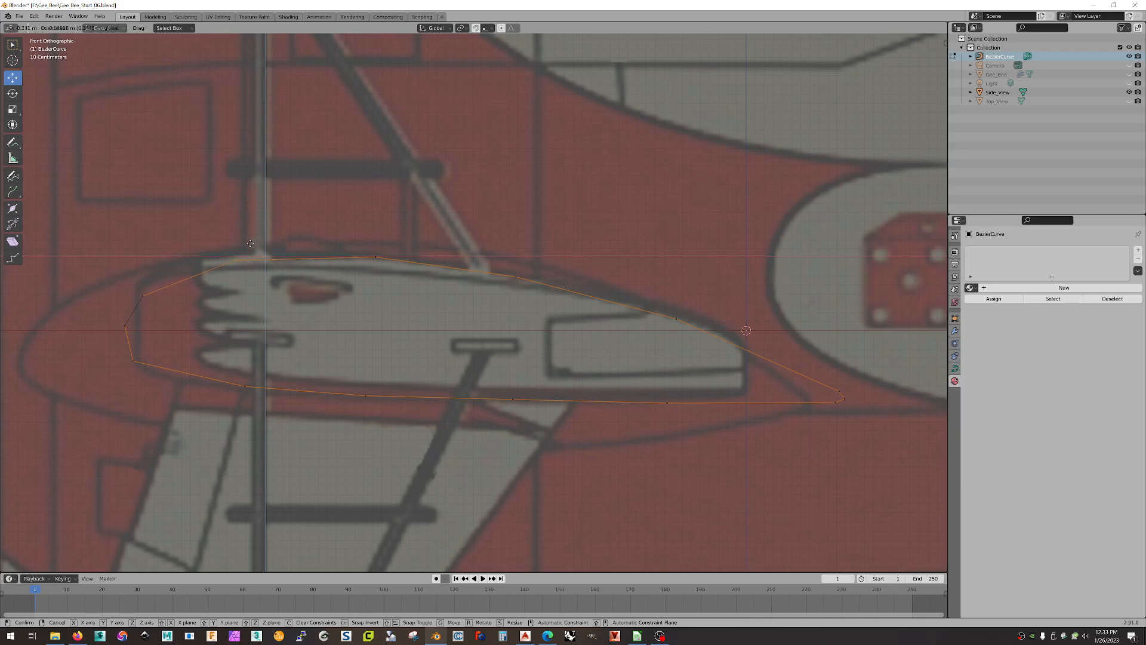
click(218, 245)
Step: Reposition the next two points along the wing root's upper edge to follow the Side_View blueprint
click(376, 256)
drag(388, 238, 356, 240)
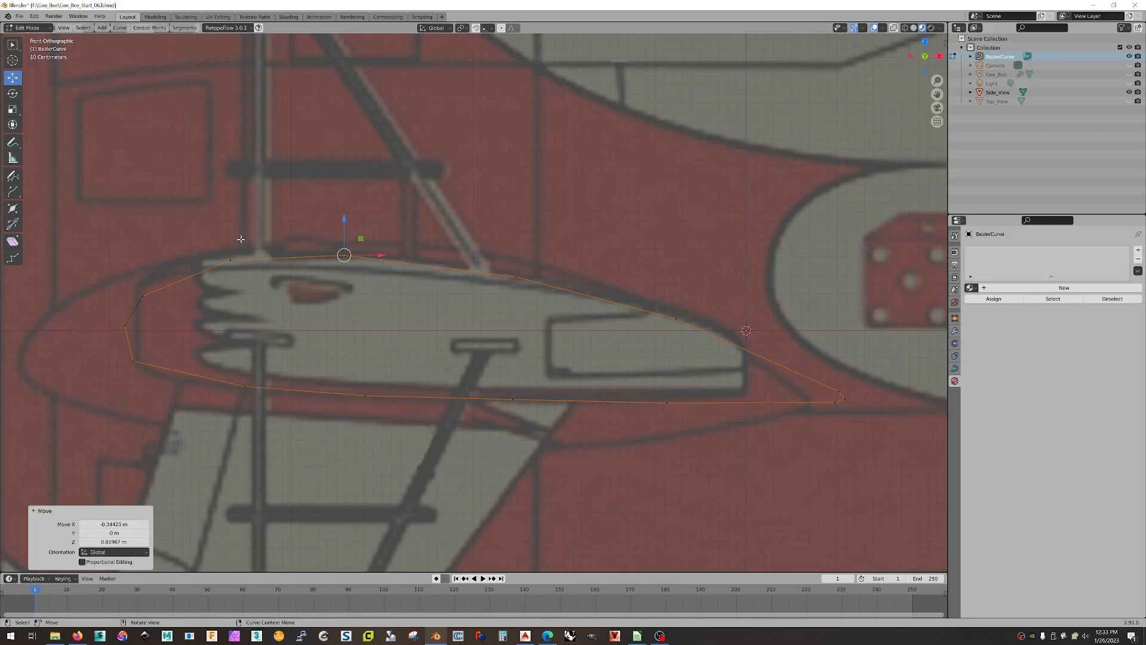
drag(362, 239, 375, 239)
click(515, 277)
drag(533, 260, 539, 260)
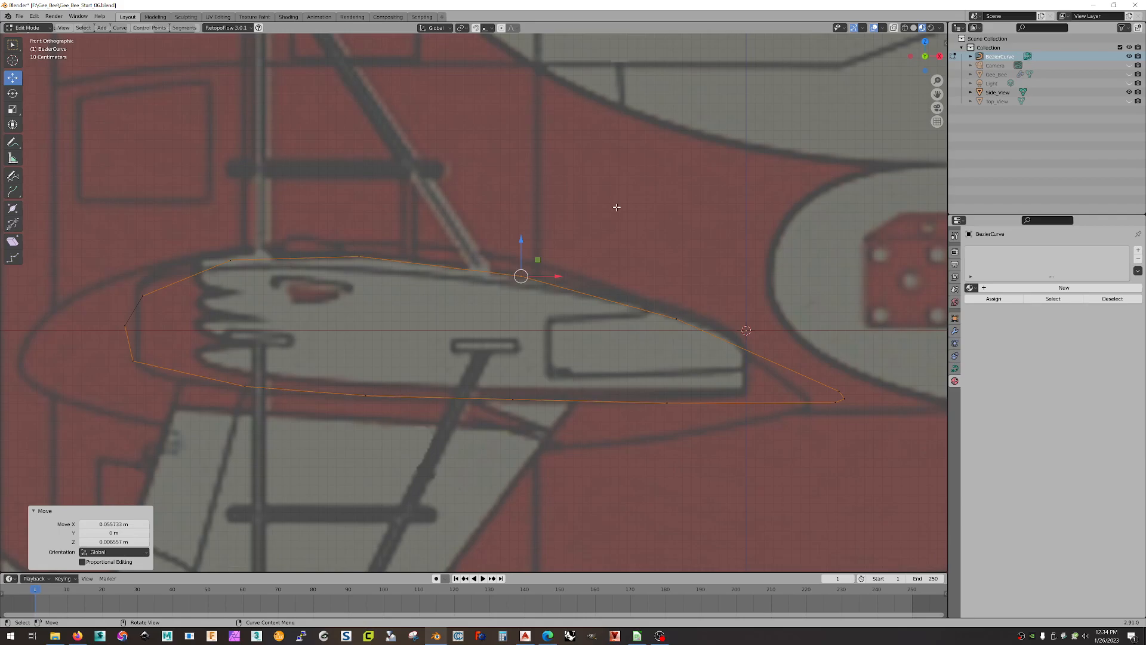
Step: Shift the first two upper-edge points slightly rearward to even out the curve, and return to Object Mode
click(231, 261)
drag(230, 260, 241, 259)
click(359, 257)
drag(376, 238, 406, 240)
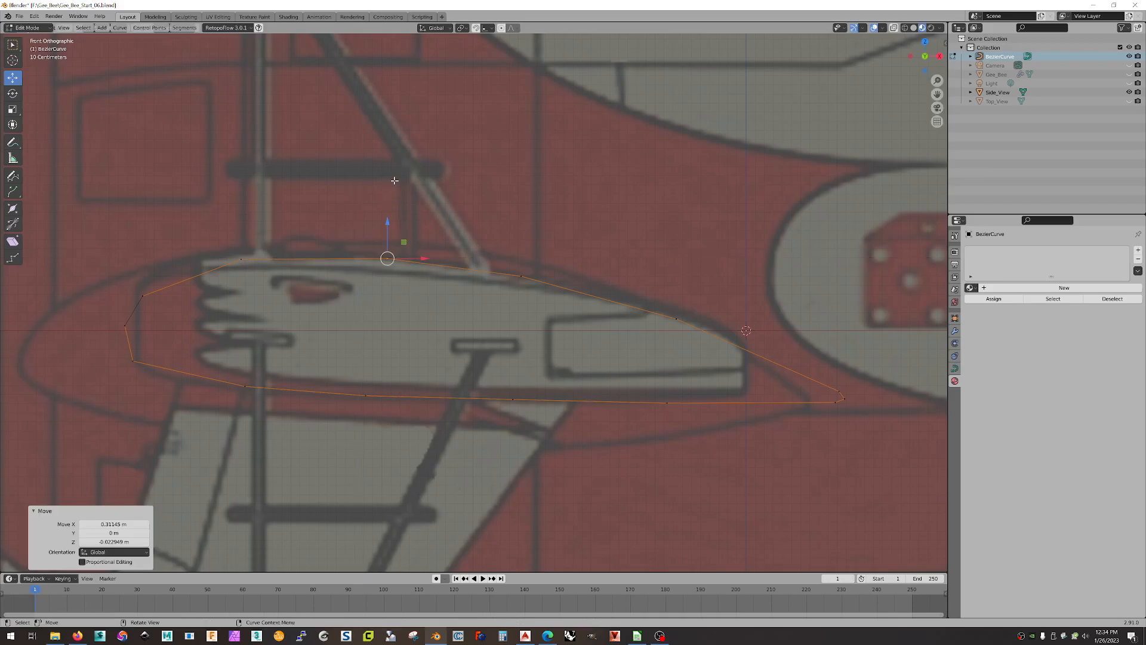
key(Tab)
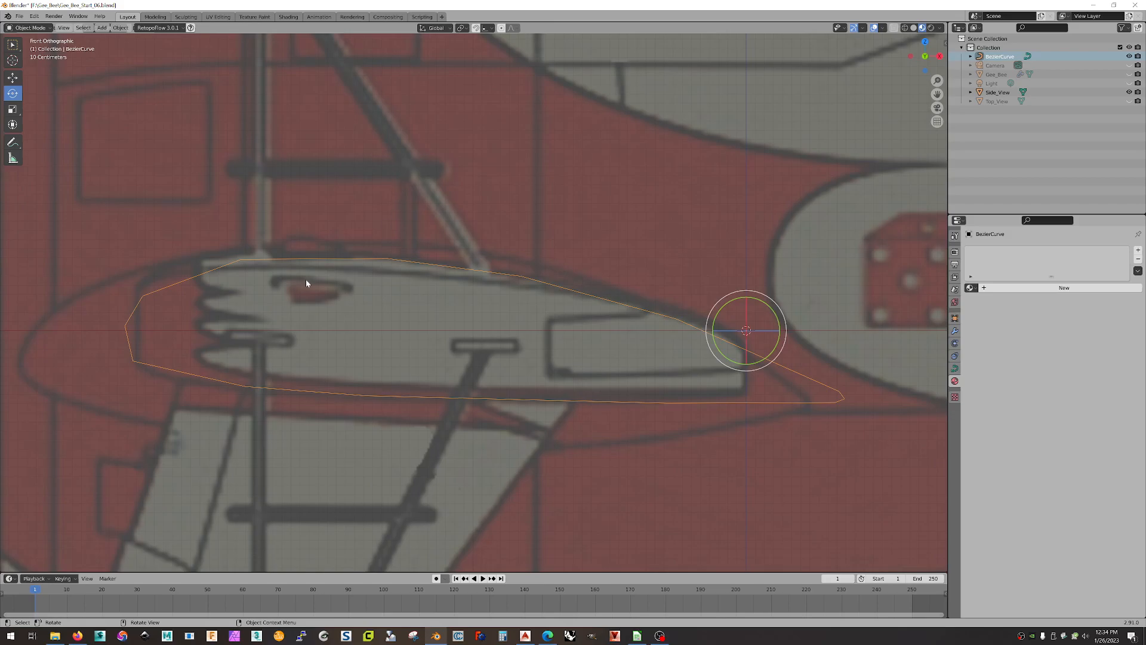
Step: Apply Shade Smooth to the wing-root curve and convert it to a mesh
right_click(309, 263)
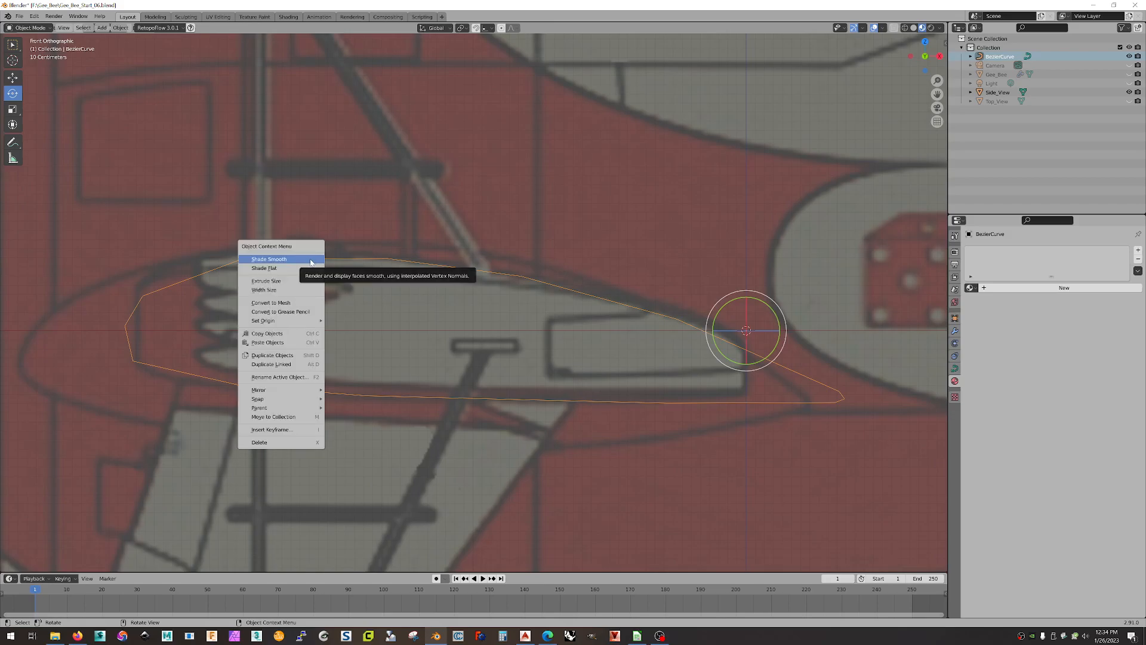
click(296, 261)
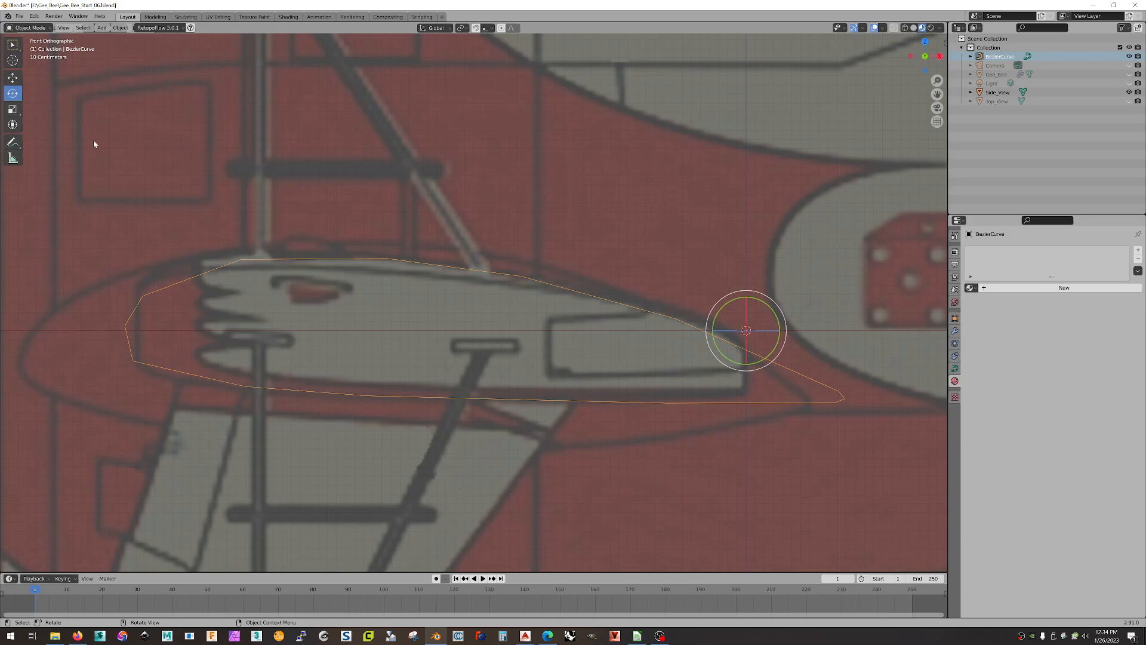
right_click(264, 261)
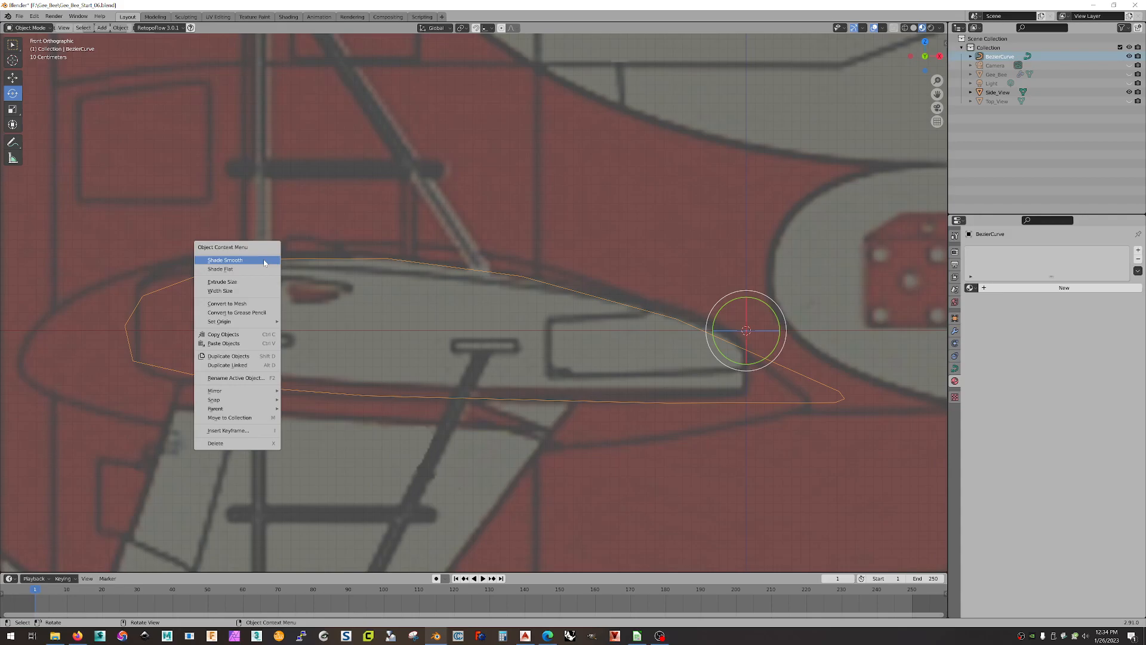
click(234, 304)
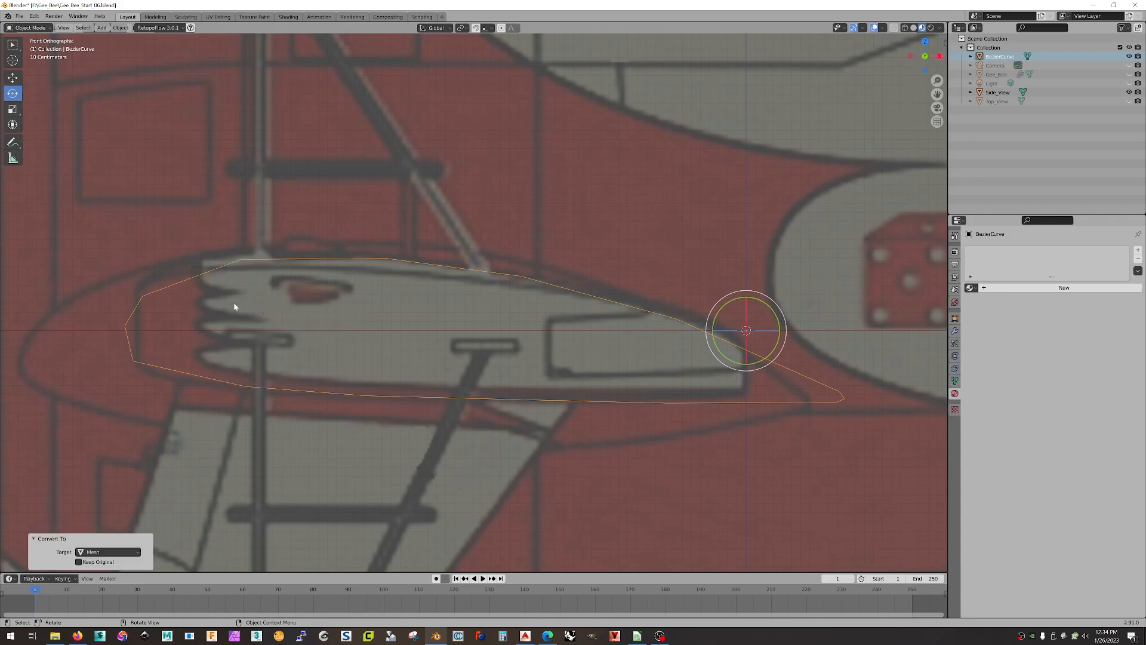
Step: Move the wing-root outline about -3.3 m along Y, away from the Side_View blueprint
scroll(358, 308, down, 4)
middle_drag(359, 310, 450, 379)
click(13, 78)
drag(409, 252, 520, 268)
middle_drag(519, 269, 678, 376)
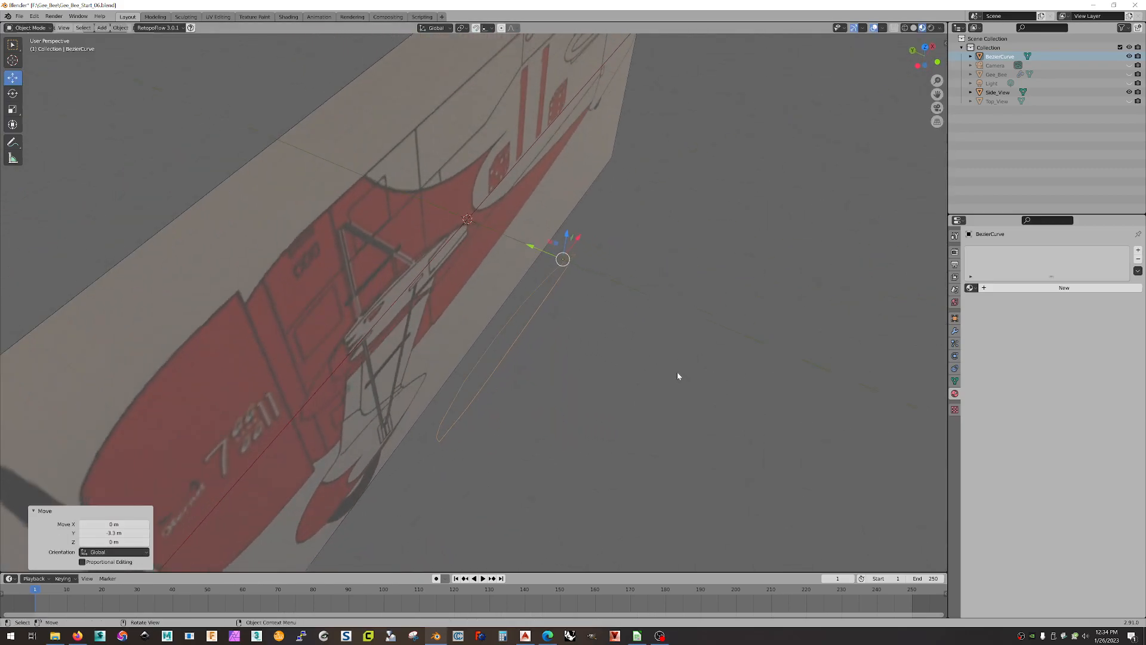
Step: Show the Gee_Bee fuselage and move the wing-root outline about -1.36 m along Y to clear its side
click(1129, 74)
middle_drag(765, 241, 695, 271)
drag(492, 272, 537, 274)
middle_drag(761, 323, 663, 389)
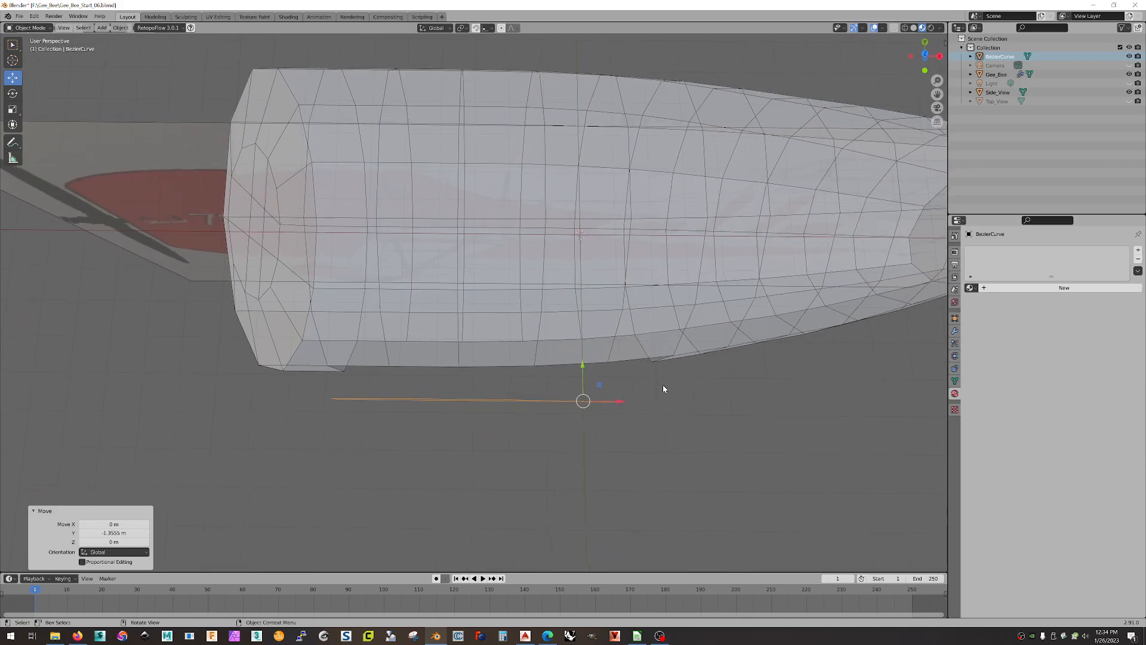
Step: Rotate the wing-root outline about 2.24° around Z and shift it about 0.36 m in X and -0.12 m in Y
click(13, 93)
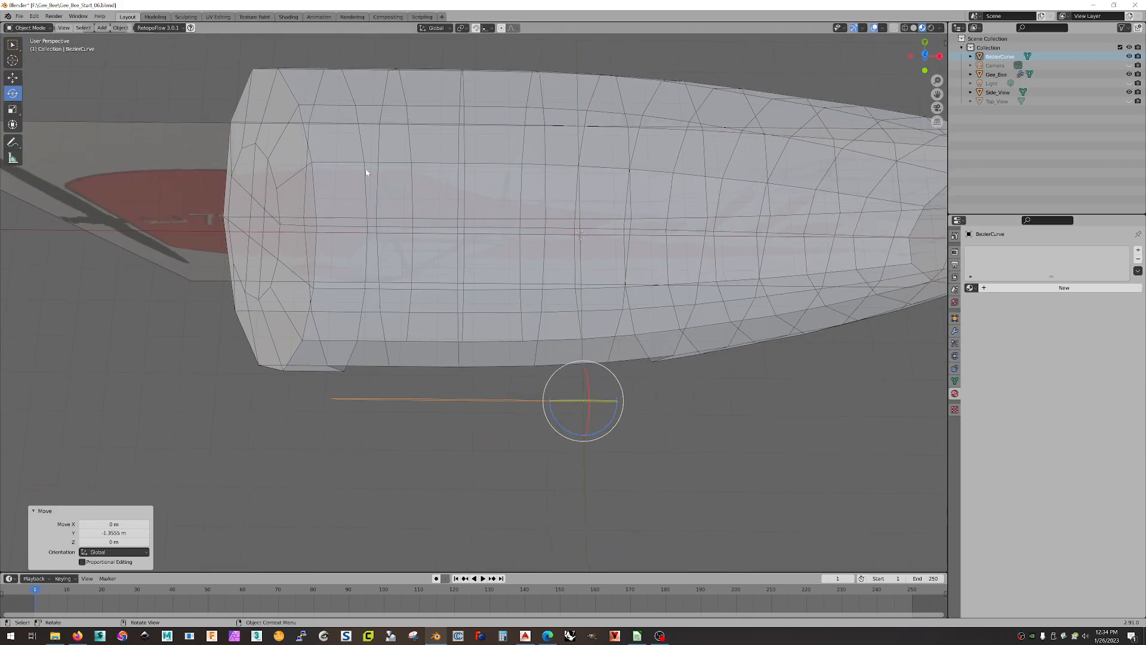
drag(556, 422, 558, 417)
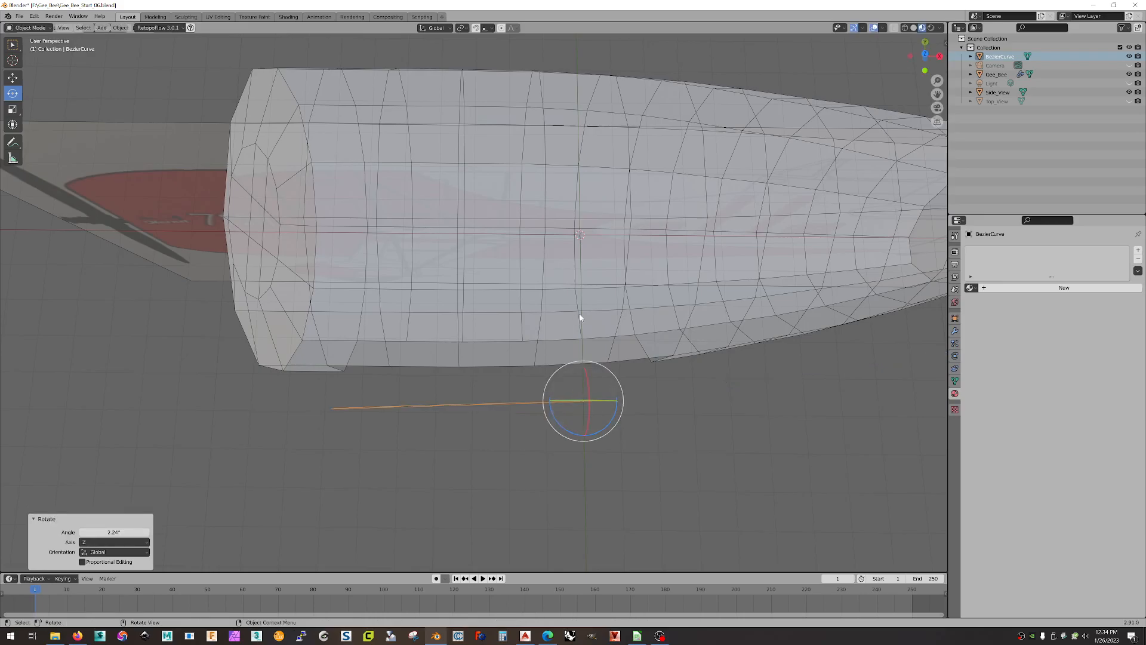
click(13, 79)
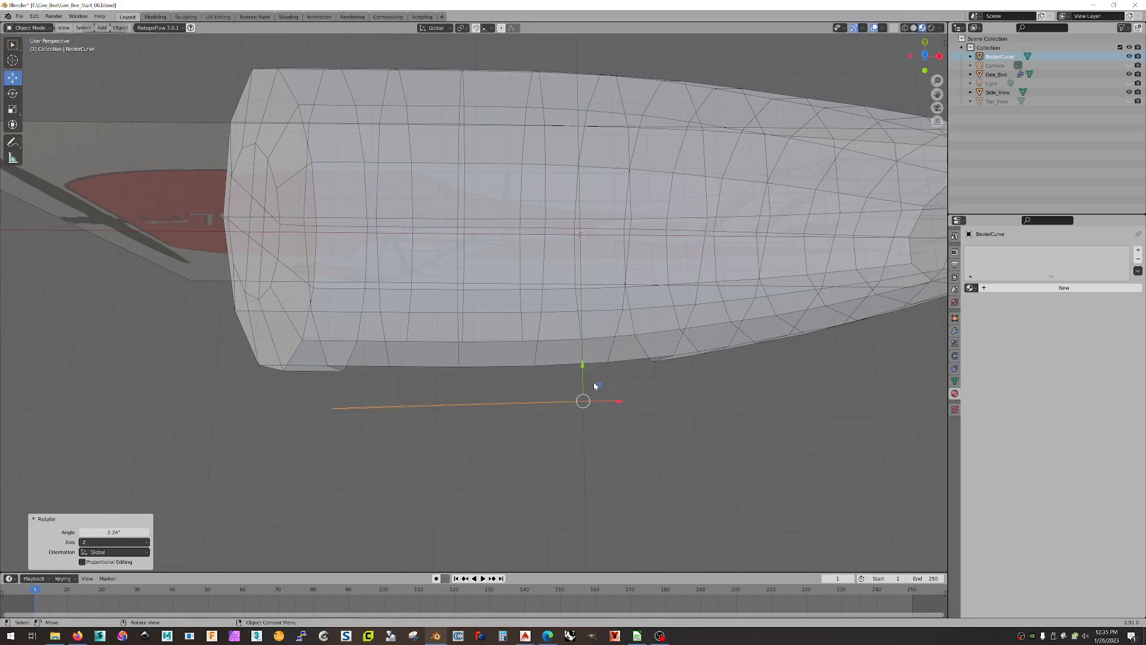
drag(601, 387, 613, 389)
middle_drag(558, 478, 608, 477)
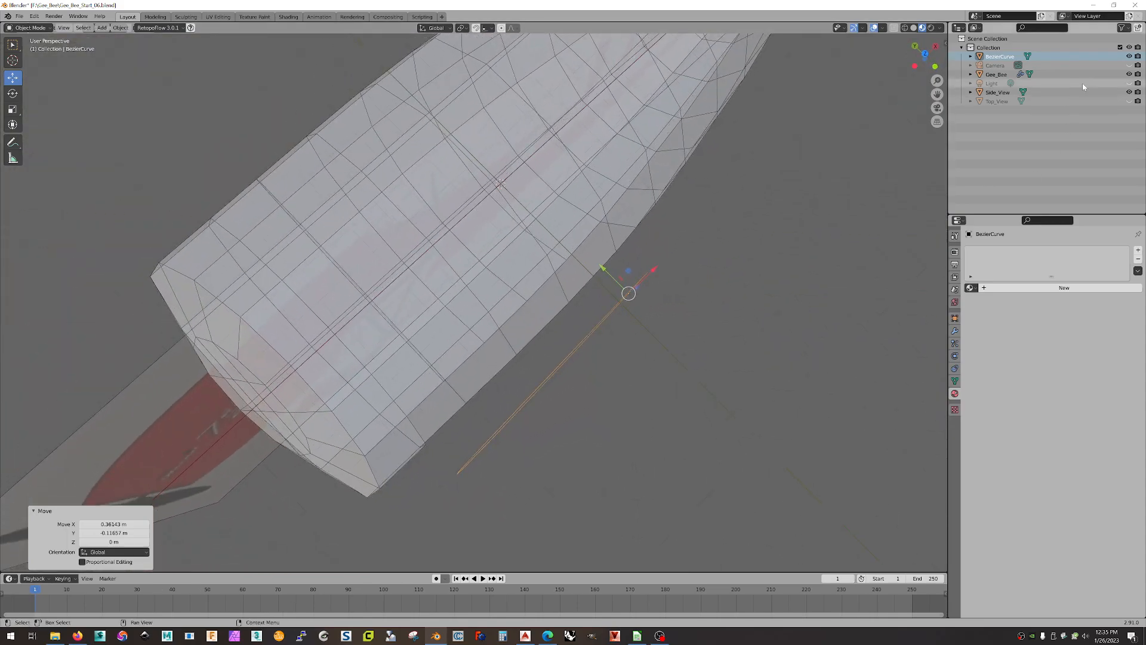
Step: Show the Top_View blueprint and move the wing-root outline about -0.58 m along Y, checking it against the wing plan
click(1130, 101)
middle_drag(770, 263, 836, 265)
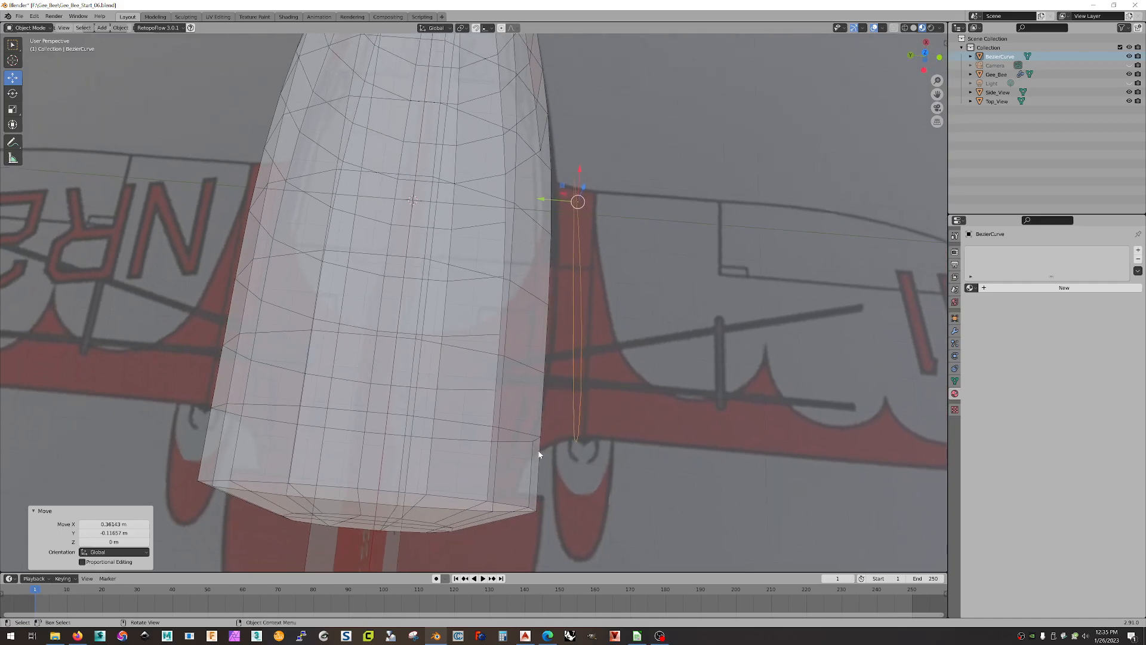
drag(546, 203, 777, 260)
middle_drag(777, 260, 707, 267)
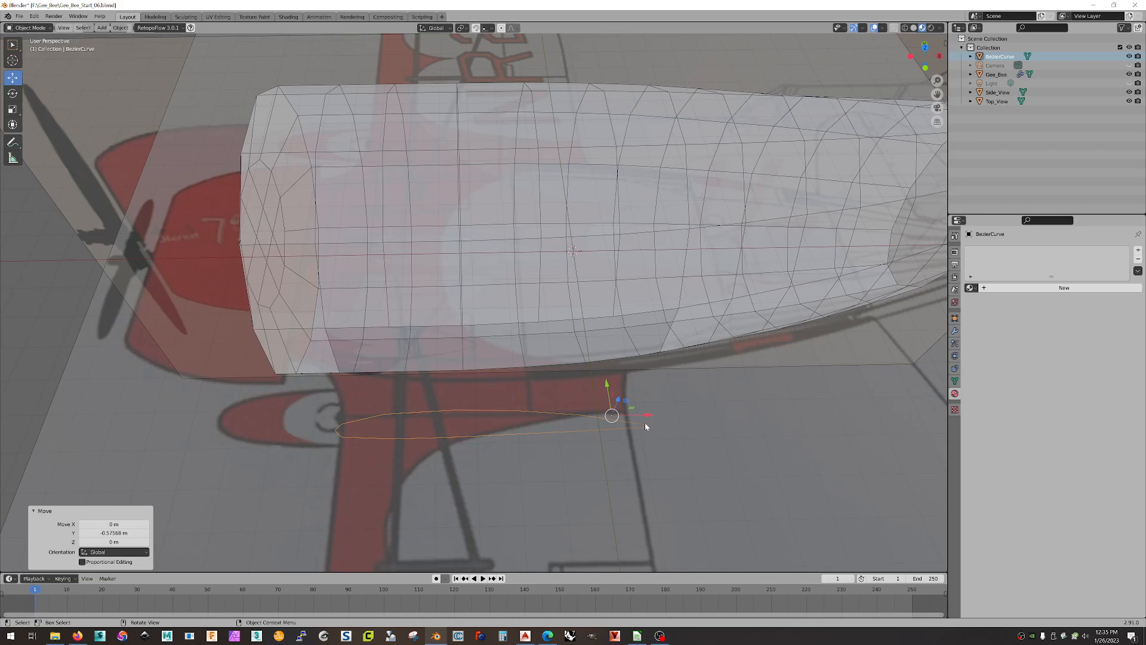
middle_drag(674, 344, 725, 356)
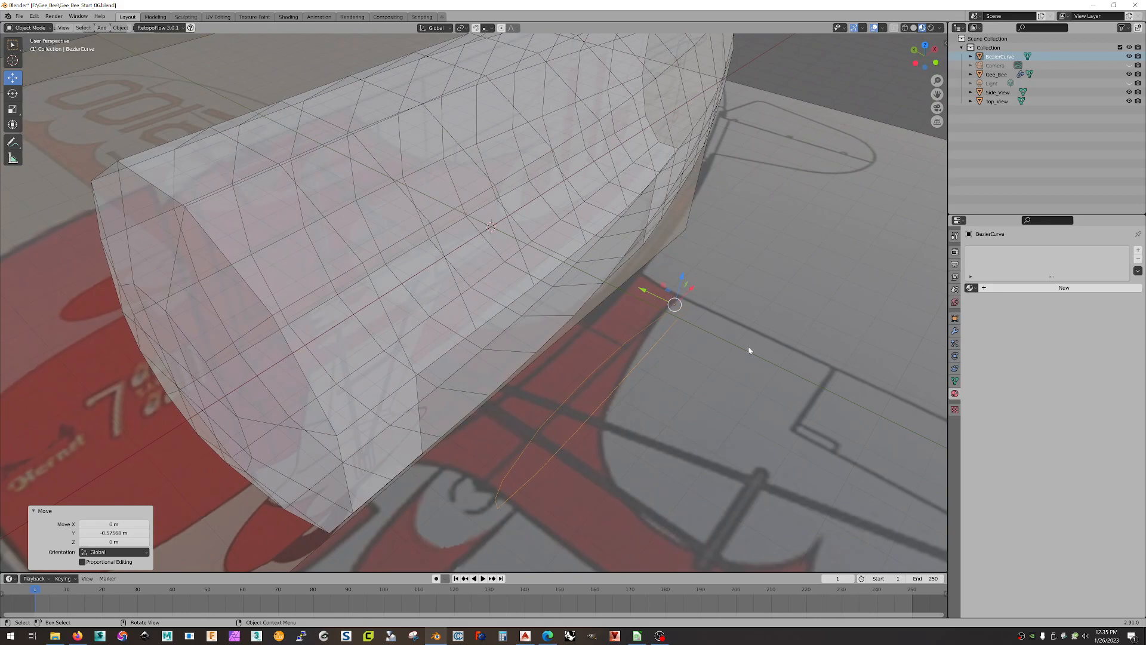
middle_drag(704, 356, 693, 358)
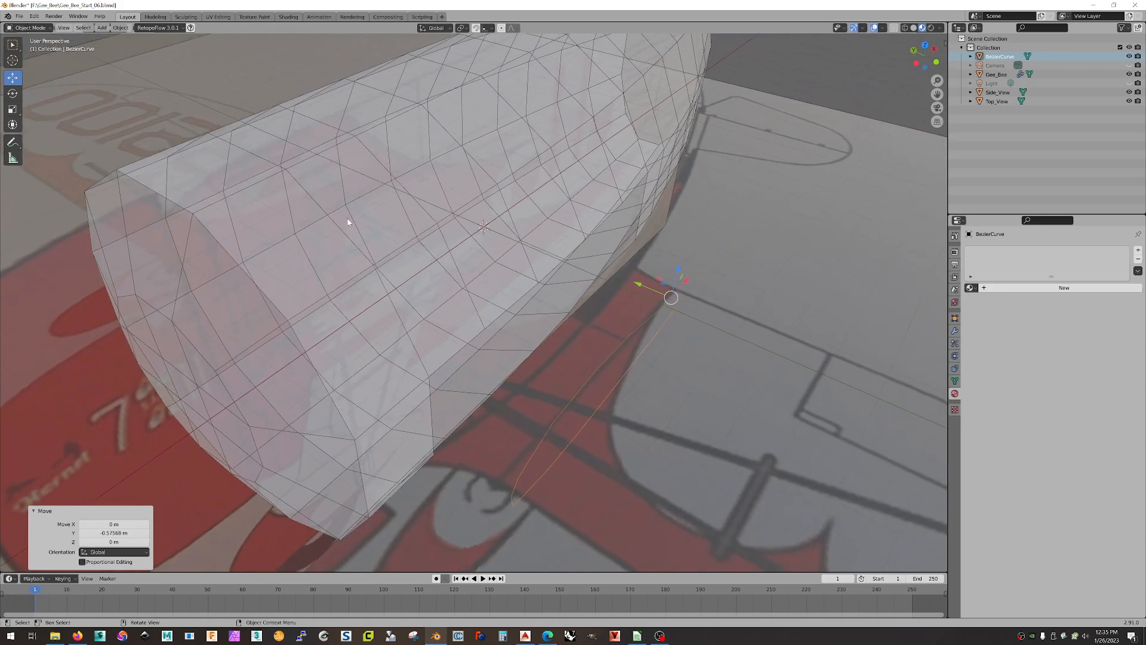
Step: In Edit Mode, select the whole wing-root outline and extrude it outward about 1.65 m along negative Y
key(Tab)
click(69, 28)
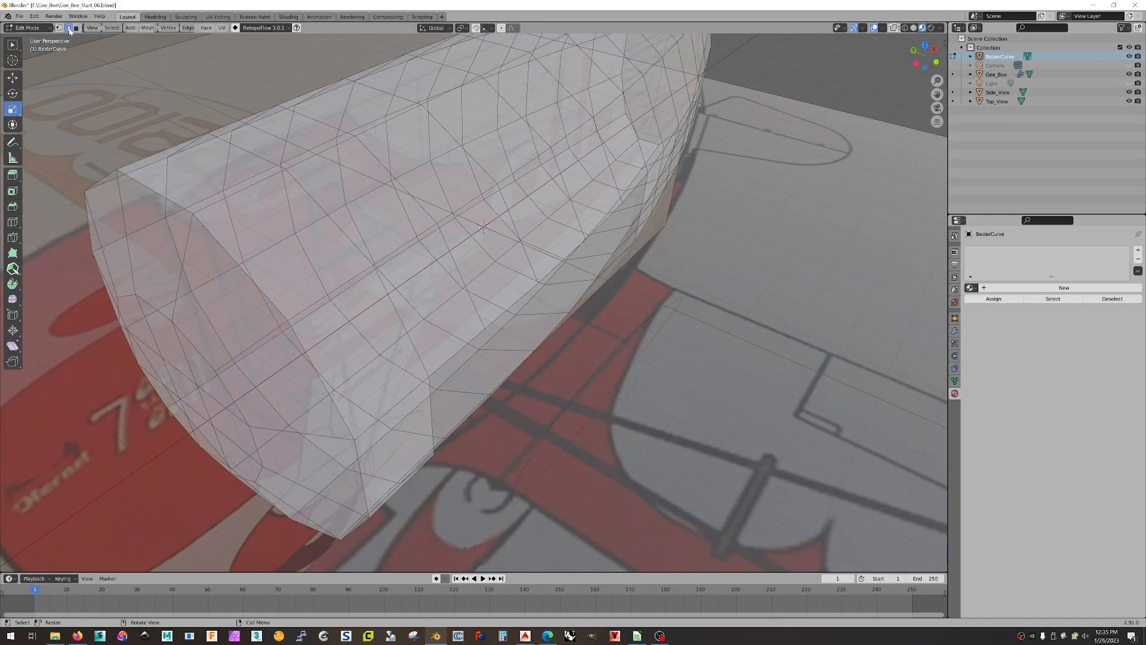
drag(754, 237, 437, 566)
key(g)
key(Escape)
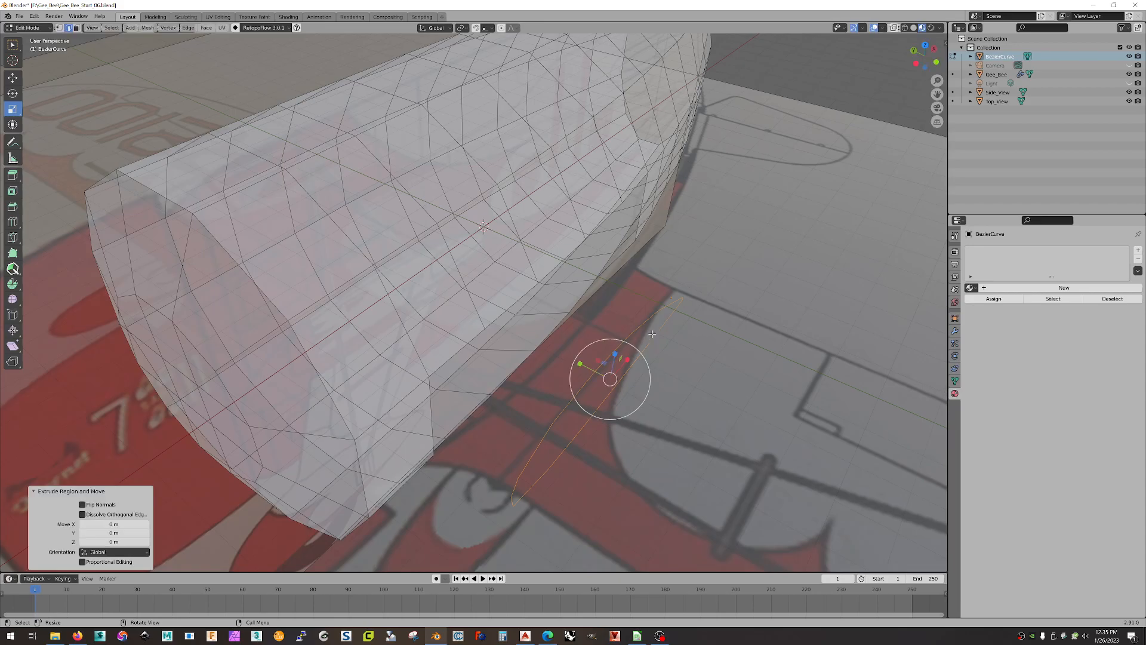
click(12, 80)
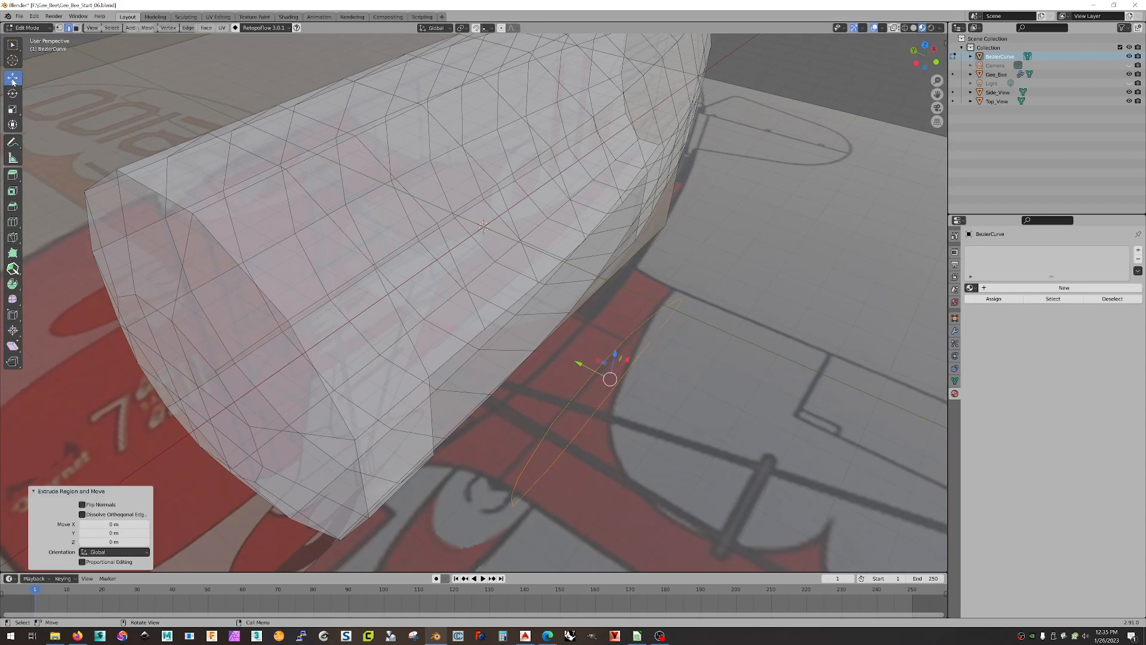
key(e)
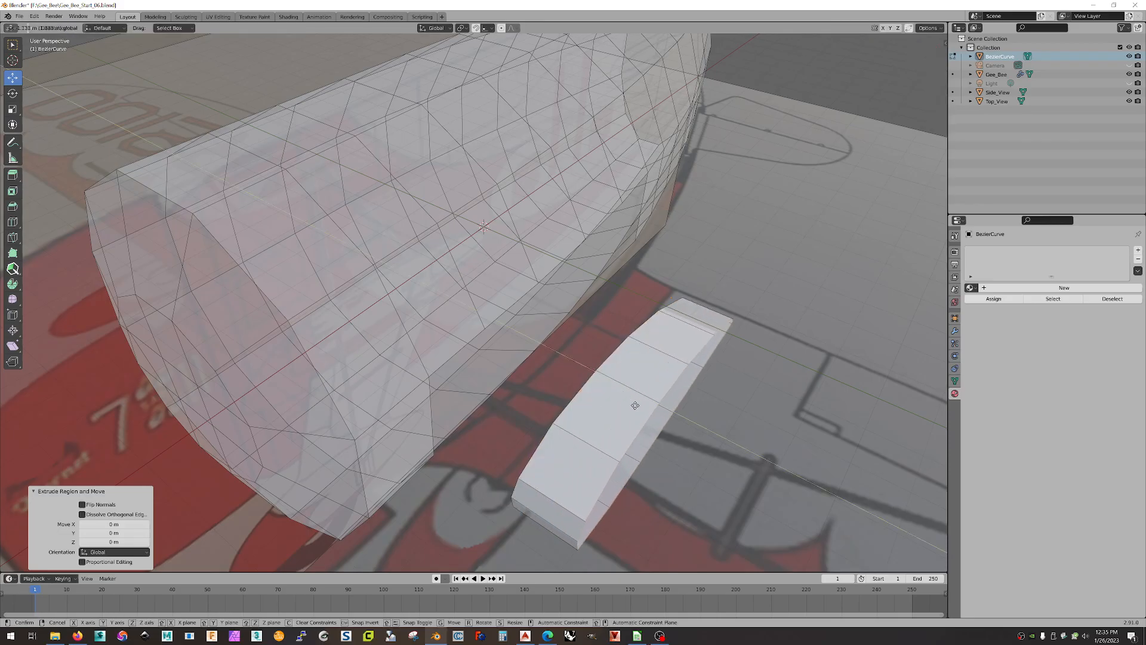
click(650, 410)
middle_drag(649, 410, 740, 427)
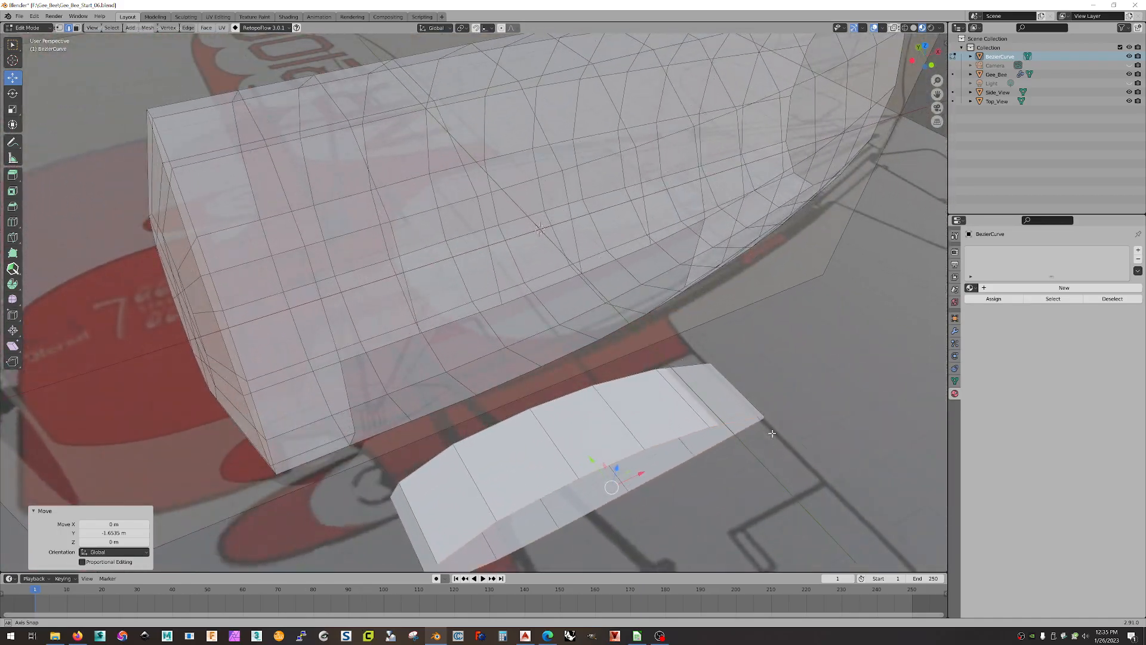
Step: Hide the Gee_Bee fuselage and Top_View blueprint, and compare the extruded wing section with Side_View in front view
click(1129, 74)
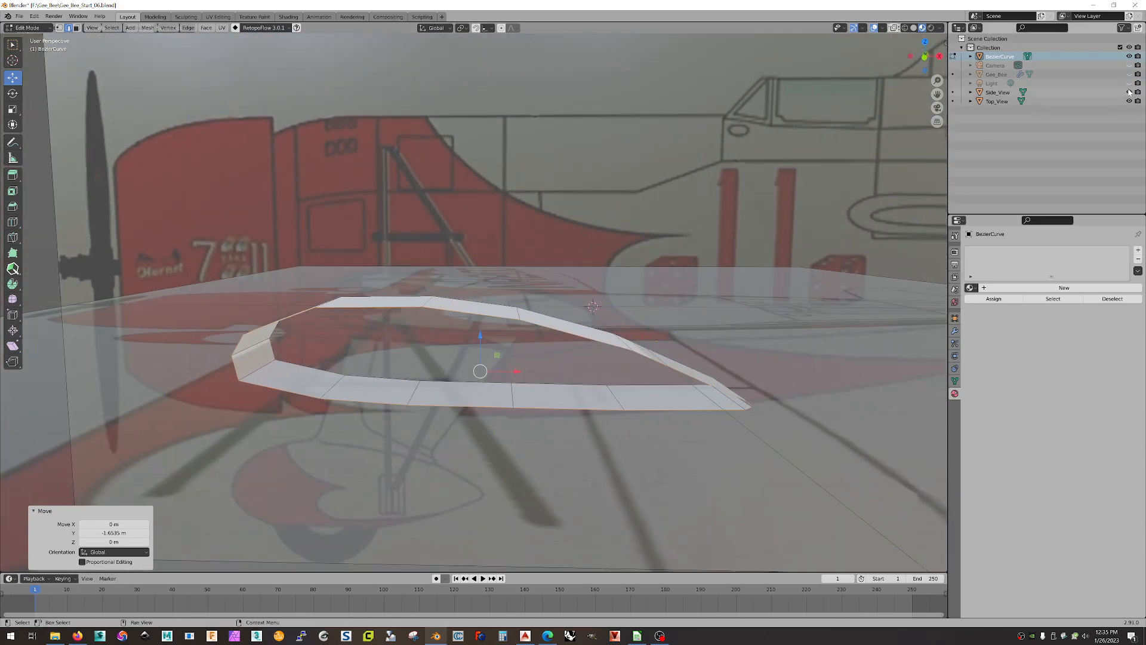
click(1129, 101)
click(915, 64)
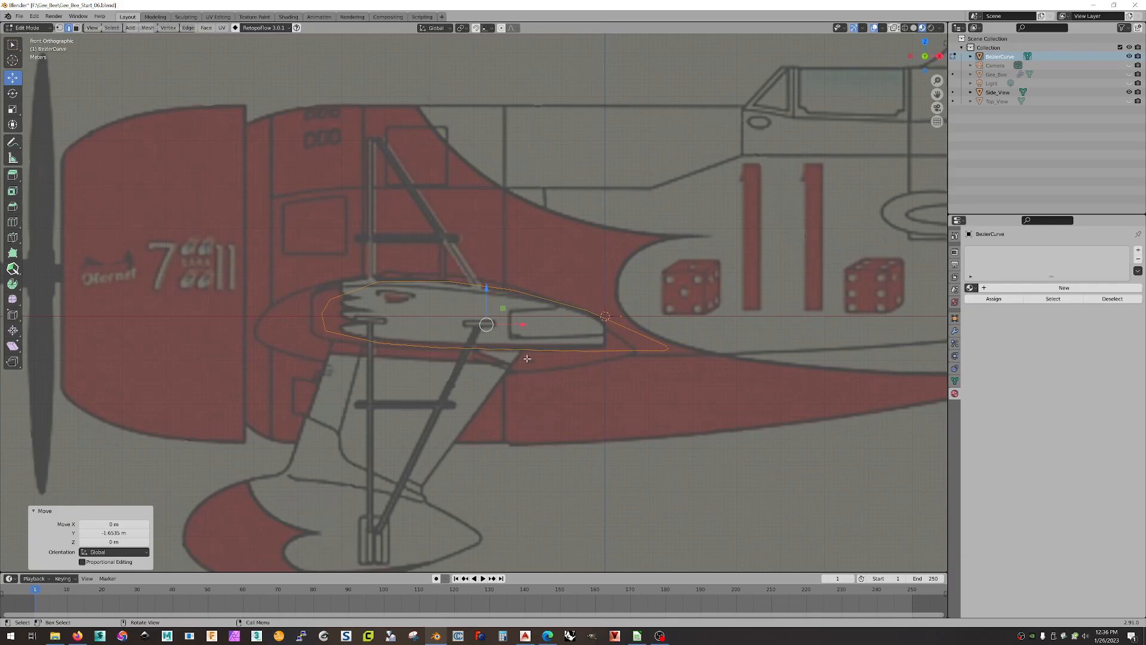
middle_drag(586, 261, 915, 89)
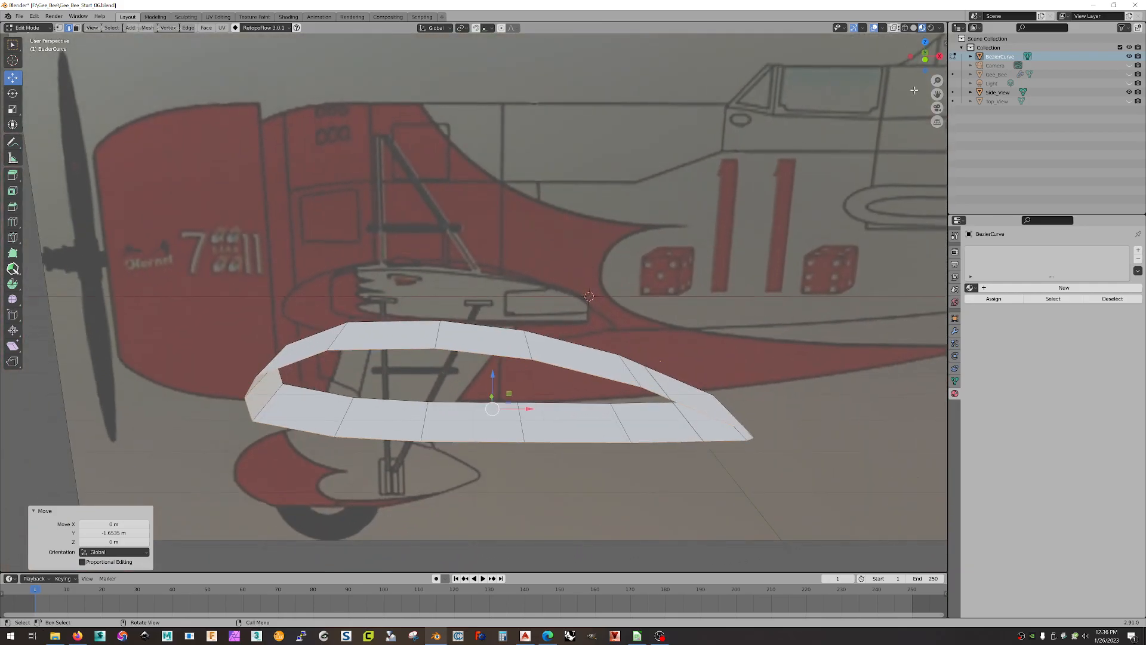
click(925, 57)
Step: Add a Subdivision Surface modifier to the wing section with viewport level 3 and check its smoothed profile in front view
click(955, 331)
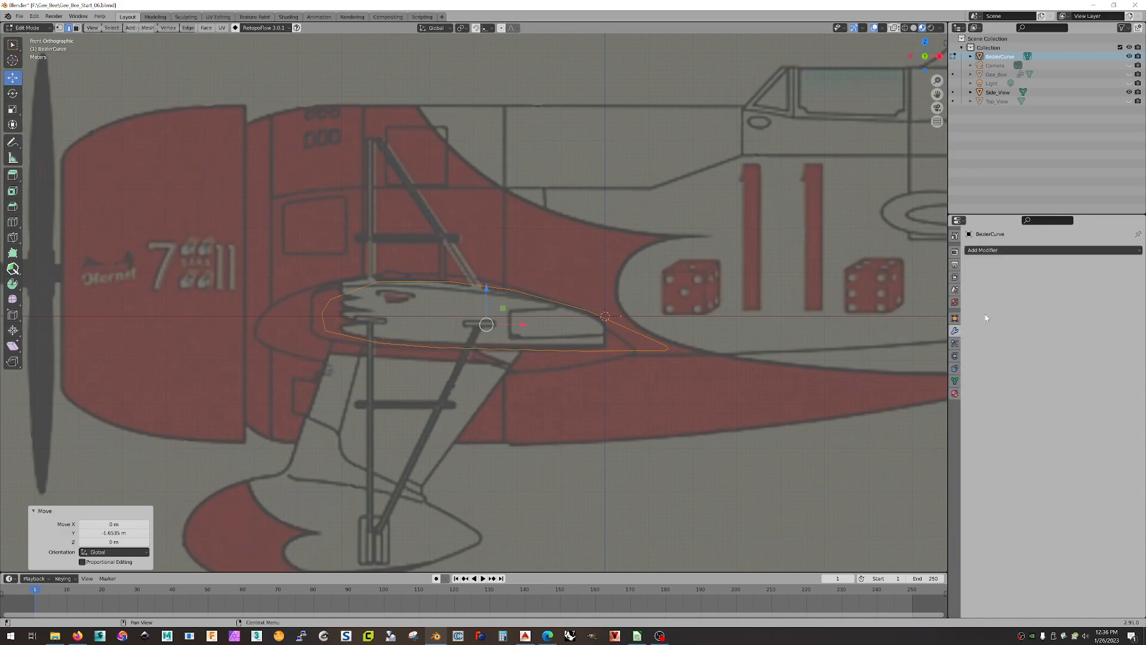
click(1007, 250)
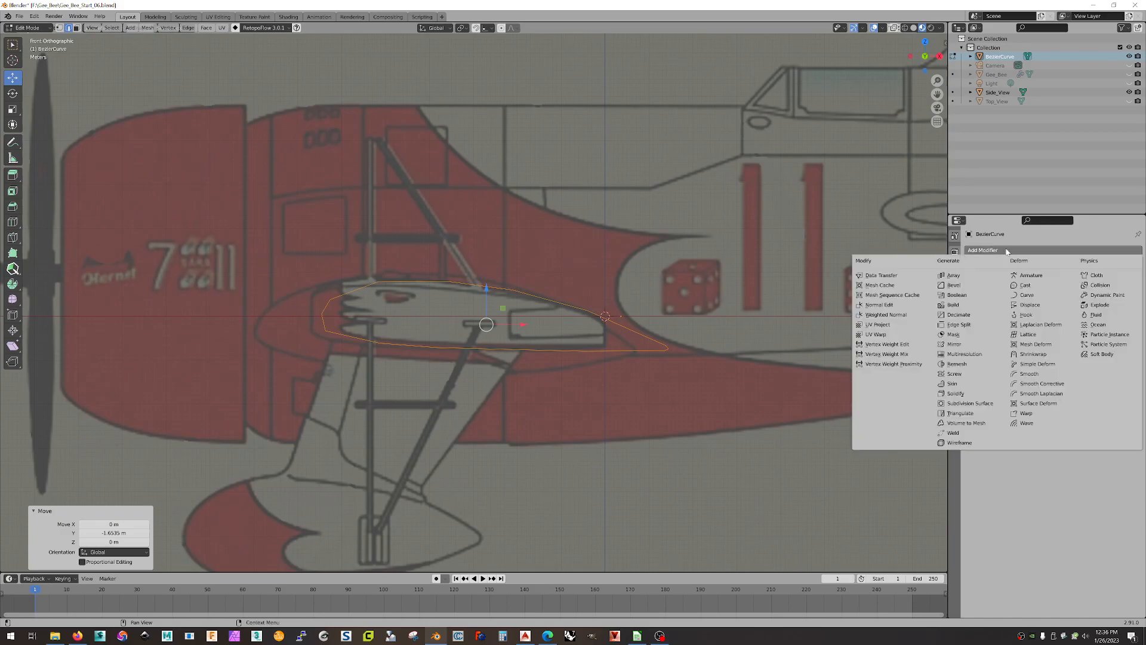
click(991, 406)
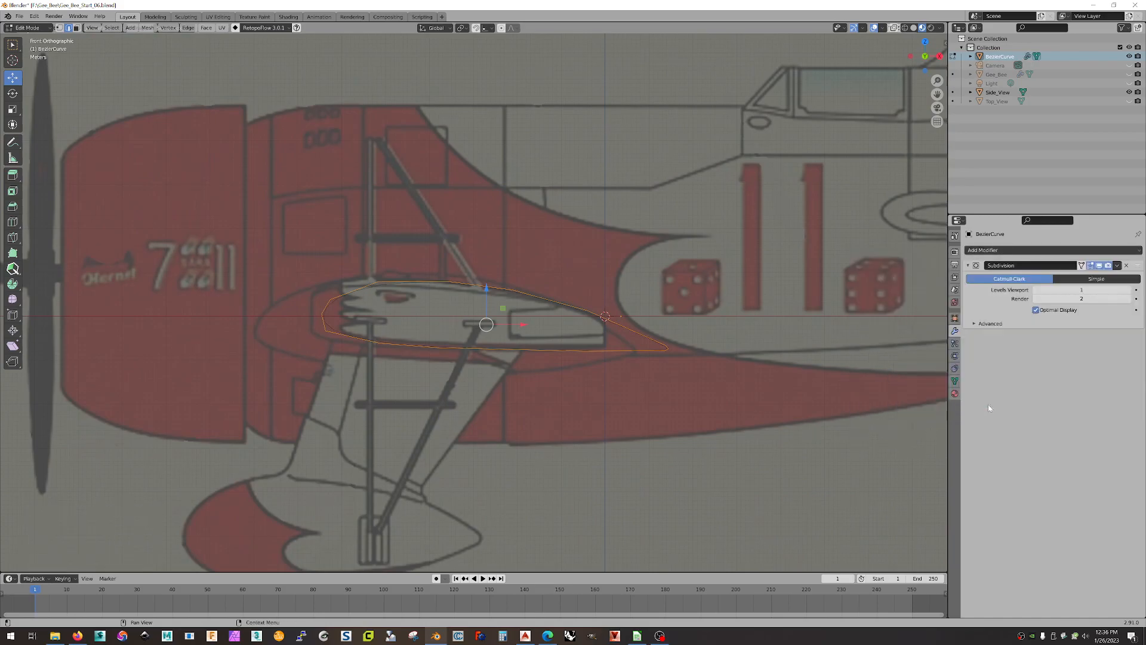
click(1130, 290)
click(1130, 290)
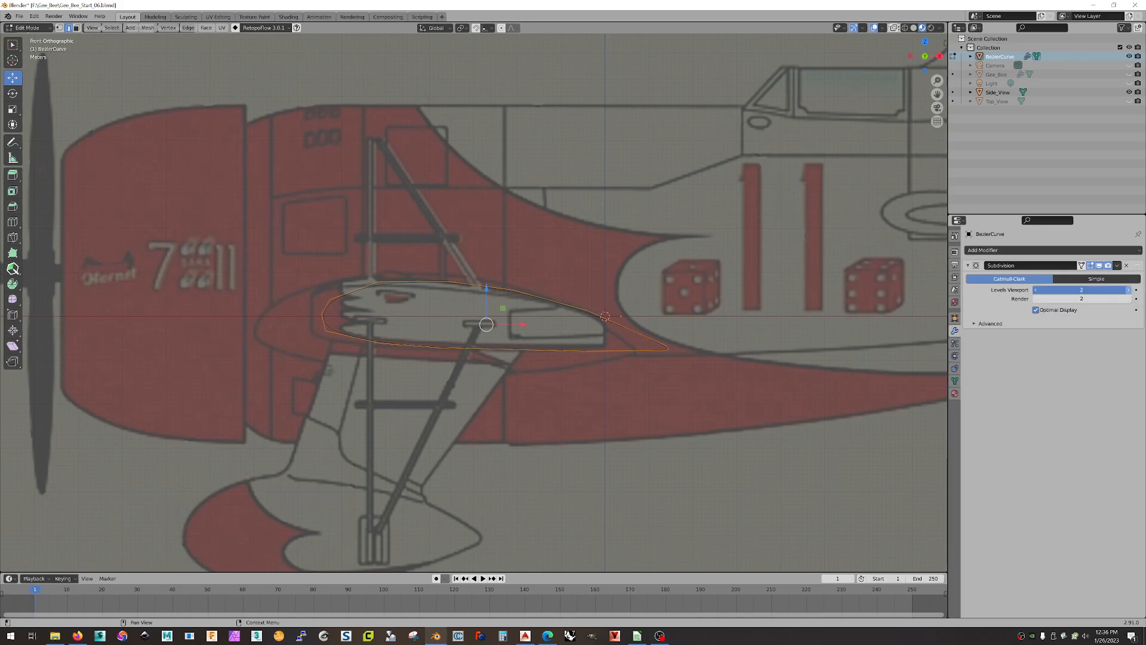
middle_drag(544, 400, 586, 427)
click(925, 69)
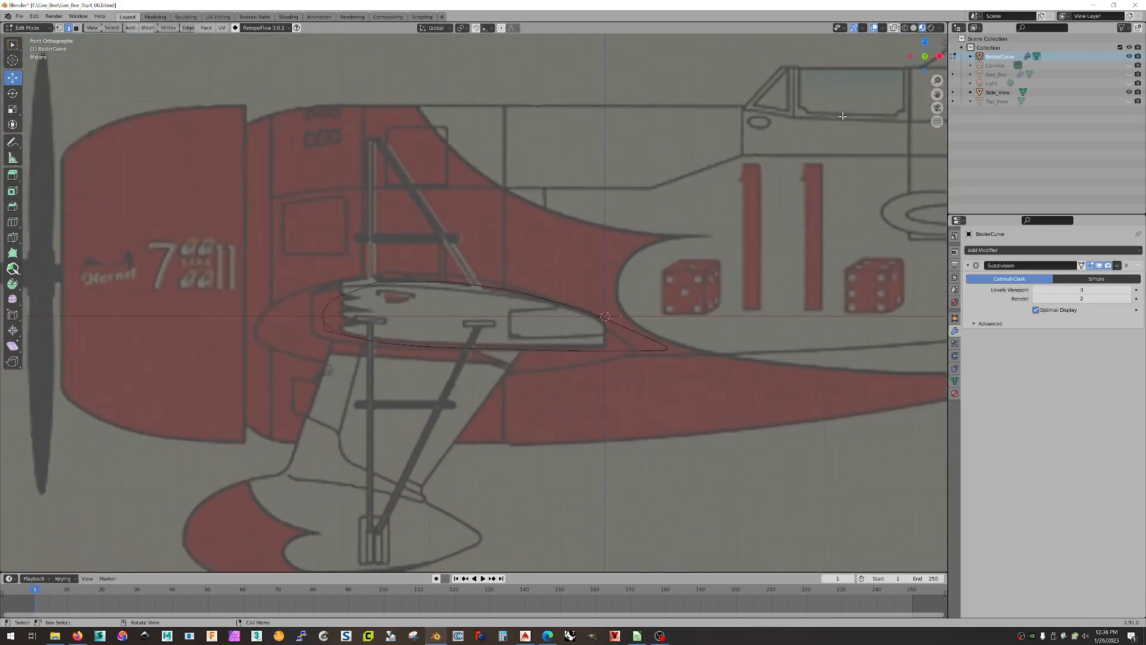
Step: Return to Object Mode and move the wing section about -0.4 m along X against the Side_View blueprint in front view
scroll(519, 332, up, 4)
click(182, 300)
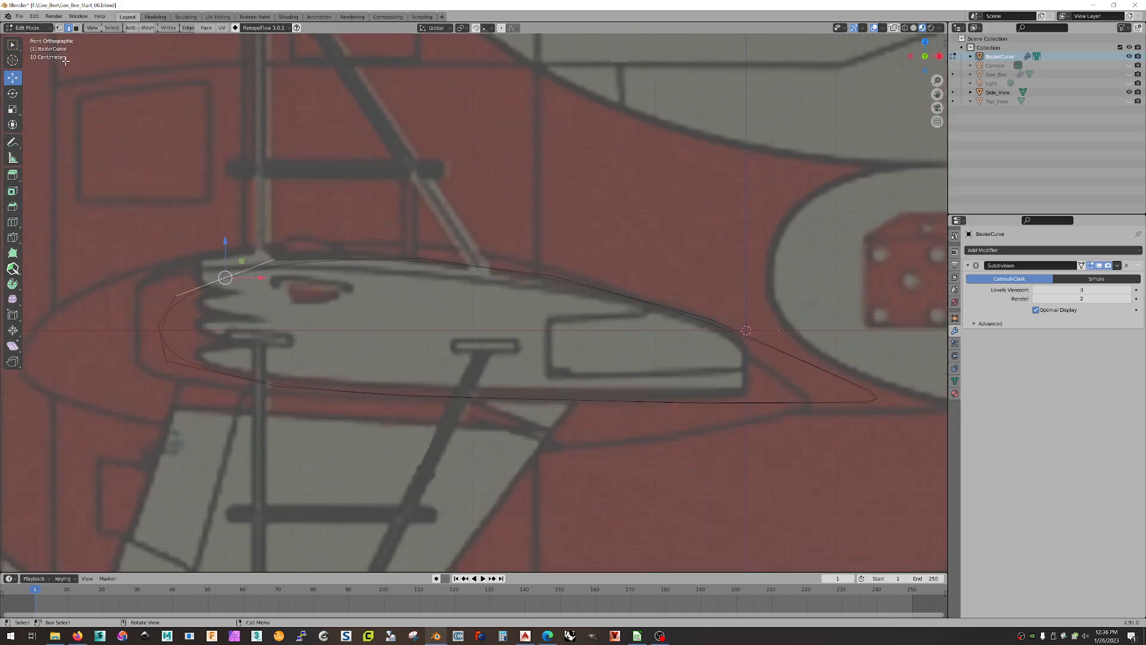
key(Tab)
scroll(480, 344, down, 2)
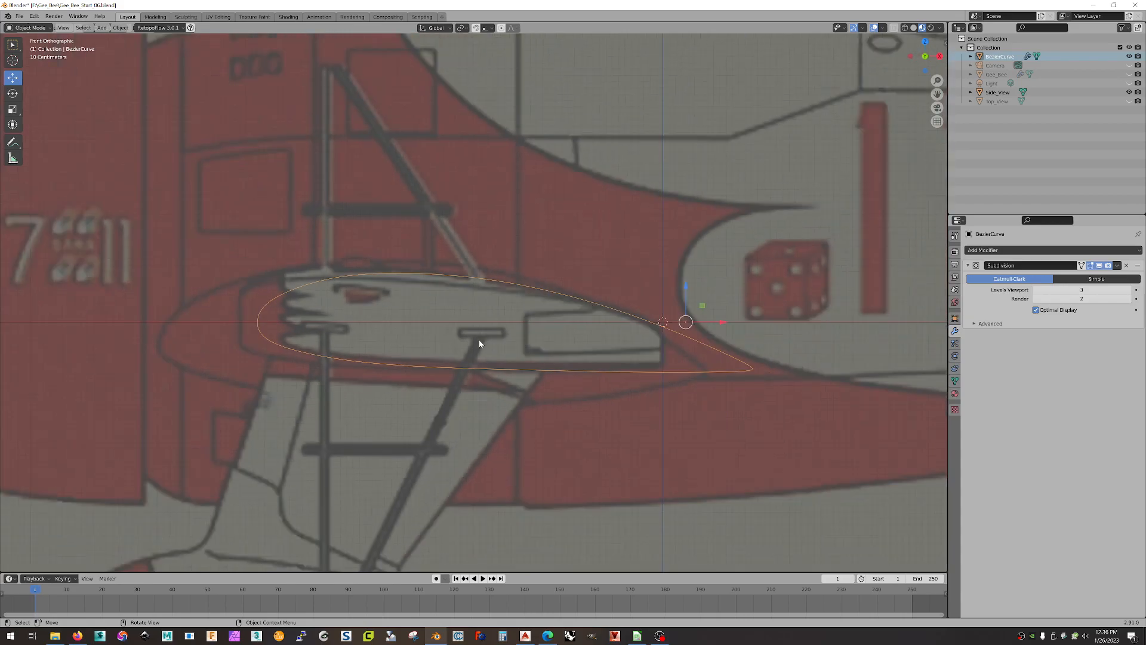
mouse_move(484, 335)
middle_down()
mouse_move(443, 321)
mouse_move(465, 328)
middle_up()
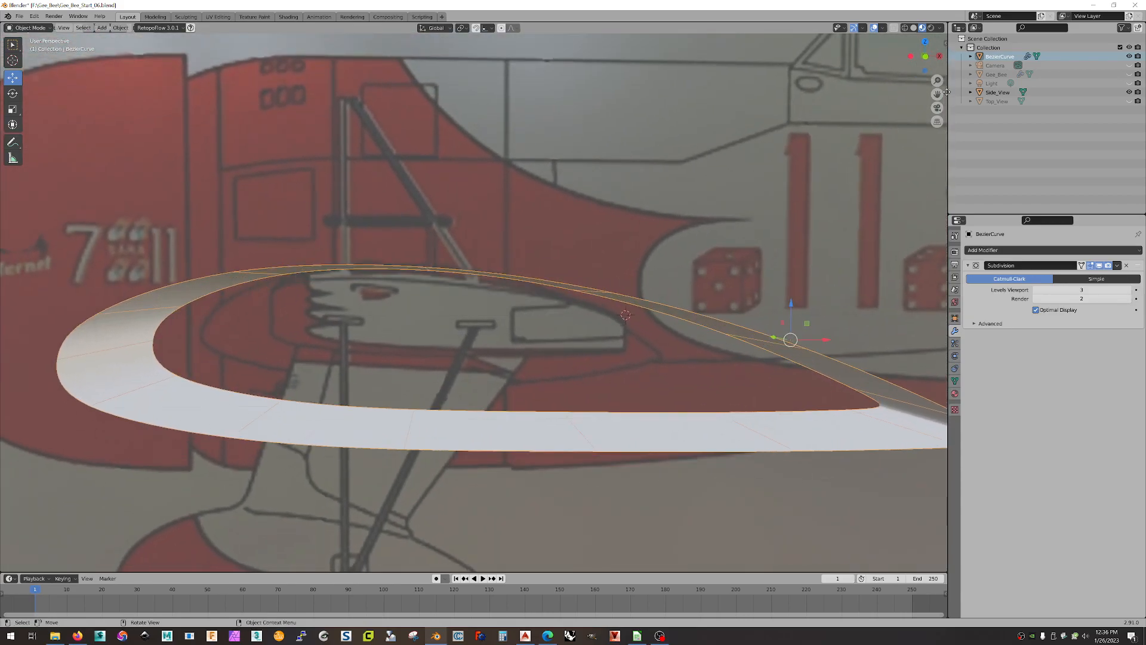
click(925, 57)
scroll(517, 345, up, 2)
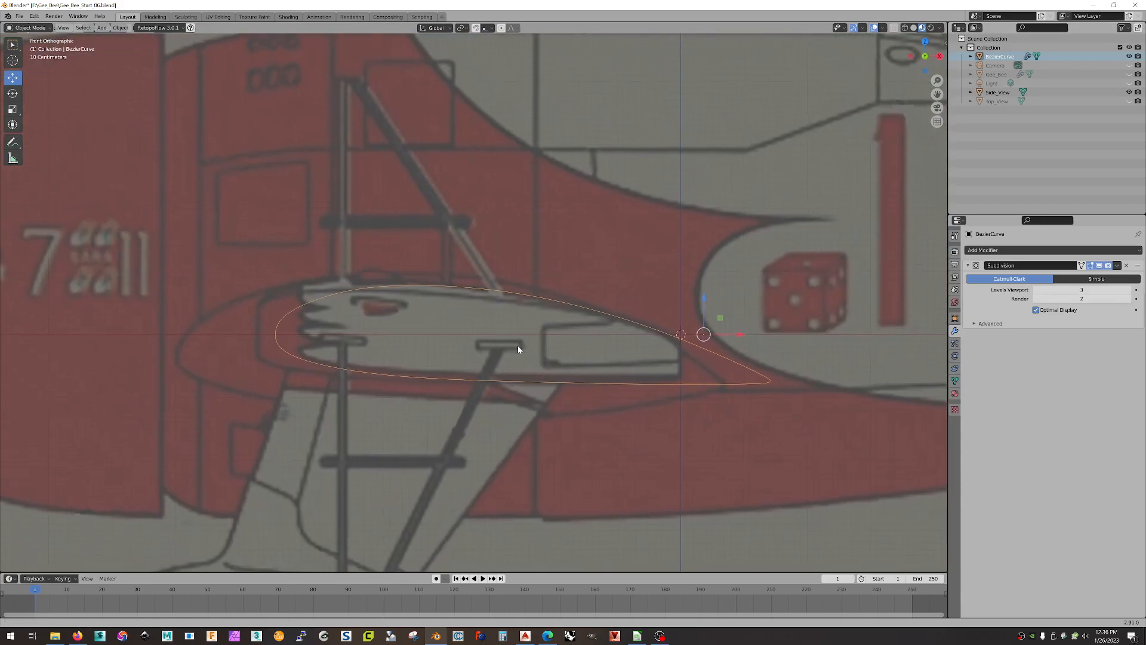
drag(733, 342, 716, 344)
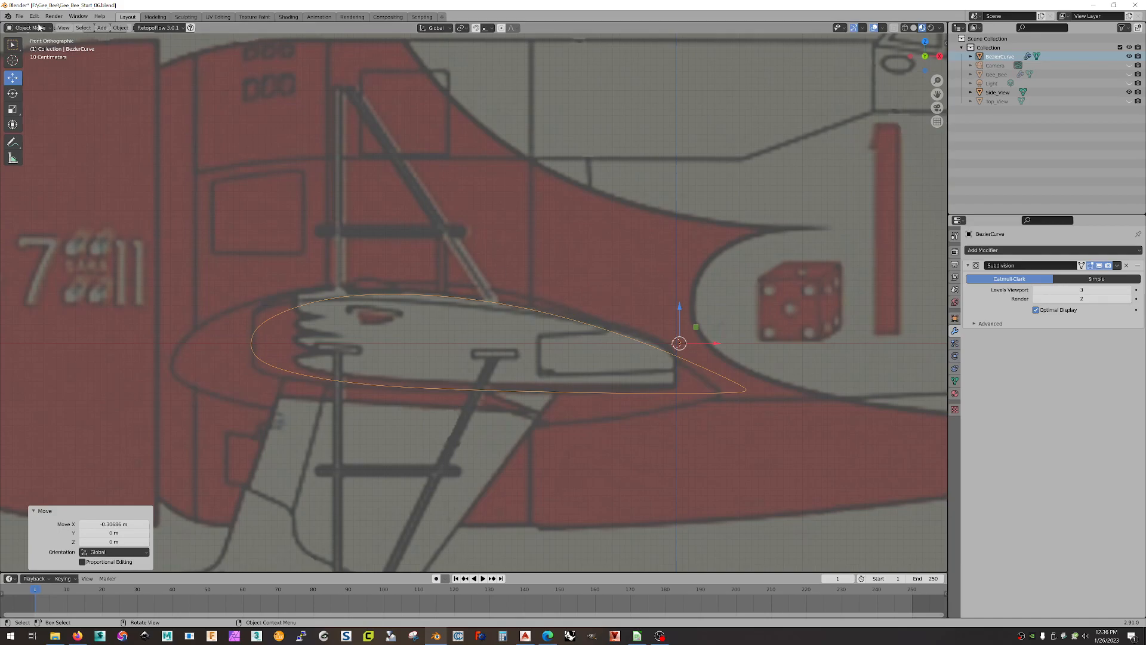
Step: Scale the wing section to 0.941 along X, and move it about -0.41 m and a further -0.05 m along X
click(12, 109)
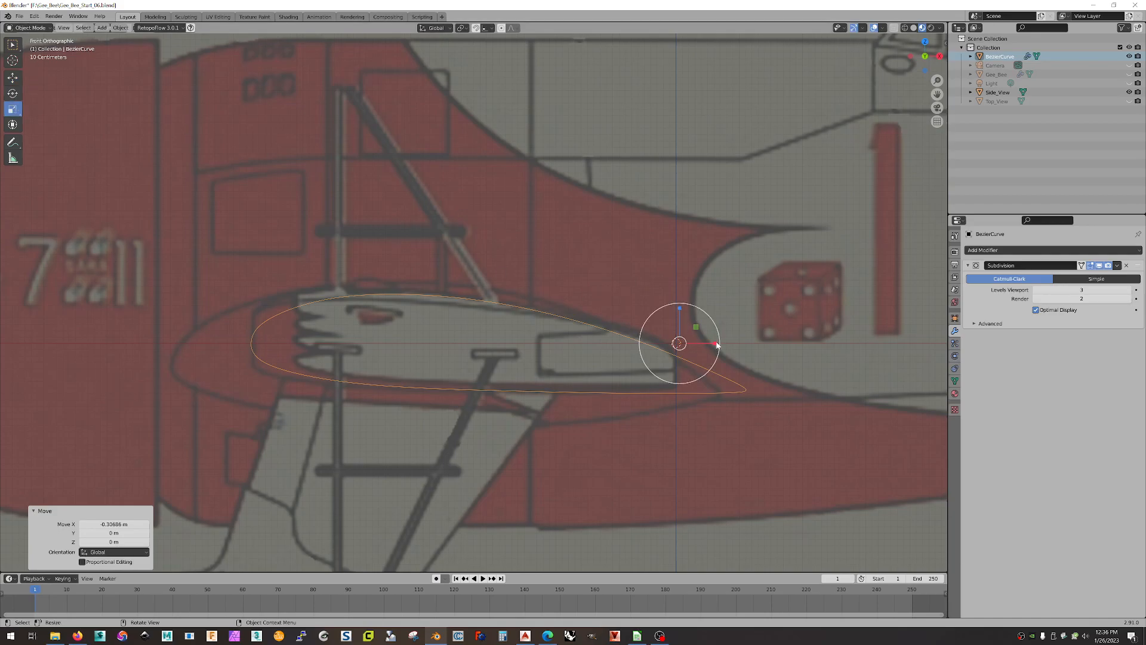
drag(717, 344, 714, 342)
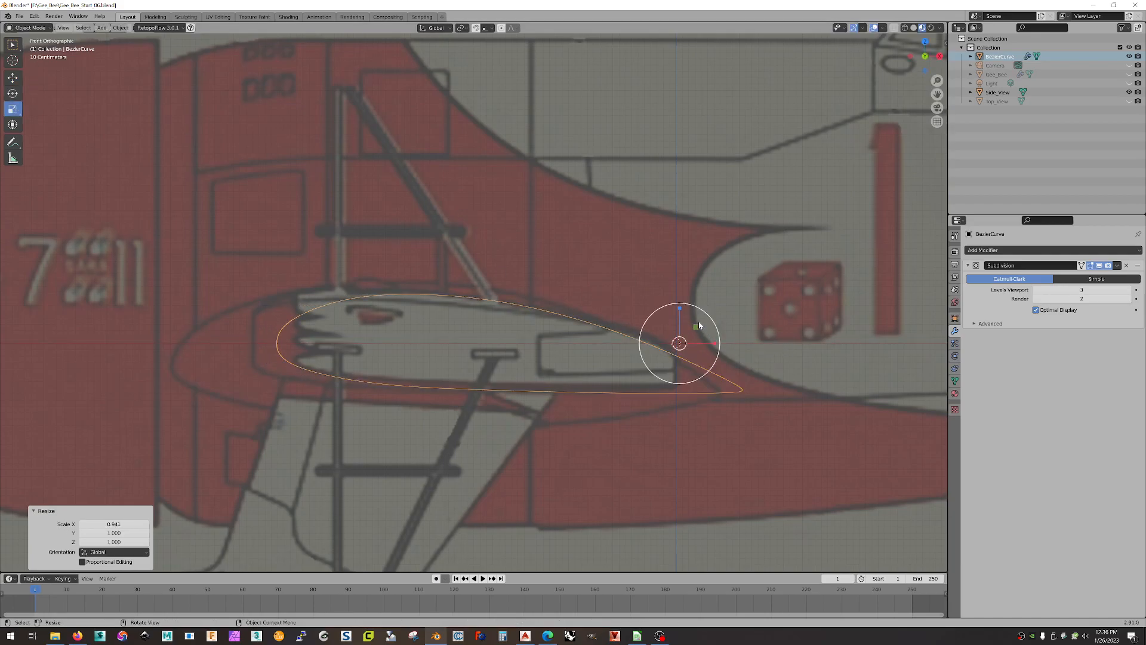
click(12, 78)
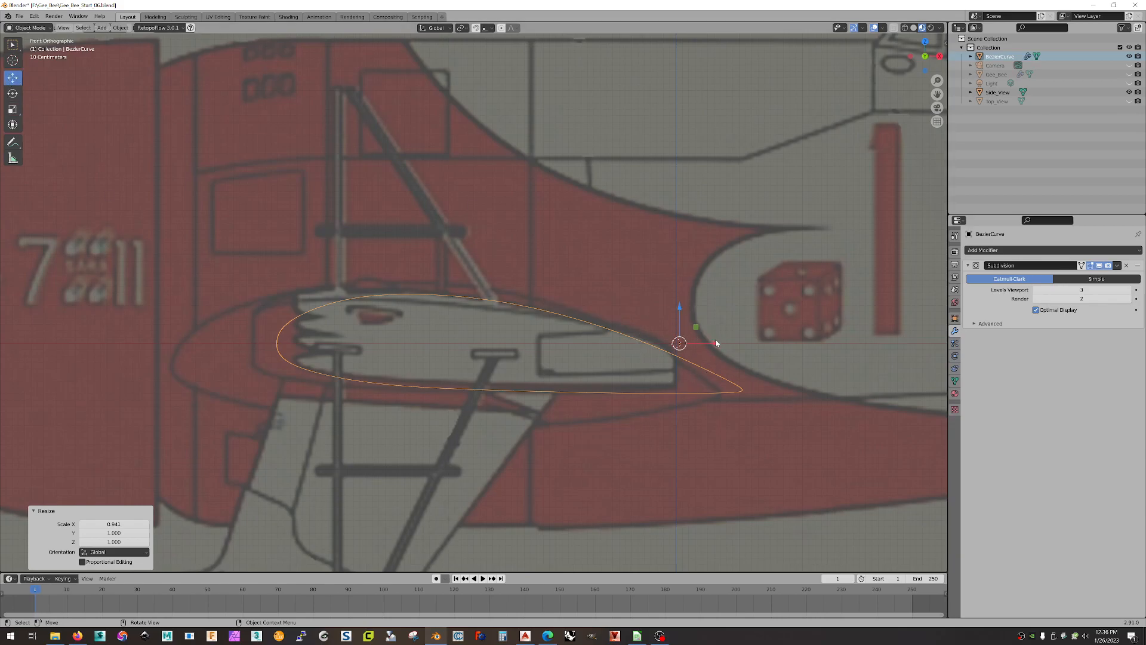
drag(715, 342, 687, 341)
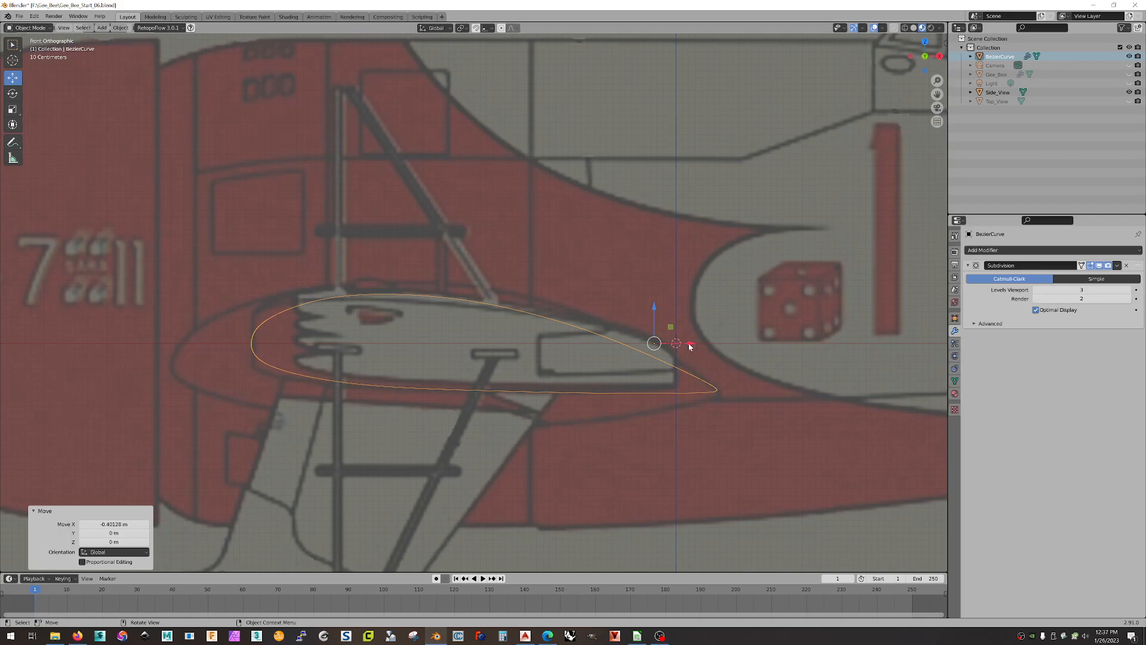
key(g)
key(x)
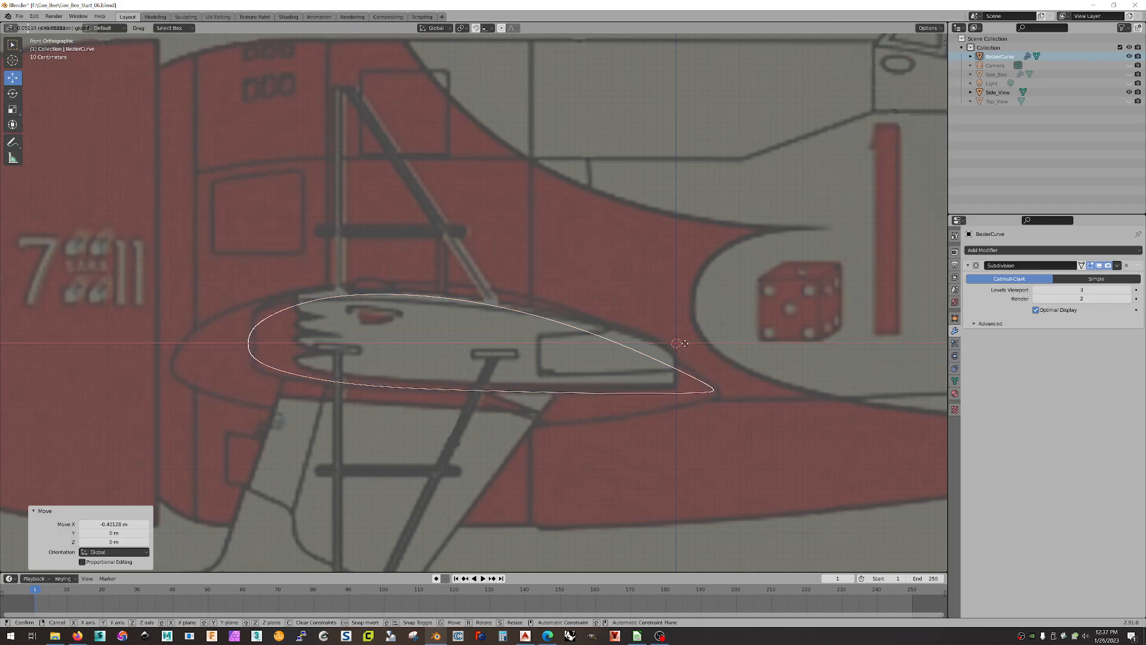
click(685, 344)
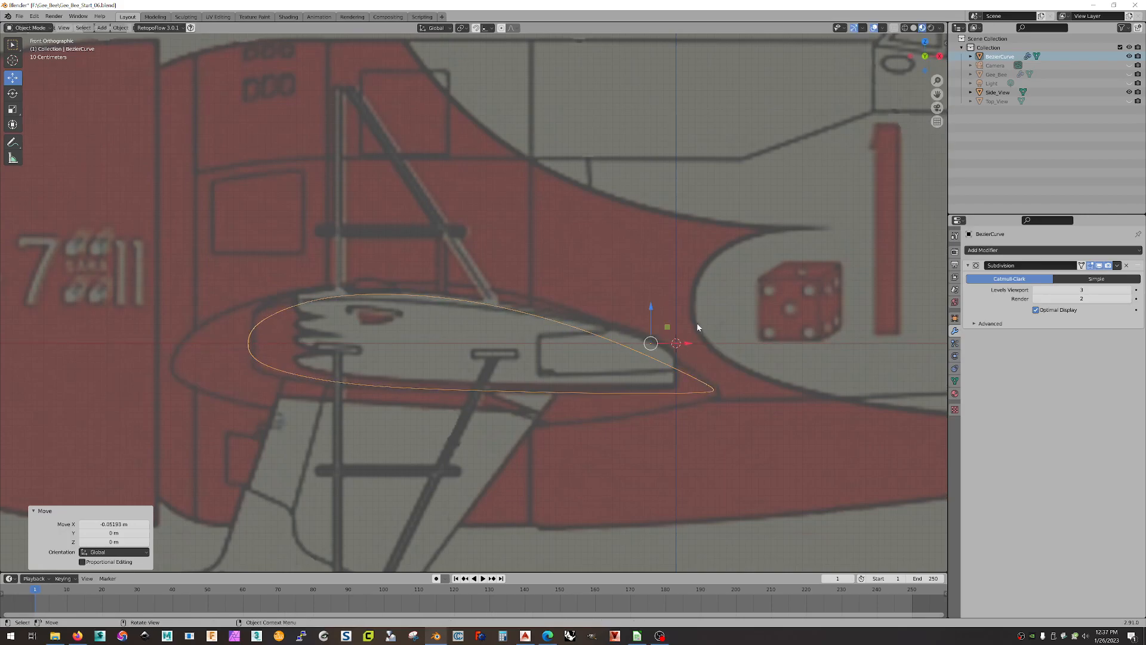
Step: Rotate the wing section about -1.47° around Y and raise it about 0.12 m along Z to match the blueprint
click(12, 93)
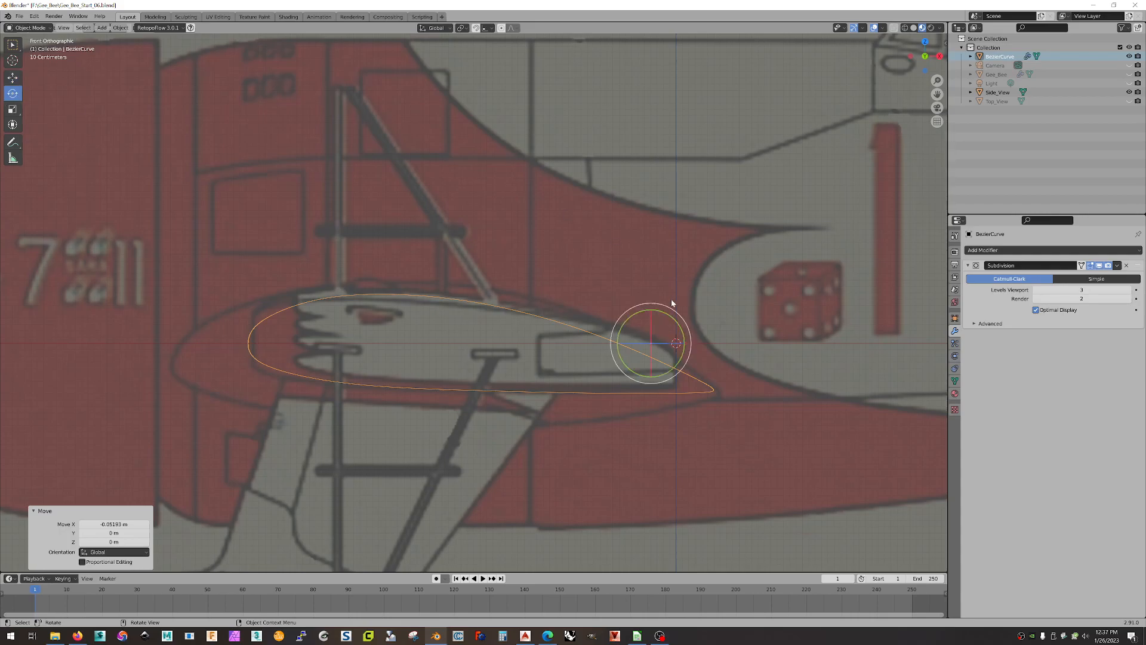
drag(669, 318, 668, 318)
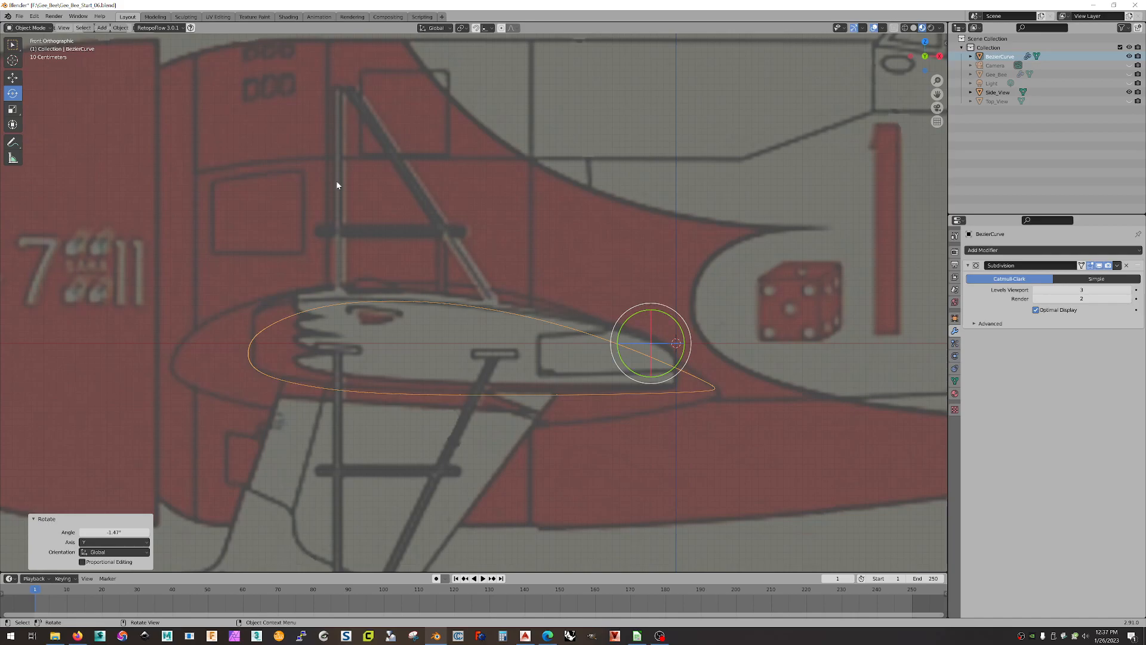
click(13, 78)
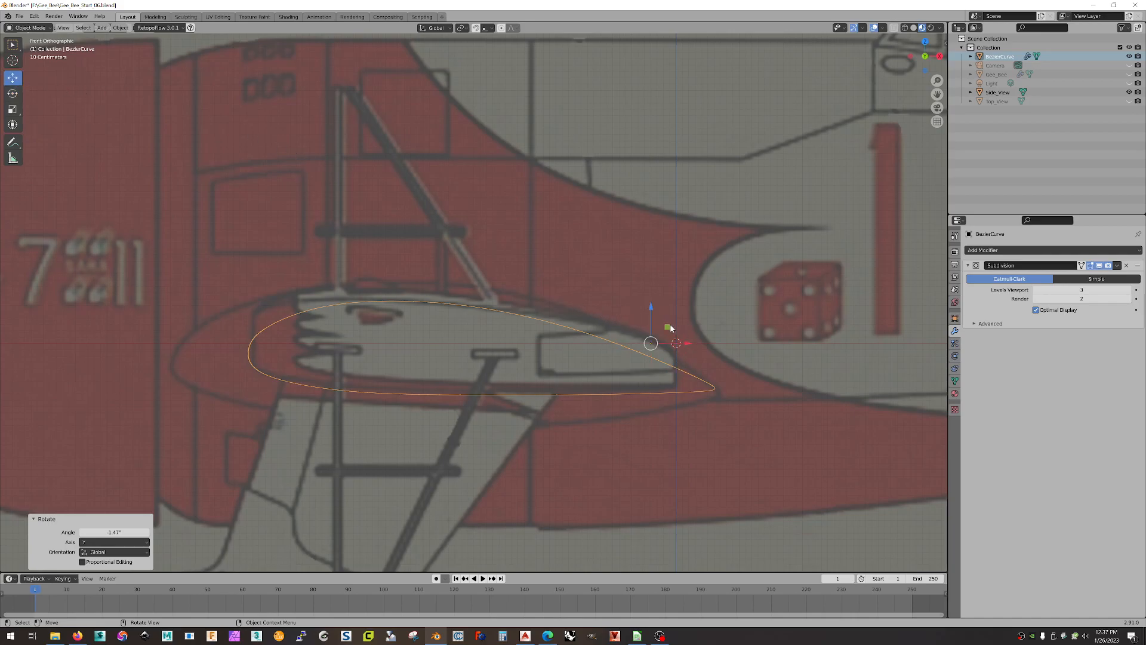
drag(668, 325, 668, 316)
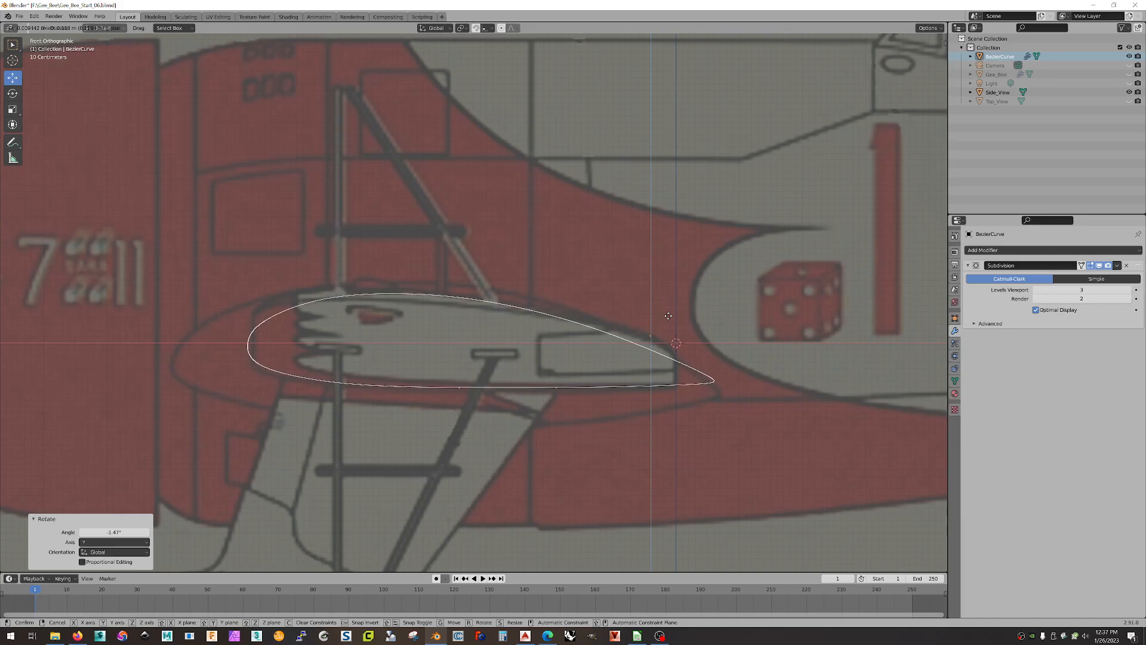
drag(668, 315, 669, 320)
Step: Set the wing section's subdivision viewport level to 0 and show the Gee_Bee fuselage again
middle_drag(590, 264, 1058, 325)
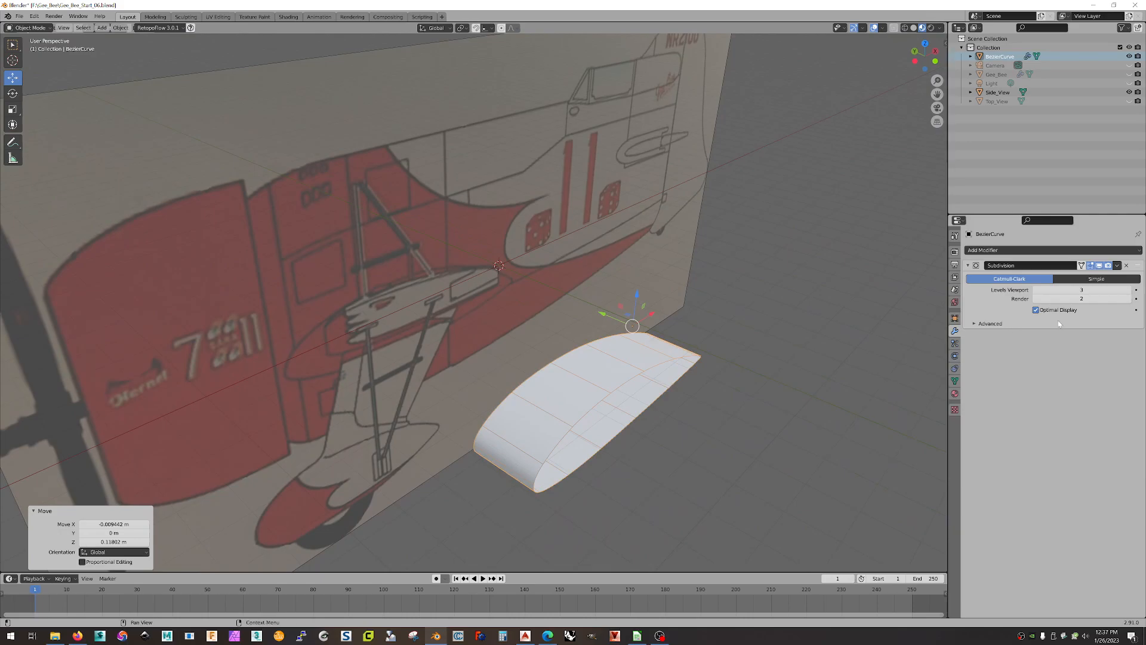
click(1037, 291)
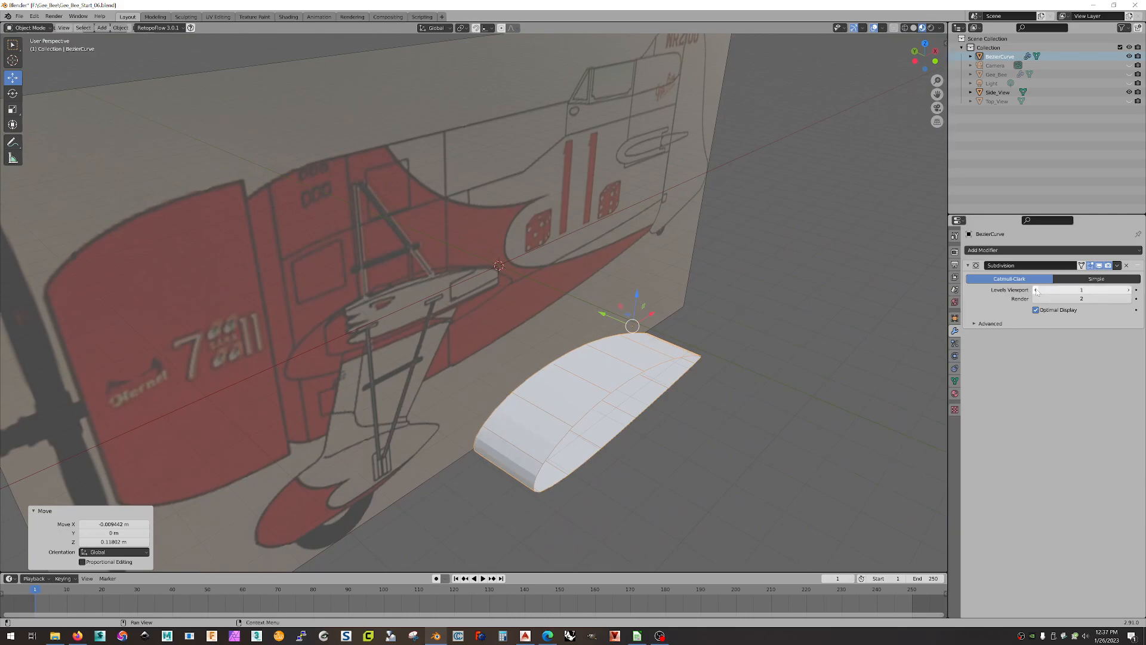
middle_drag(837, 360, 841, 409)
click(1037, 289)
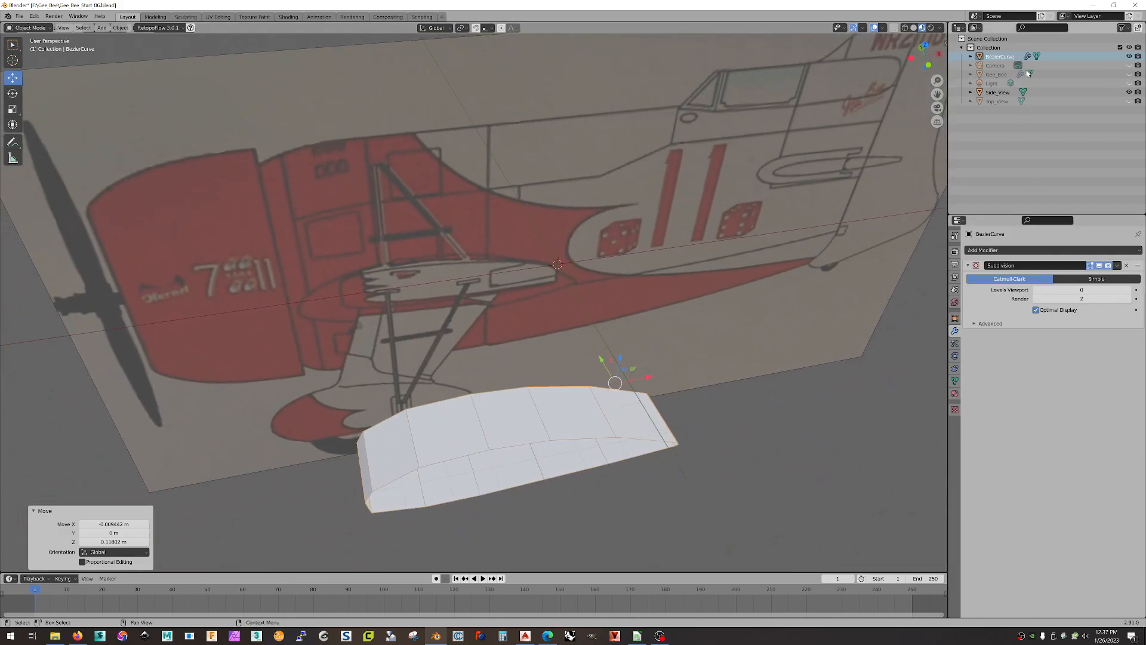
click(1129, 75)
middle_drag(723, 365, 704, 335)
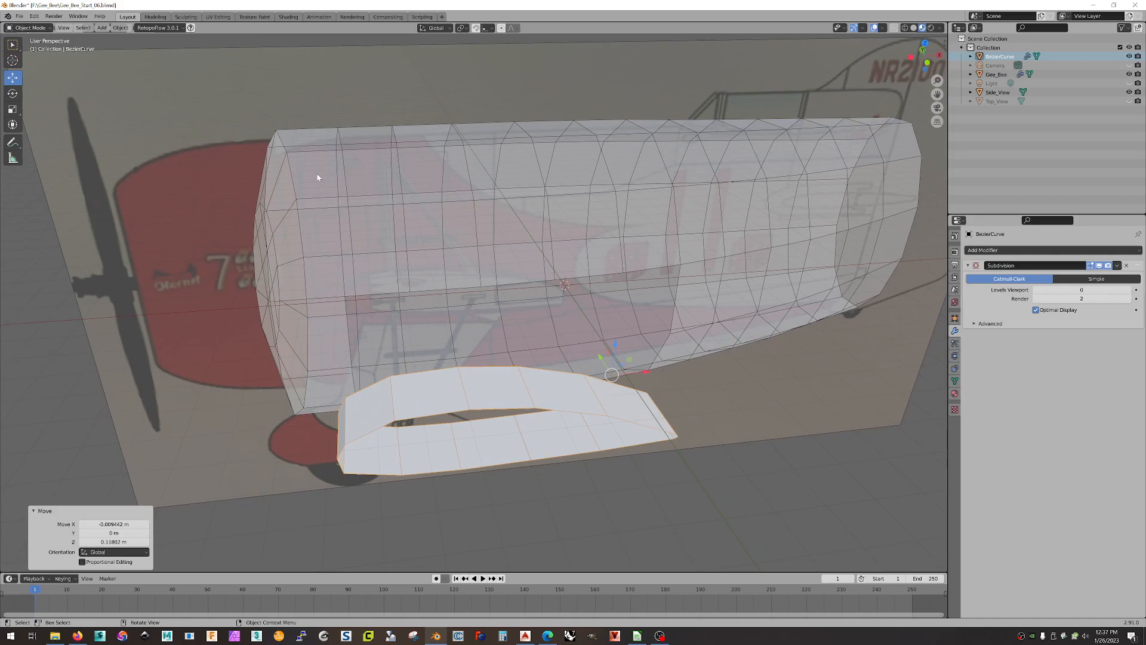
middle_drag(360, 290, 337, 292)
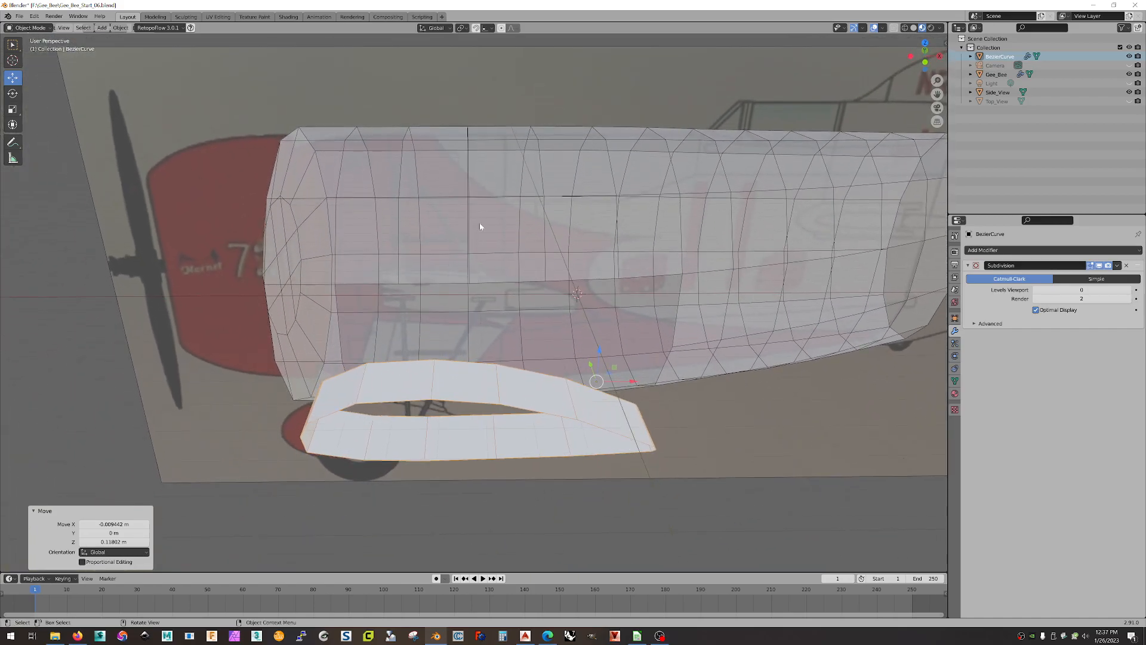
Step: Select the Gee_Bee fuselage and the wing section with the wing active, and join them into one object
click(601, 226)
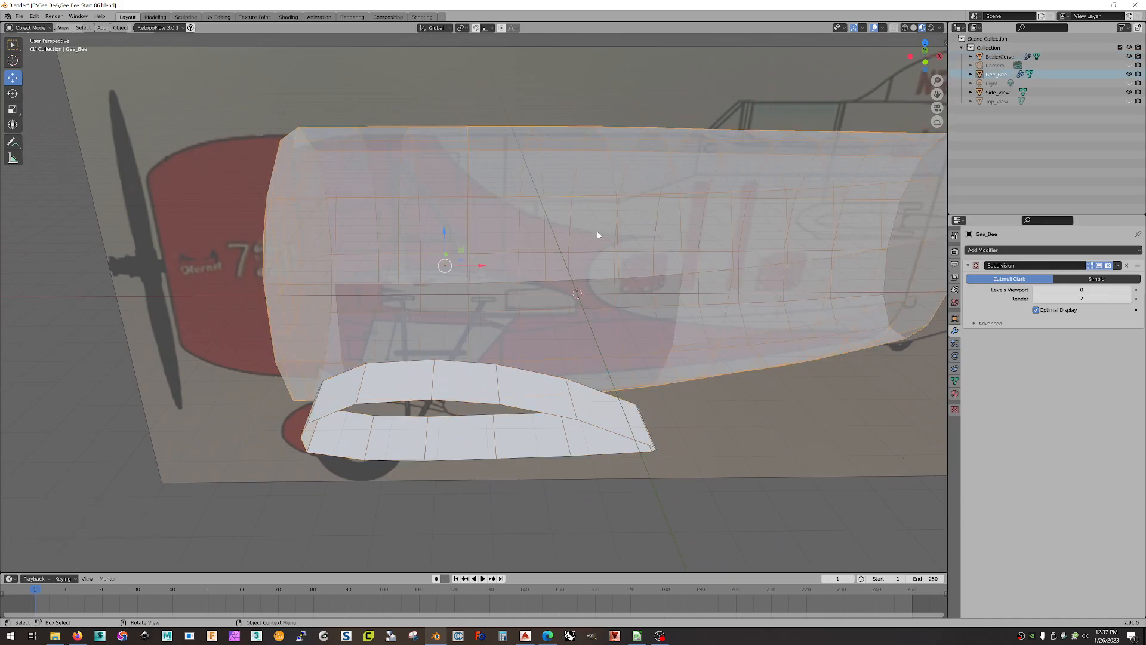
shift+click(601, 409)
middle_drag(601, 406, 641, 320)
right_click(591, 270)
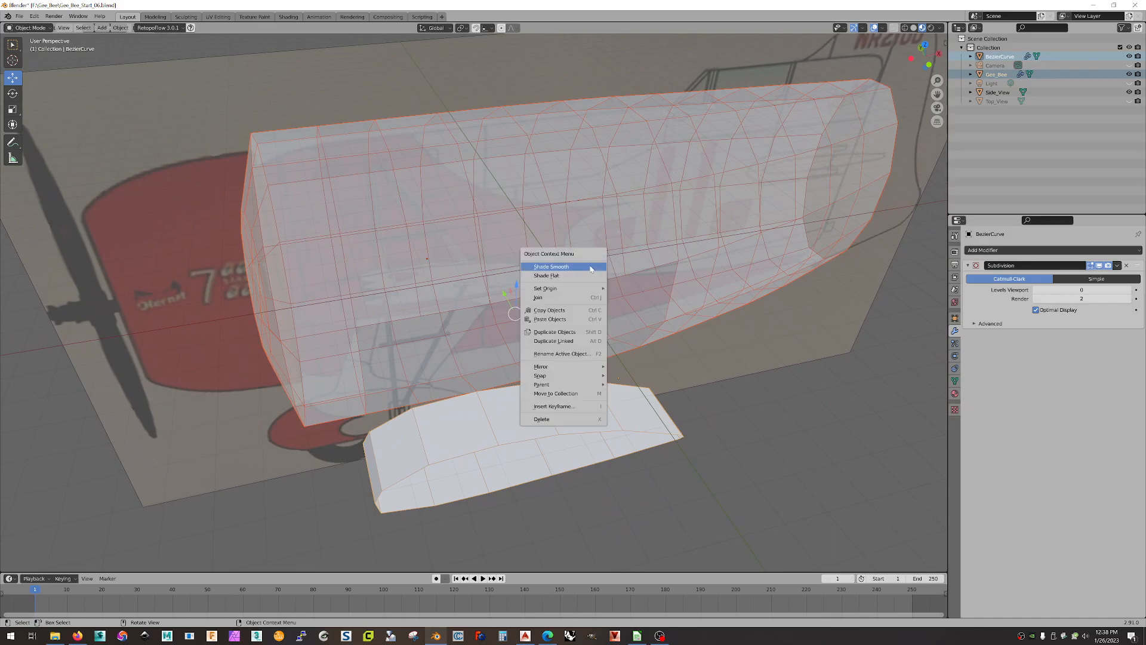
click(563, 297)
middle_drag(738, 441, 713, 397)
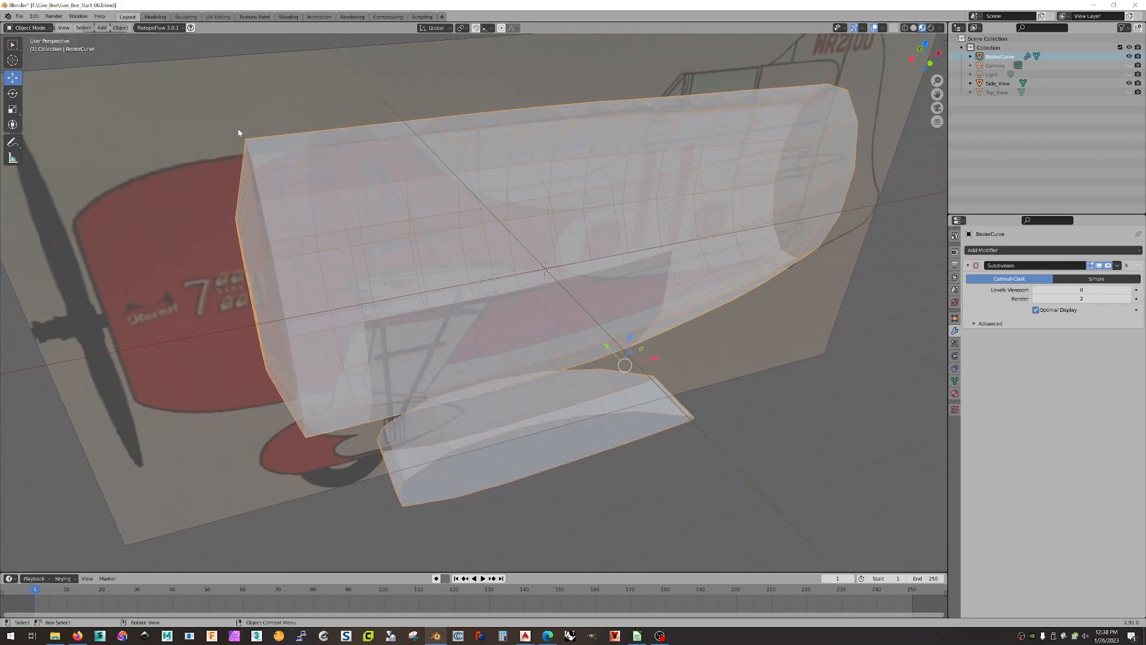
Step: In Edit Mode with vertex selection, select the wing's leading-edge vertices and move them backward along X
key(Tab)
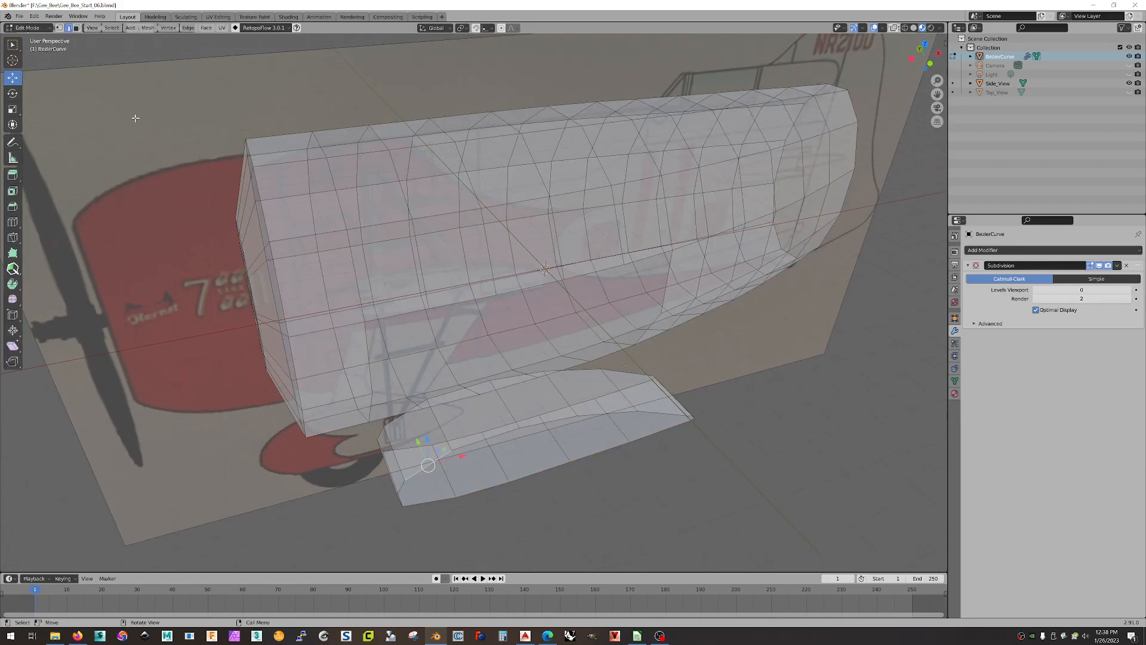
middle_drag(442, 474, 445, 500)
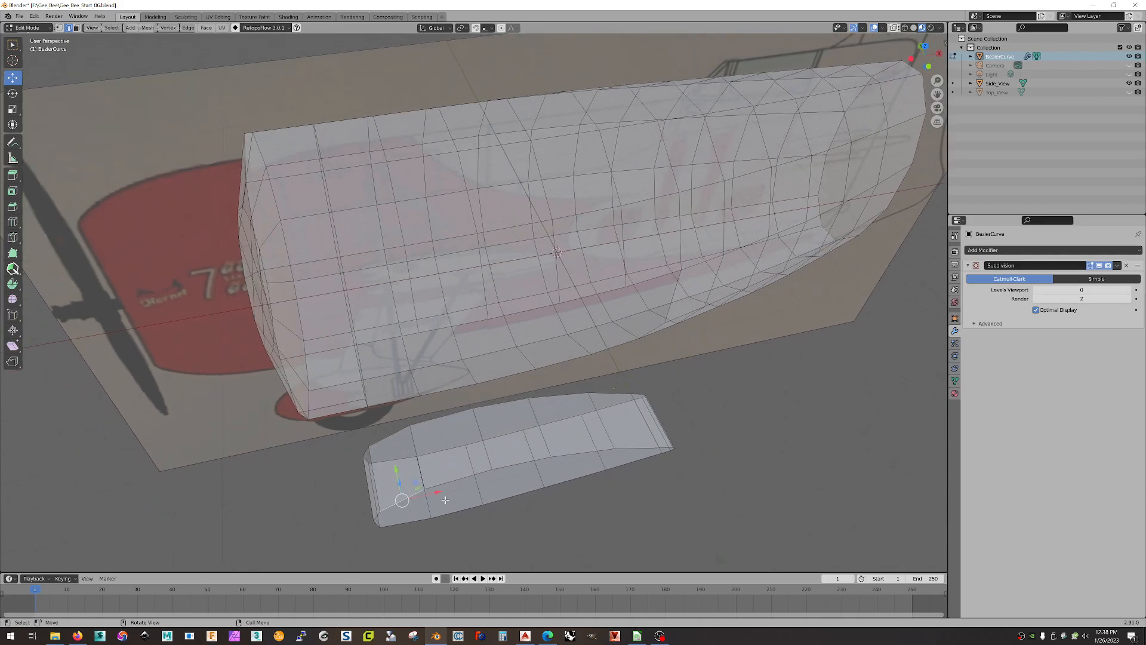
click(58, 29)
drag(339, 431, 393, 552)
key(g)
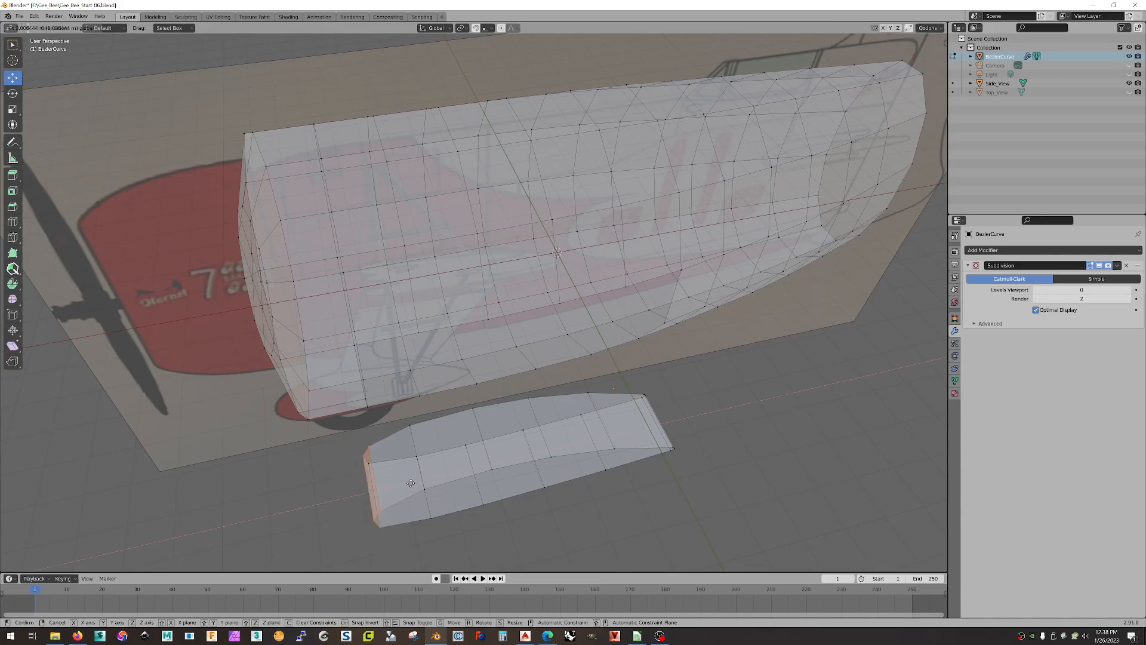
key(x)
click(424, 481)
Step: Extend the selection to the wing's second row of front vertices and move them all about 0.34 m along X
middle_drag(424, 482, 544, 496)
drag(692, 507, 592, 423)
middle_drag(593, 423, 461, 519)
shift+drag(394, 421, 426, 527)
middle_drag(449, 522, 452, 491)
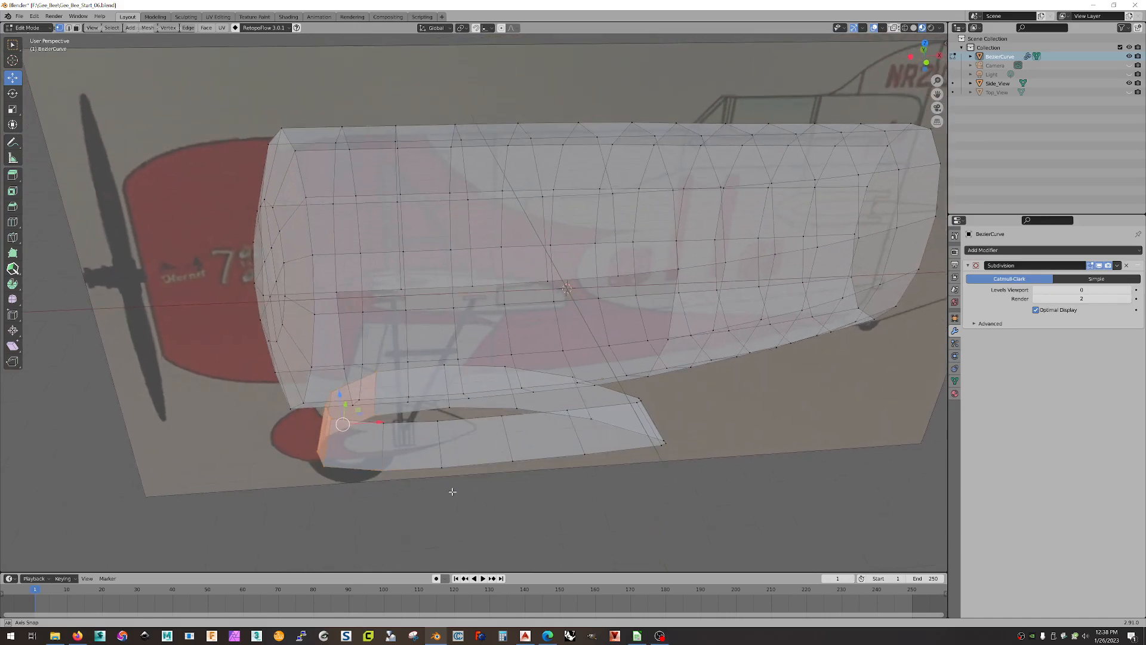
shift+click(386, 420)
drag(386, 420, 400, 422)
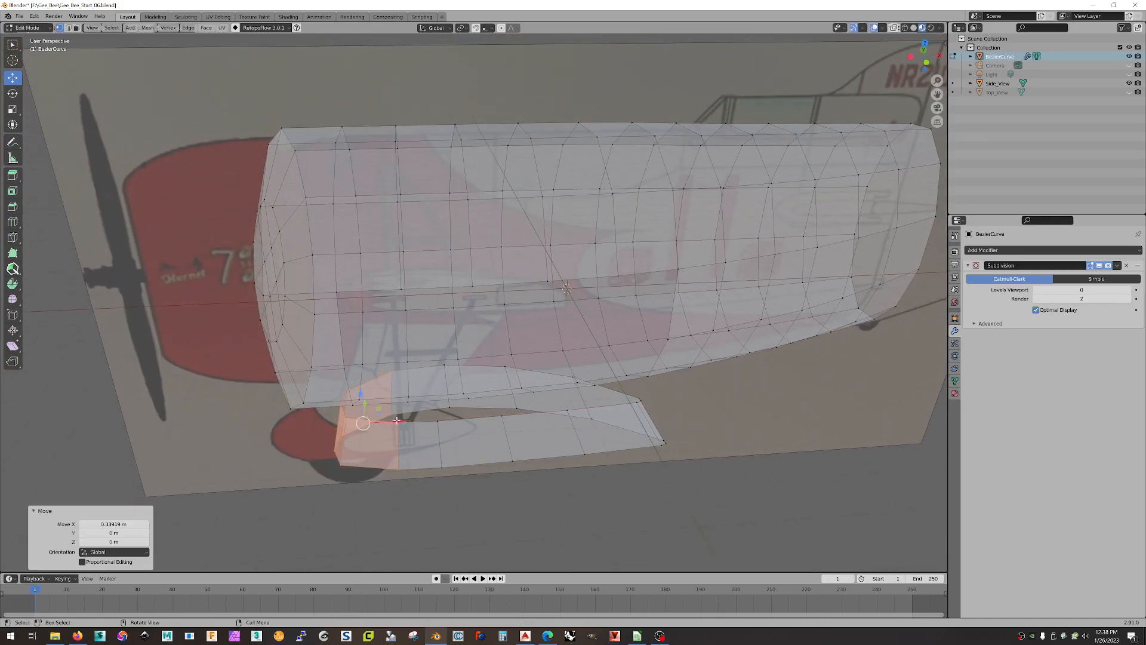
Step: Move the lower front fuselage vertex beside the wing root forward along negative X, ending with a further shift of about -0.15 m
click(344, 369)
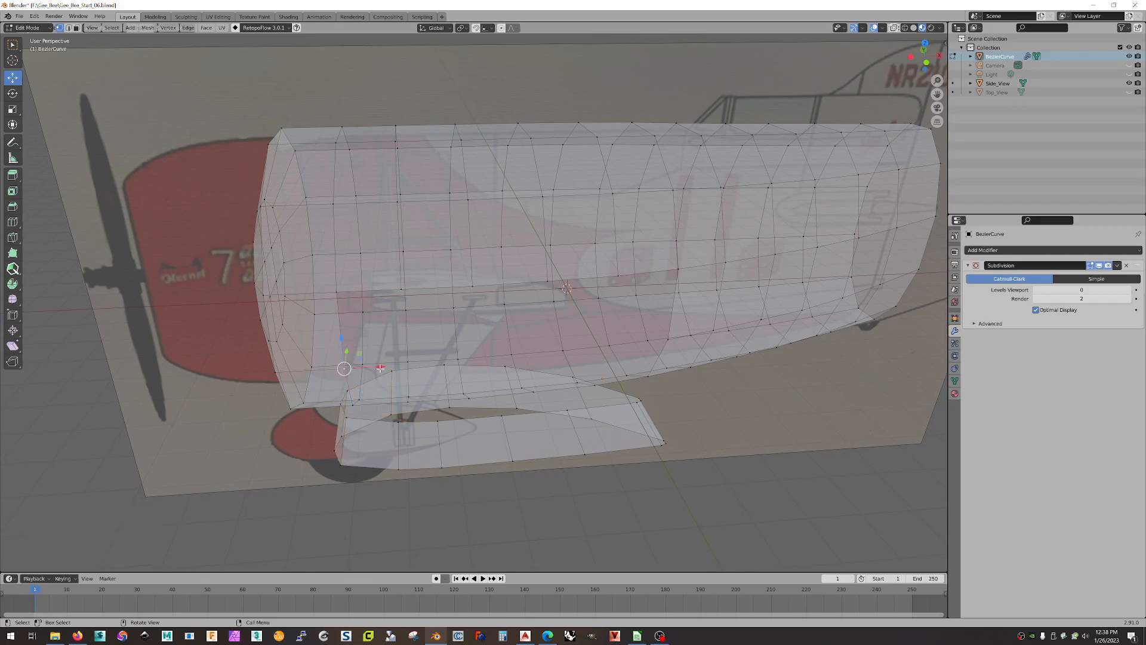
drag(380, 368, 367, 368)
middle_drag(367, 368, 433, 319)
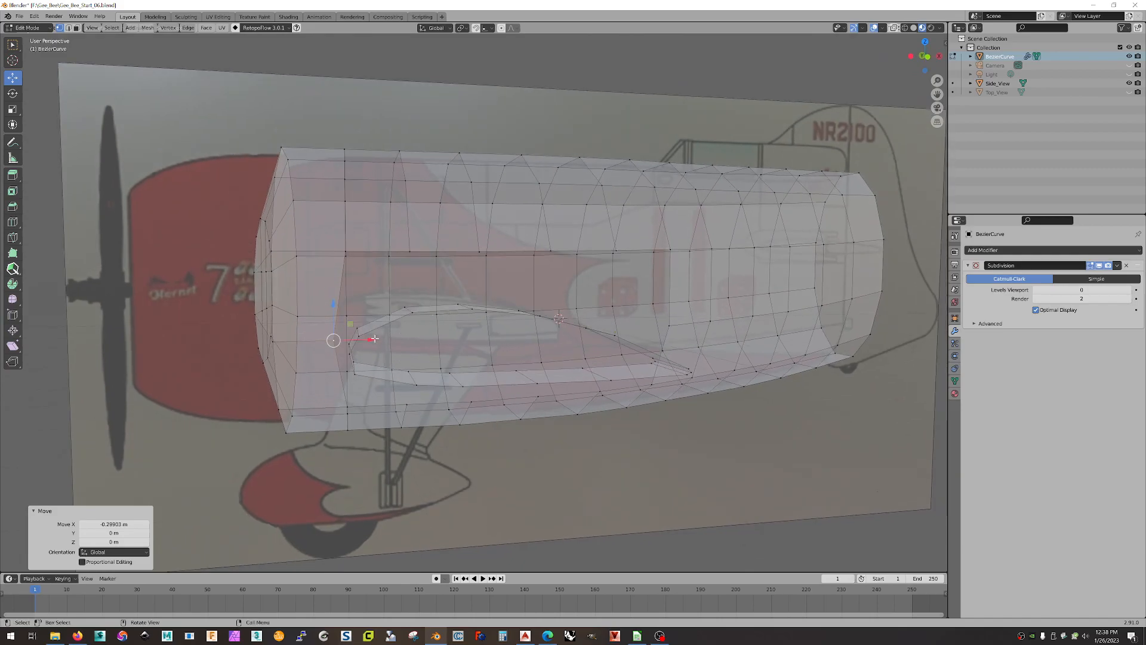
drag(375, 338, 364, 341)
Step: With edge selection active, bridge a middle upper edge of the wing root to the matching upper edge of the fuselage opening
middle_drag(363, 341, 559, 344)
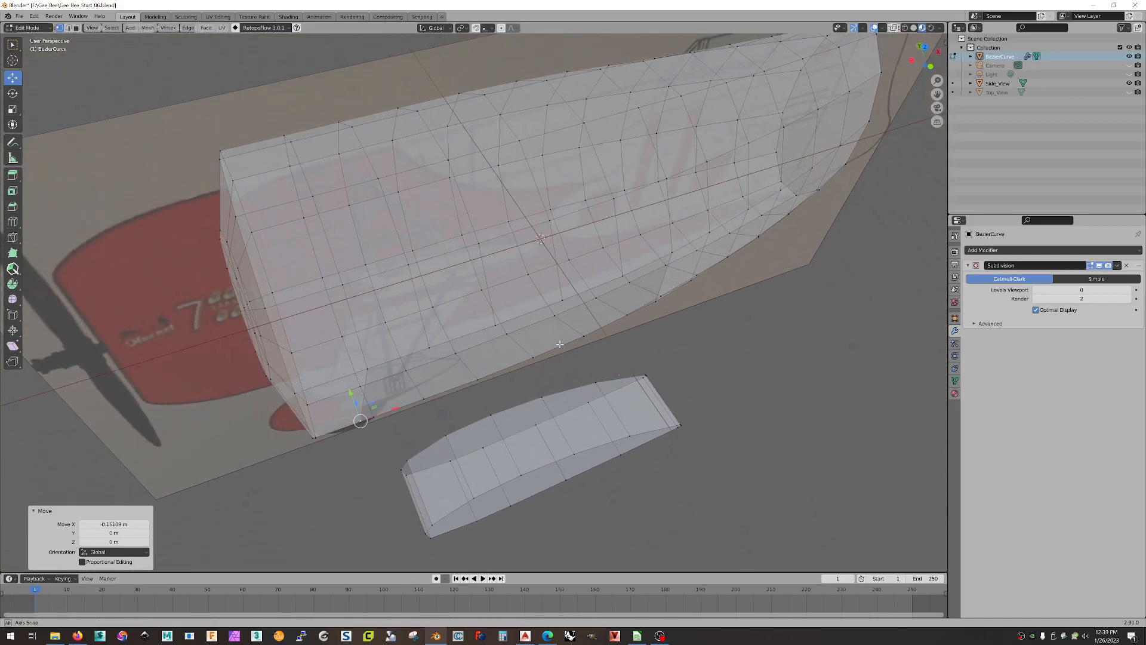
click(756, 398)
middle_drag(755, 399, 711, 434)
click(68, 28)
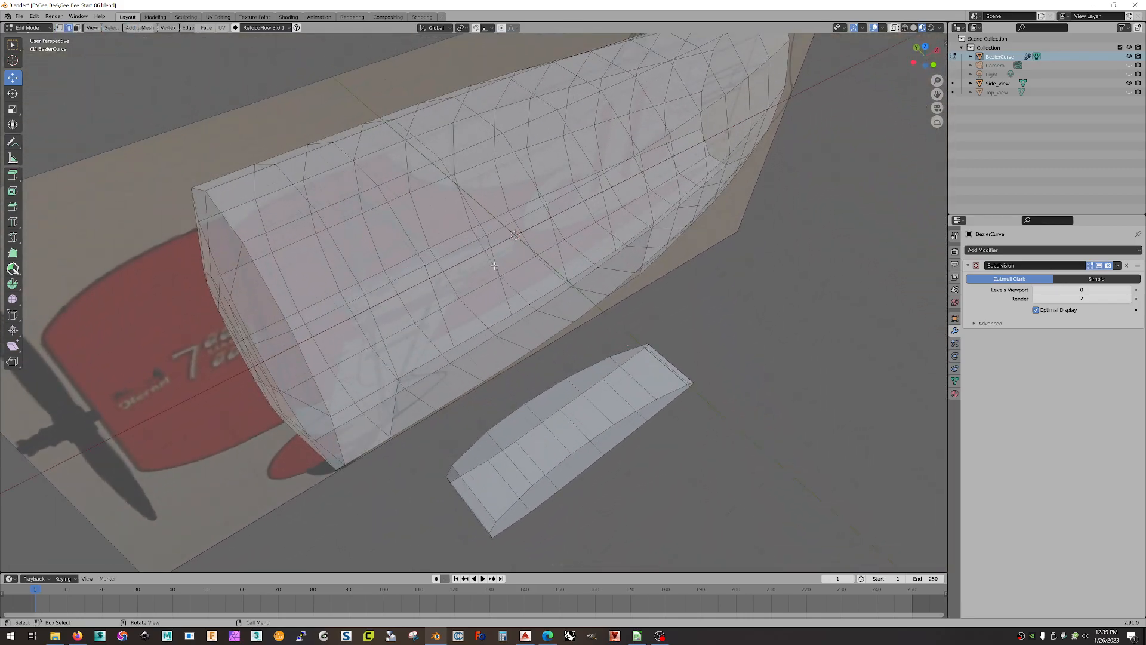
click(564, 380)
middle_drag(564, 379, 436, 393)
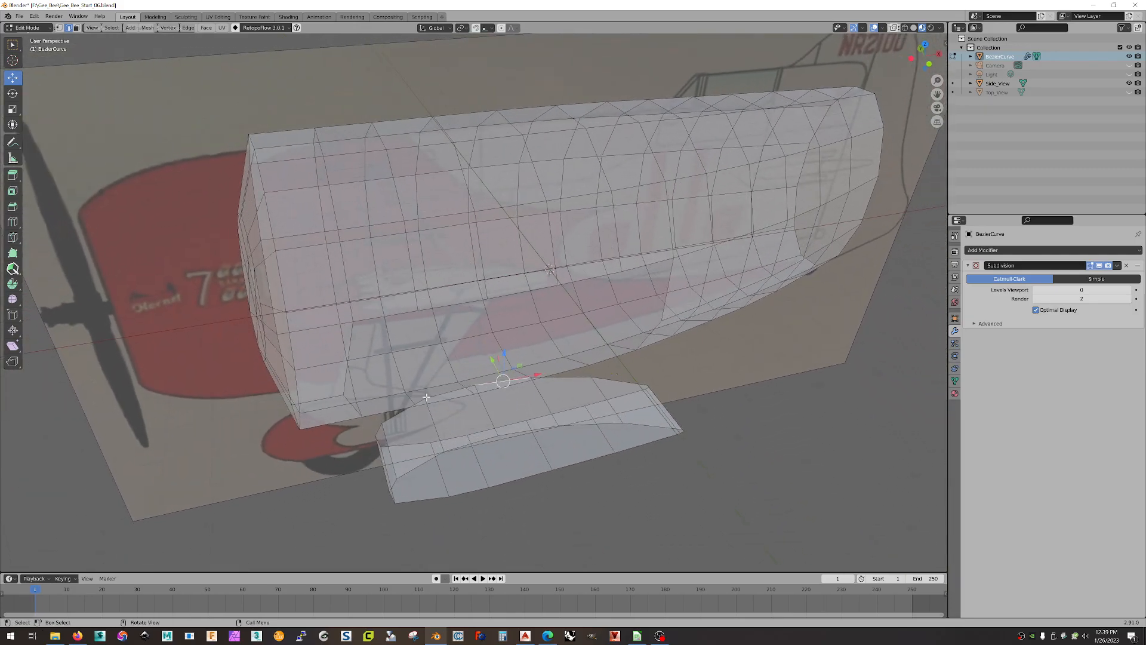
middle_drag(502, 313, 355, 241)
click(471, 257)
middle_drag(471, 256, 554, 312)
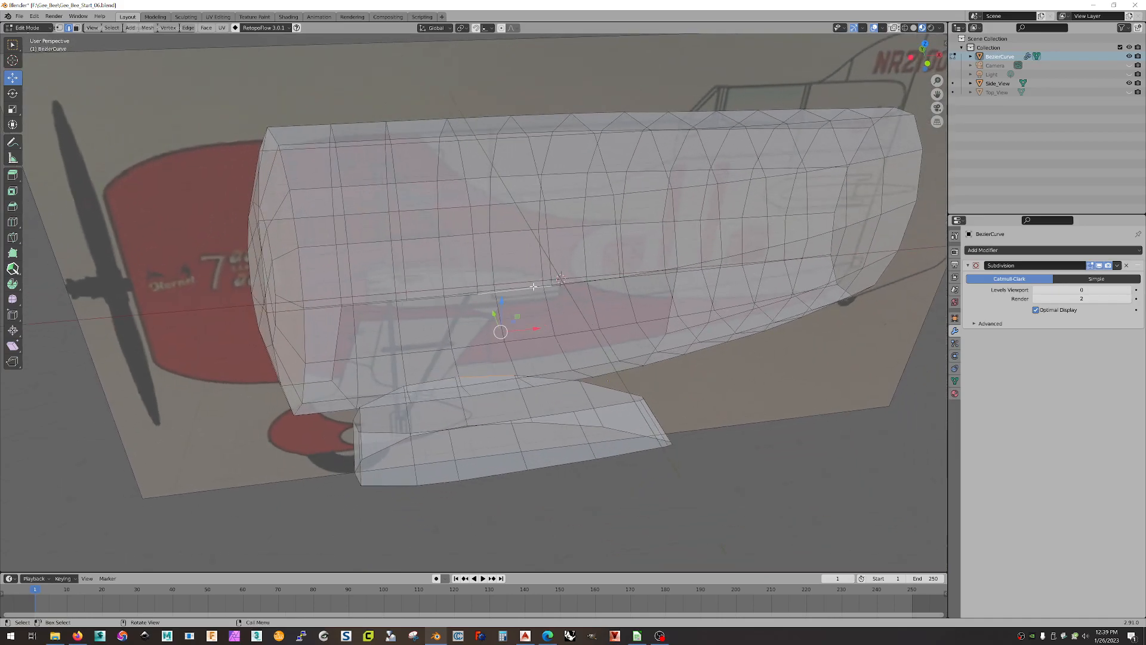
right_click(533, 288)
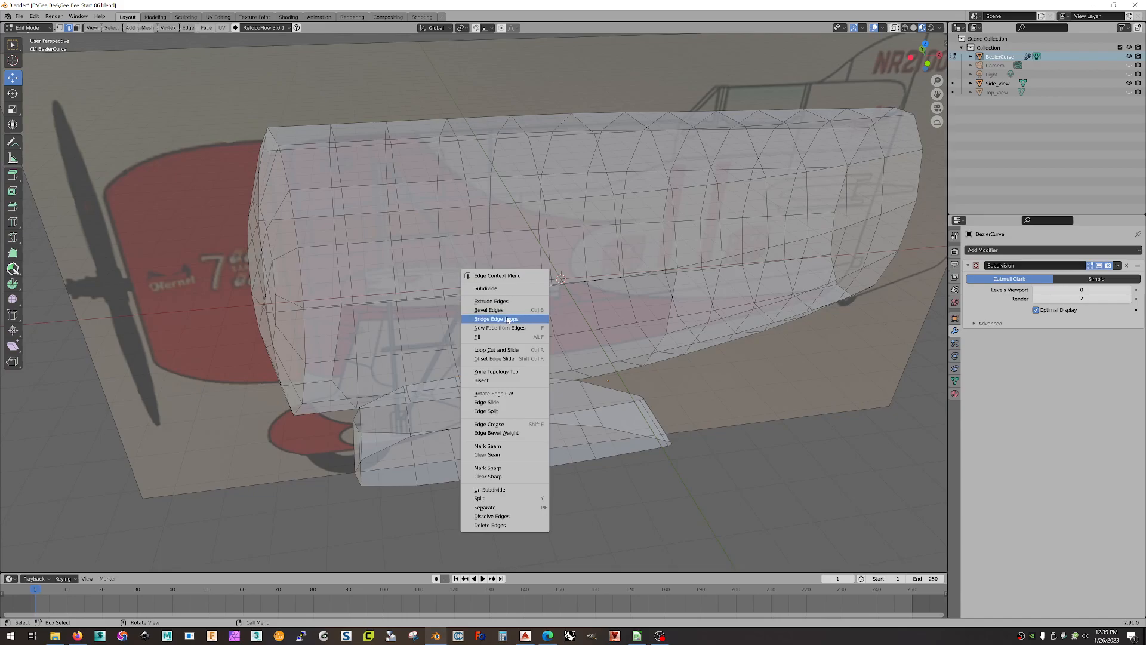
click(526, 319)
middle_drag(548, 309, 561, 293)
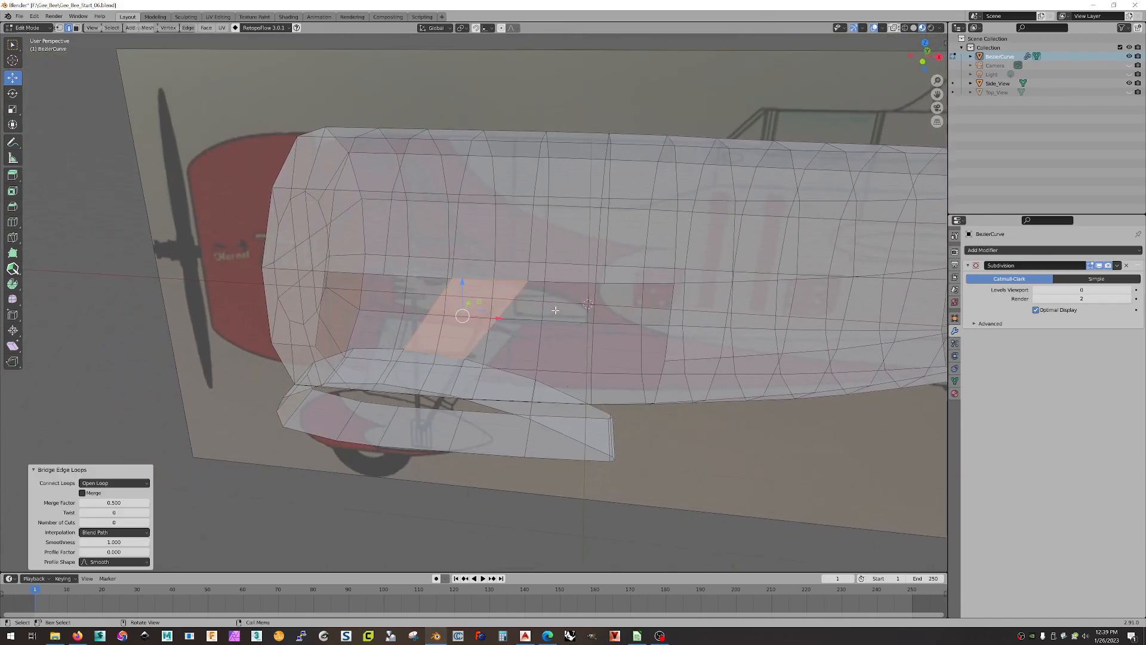
Step: Bridge the next two upper edge pairs between the fuselage opening and wing root, working back toward the trailing edge
click(566, 281)
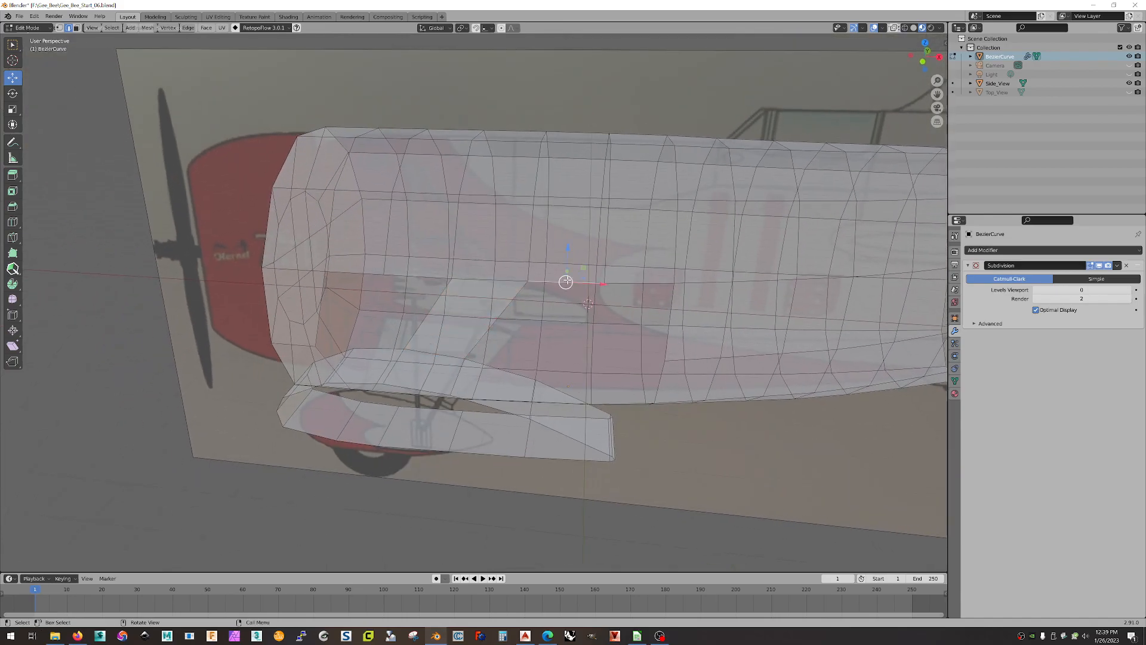
shift+click(519, 377)
right_click(521, 380)
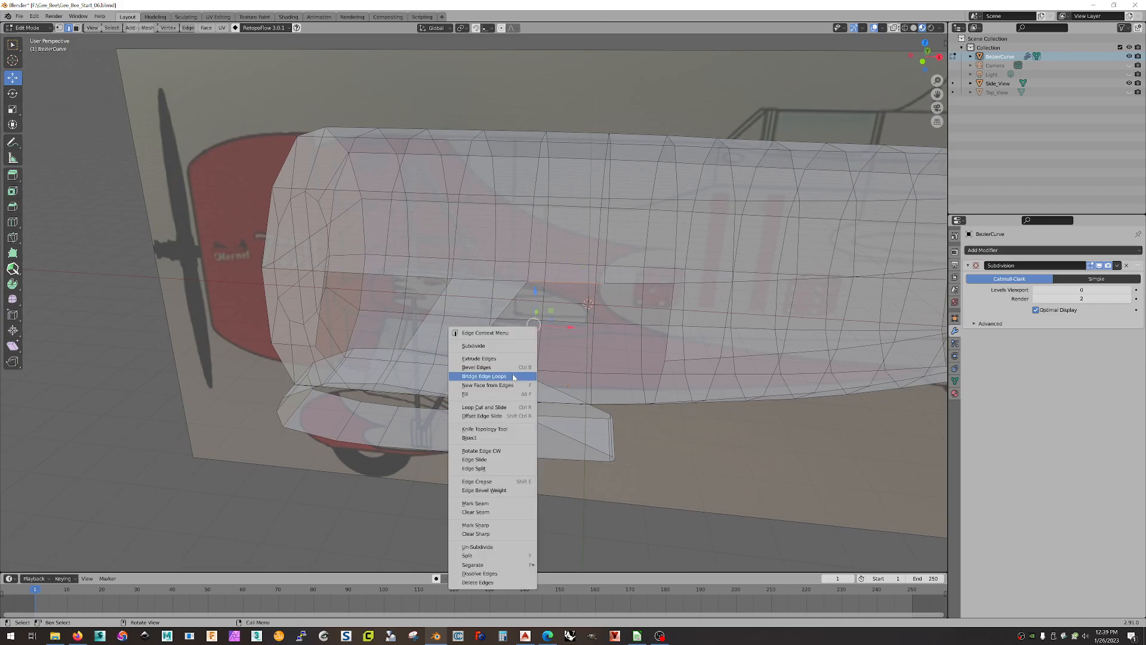
click(515, 378)
click(658, 282)
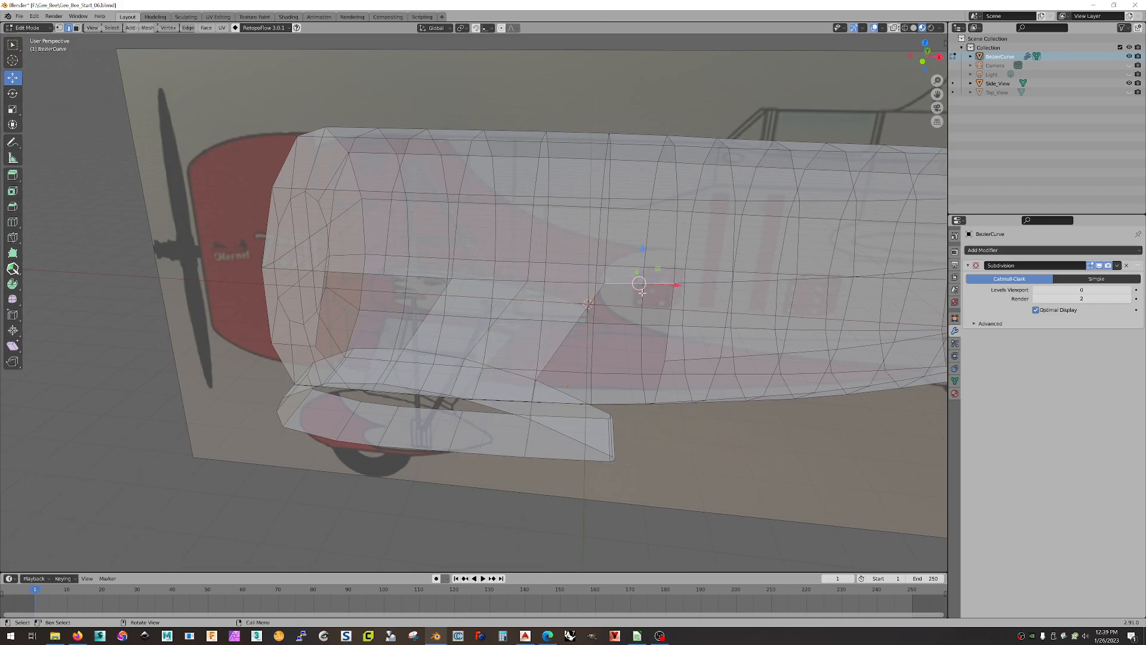
shift+click(564, 392)
right_click(565, 394)
click(554, 393)
mouse_move(555, 393)
middle_down()
mouse_move(681, 358)
mouse_move(625, 349)
mouse_move(567, 396)
middle_up()
Step: Bridge the upper and lower rear edges of the fuselage opening to the wing root's trailing edges
click(628, 349)
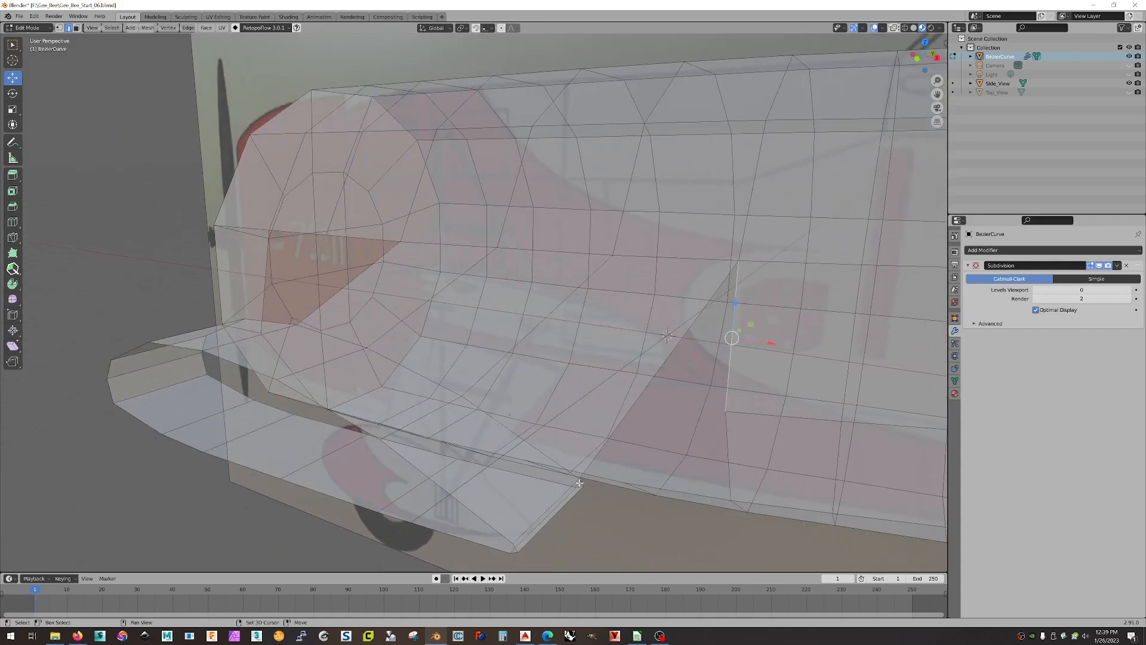
shift+click(582, 483)
right_click(581, 481)
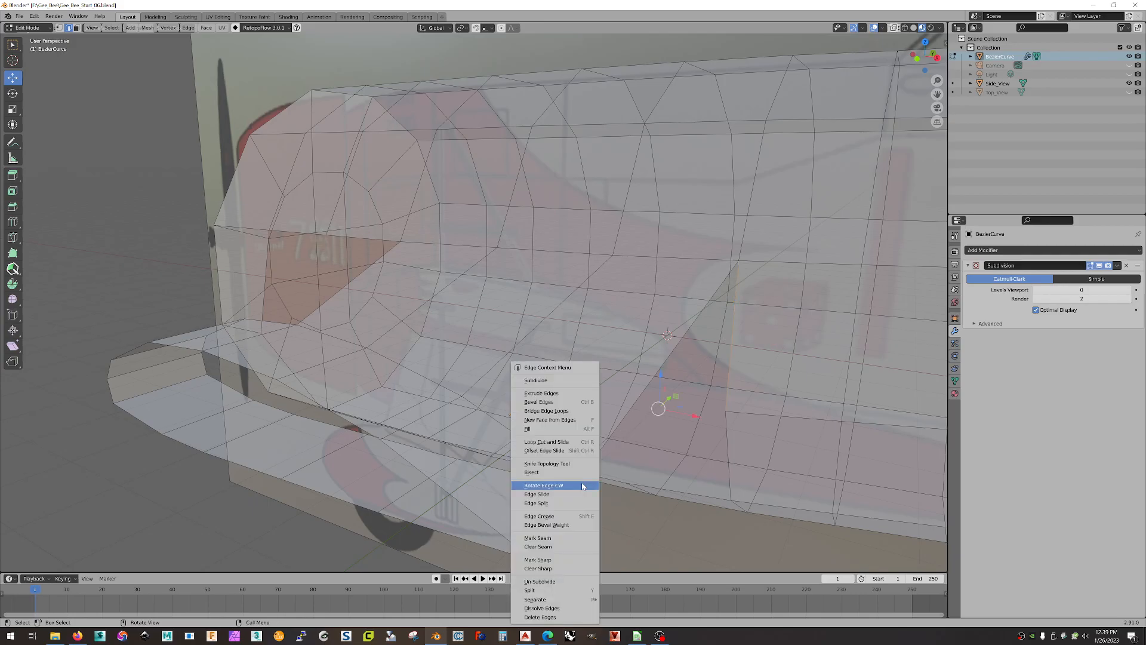
click(561, 413)
middle_drag(574, 412, 728, 411)
click(729, 394)
middle_drag(619, 400, 610, 376)
shift+click(560, 312)
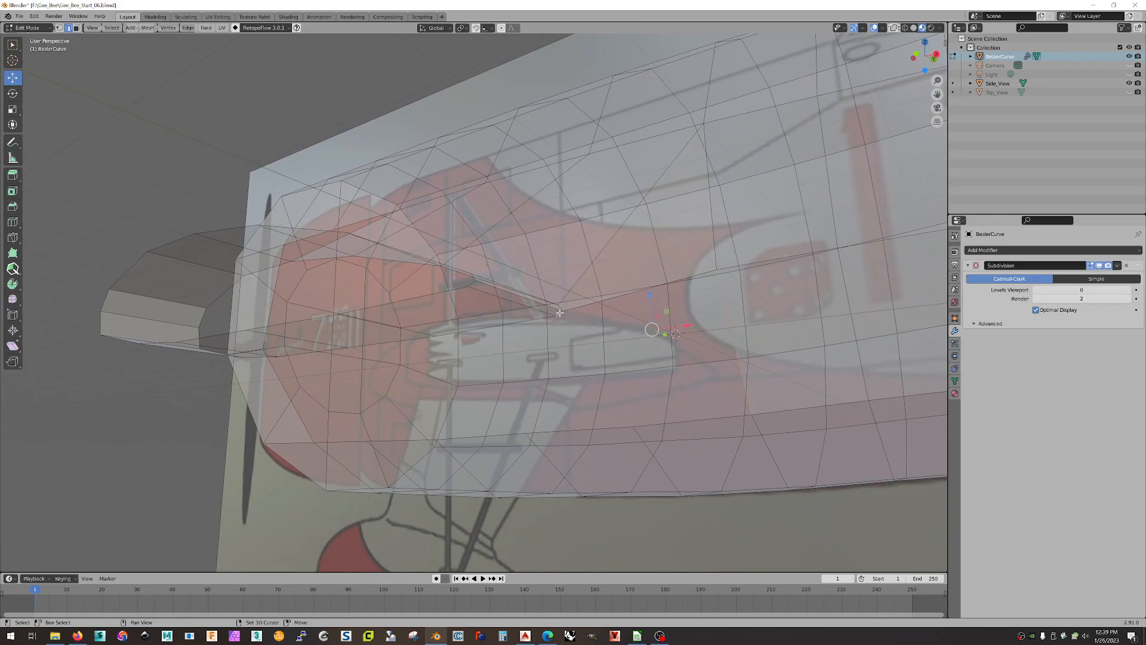
right_click(560, 313)
click(560, 313)
middle_drag(560, 313, 681, 340)
Step: Bridge the two rearmost underside edges of the wing root to the matching lower edges of the fuselage opening
click(636, 257)
click(612, 281)
middle_drag(706, 380, 691, 426)
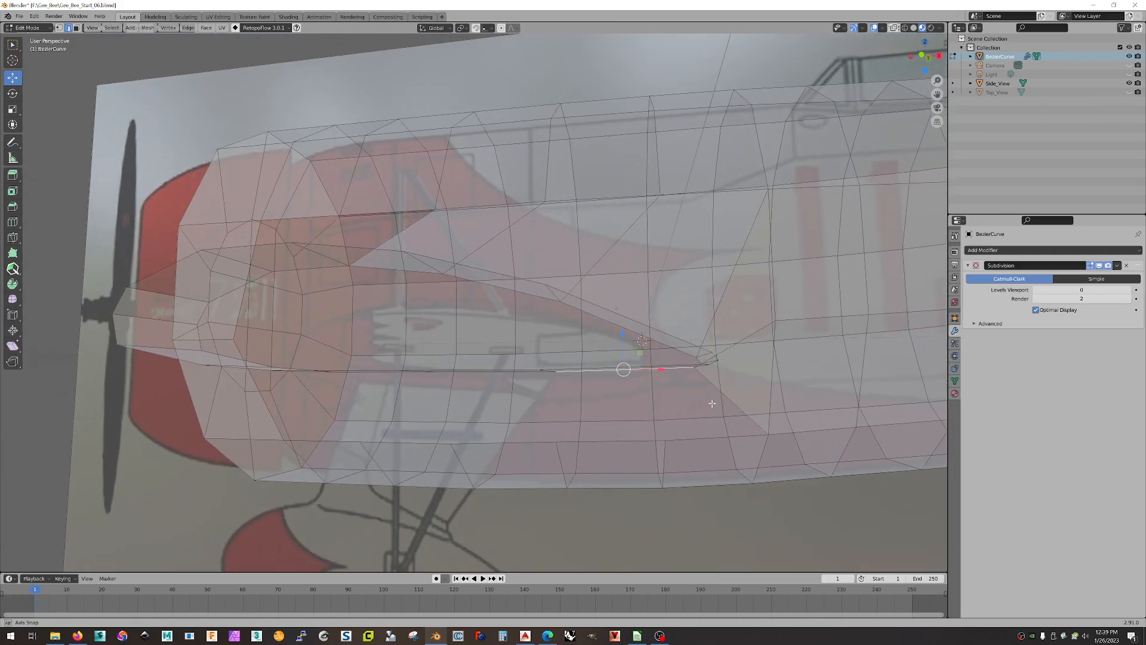
right_click(688, 439)
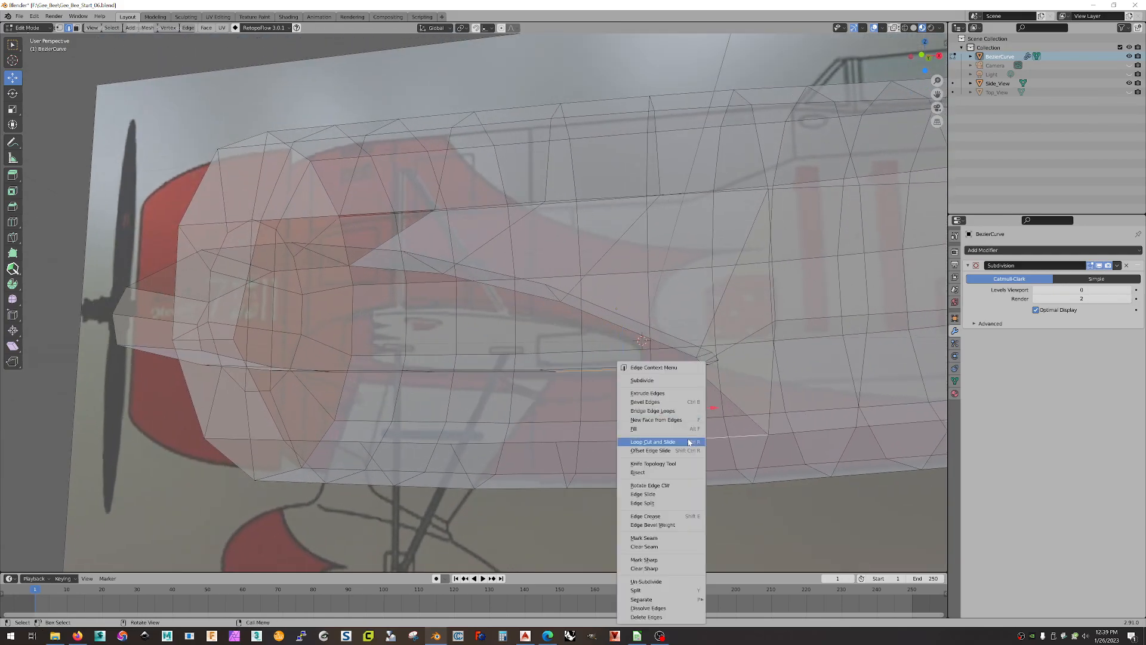
click(669, 410)
middle_drag(544, 404, 577, 360)
click(575, 343)
middle_drag(618, 429, 606, 439)
shift+click(605, 443)
right_click(605, 443)
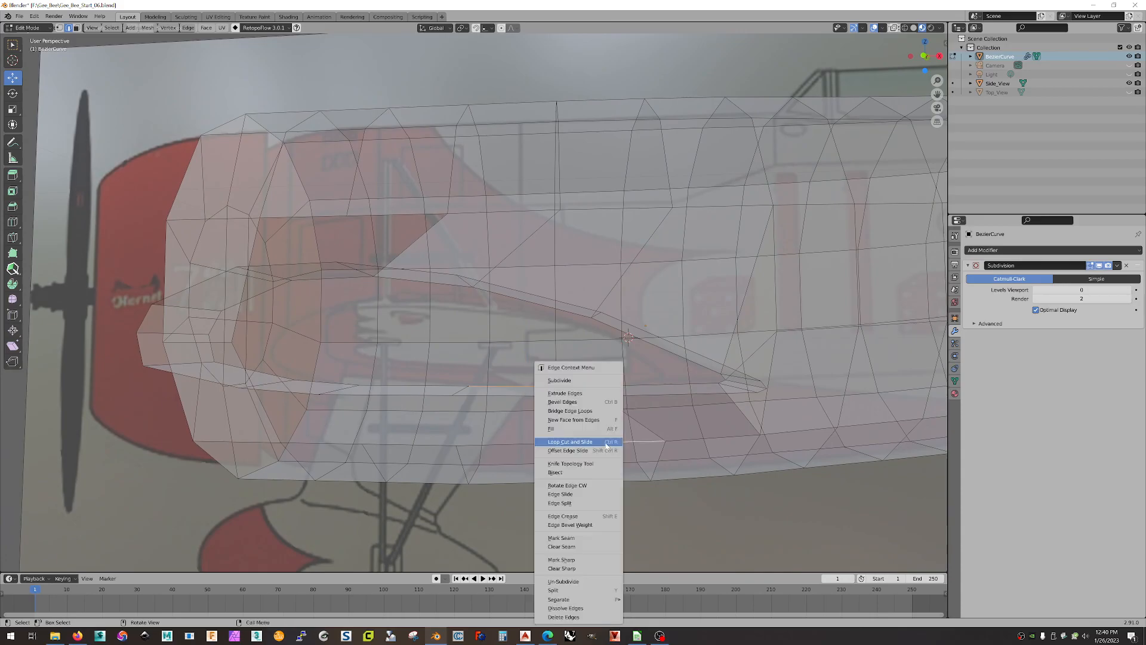
click(572, 411)
Step: Bridge the remaining underside edge pairs between wing root and fuselage opening, working forward to the leading edge
middle_drag(547, 435, 492, 332)
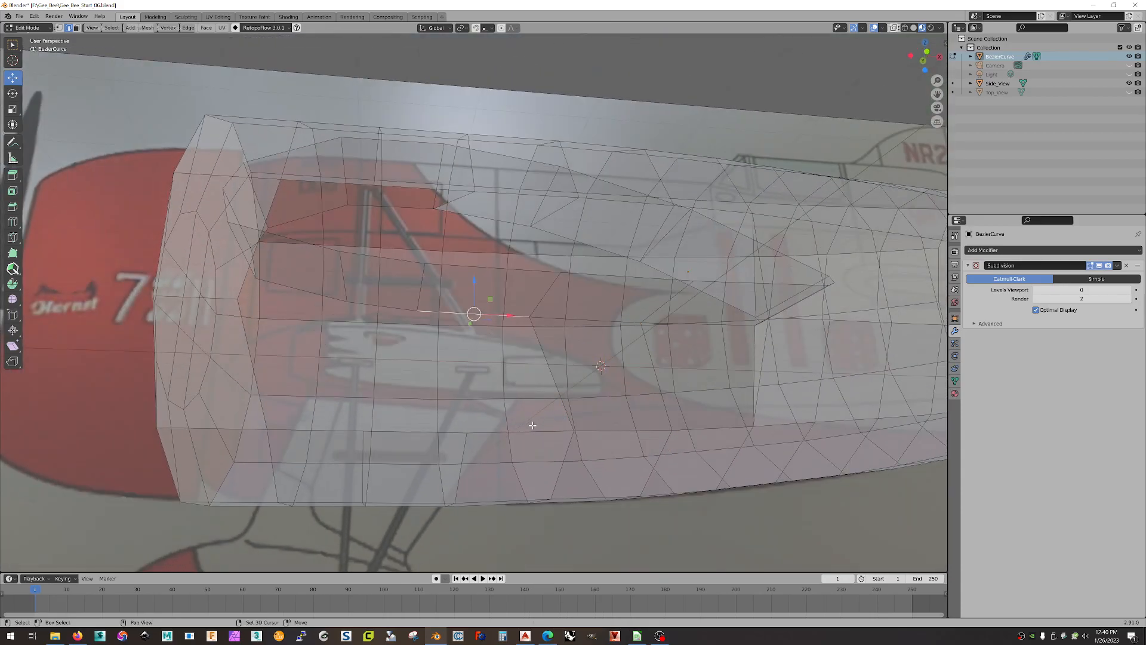
key(ctrl+e)
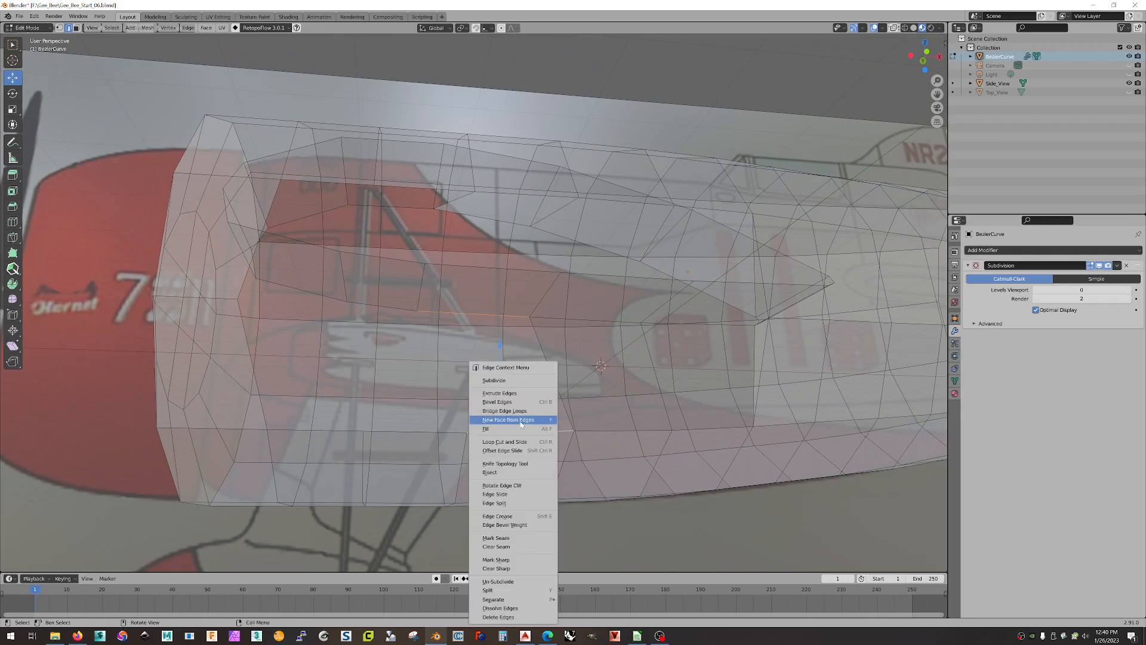
click(532, 411)
middle_drag(531, 411, 464, 364)
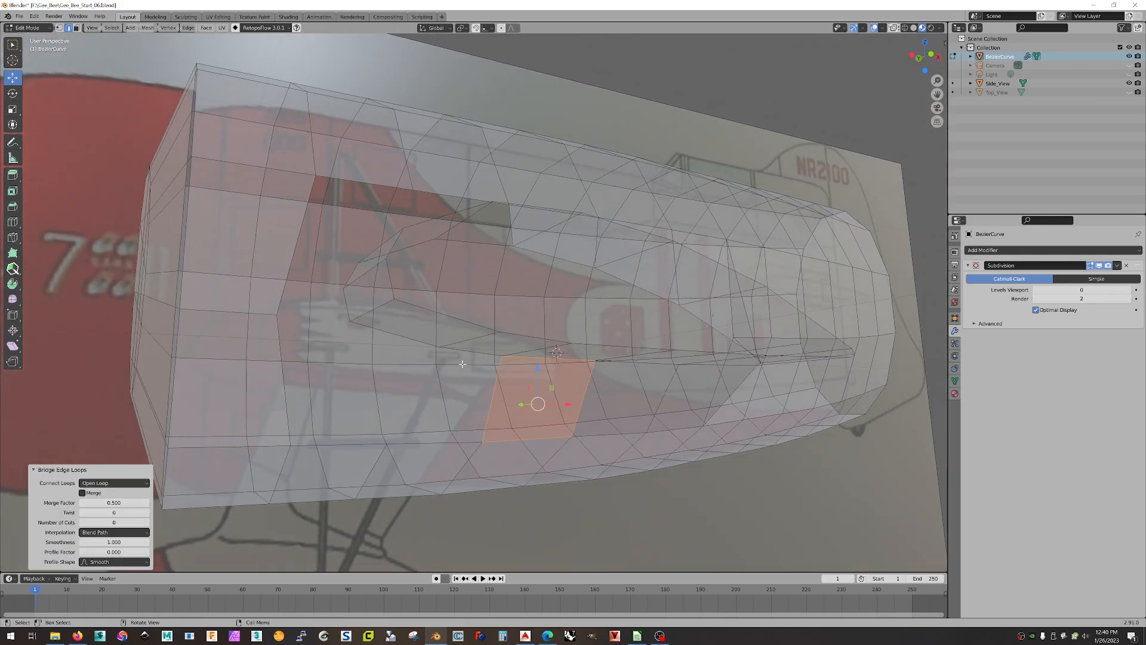
click(472, 353)
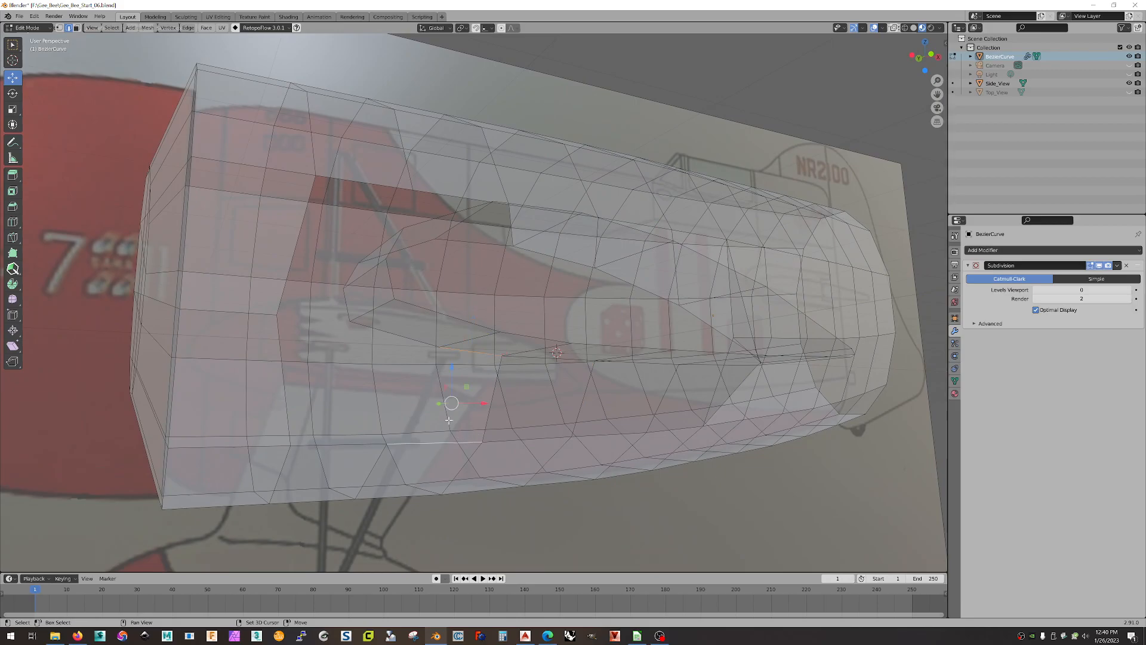
shift+click(417, 339)
right_click(466, 353)
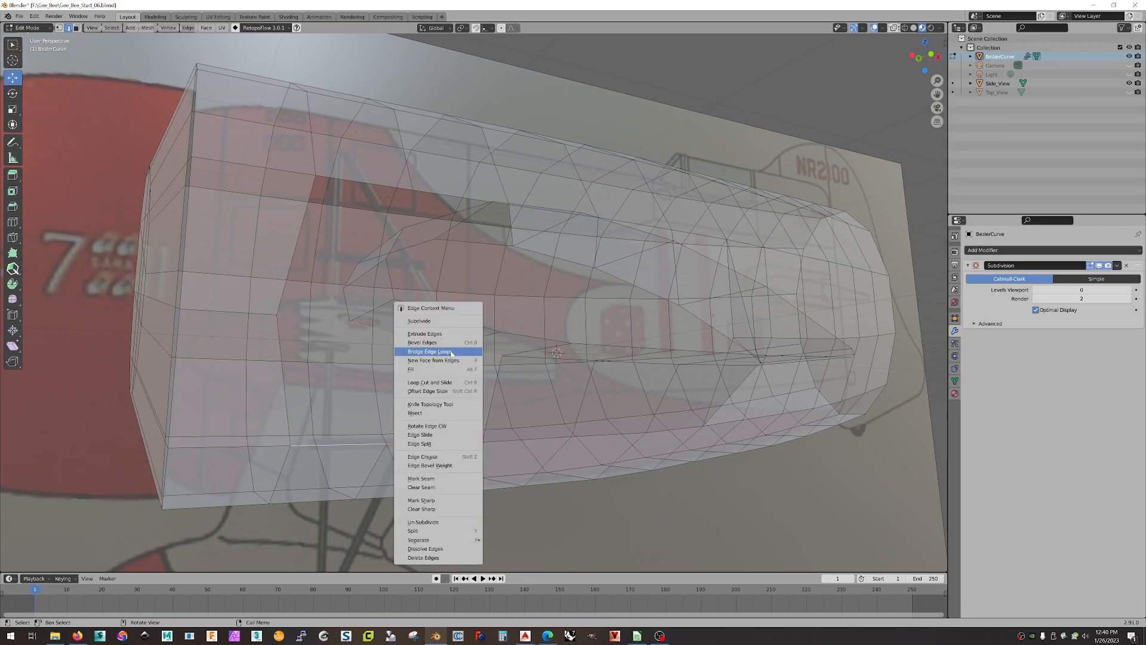
click(450, 353)
middle_drag(451, 353, 441, 375)
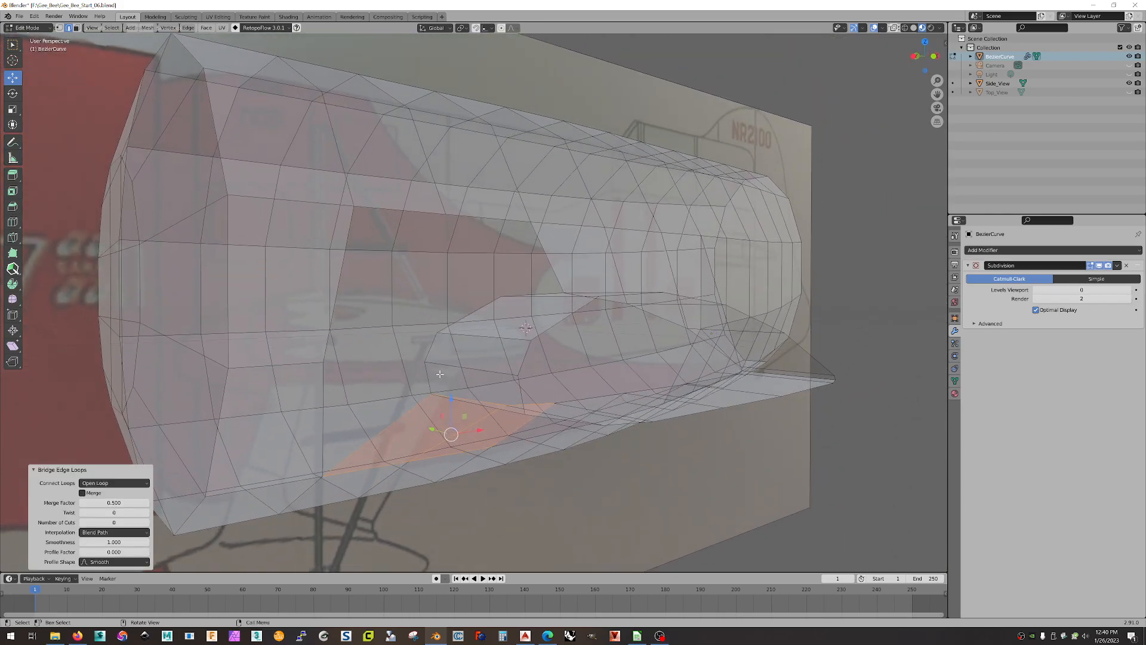
Step: Bridge the front edges of the fuselage opening to the wing root's leading edges
click(426, 378)
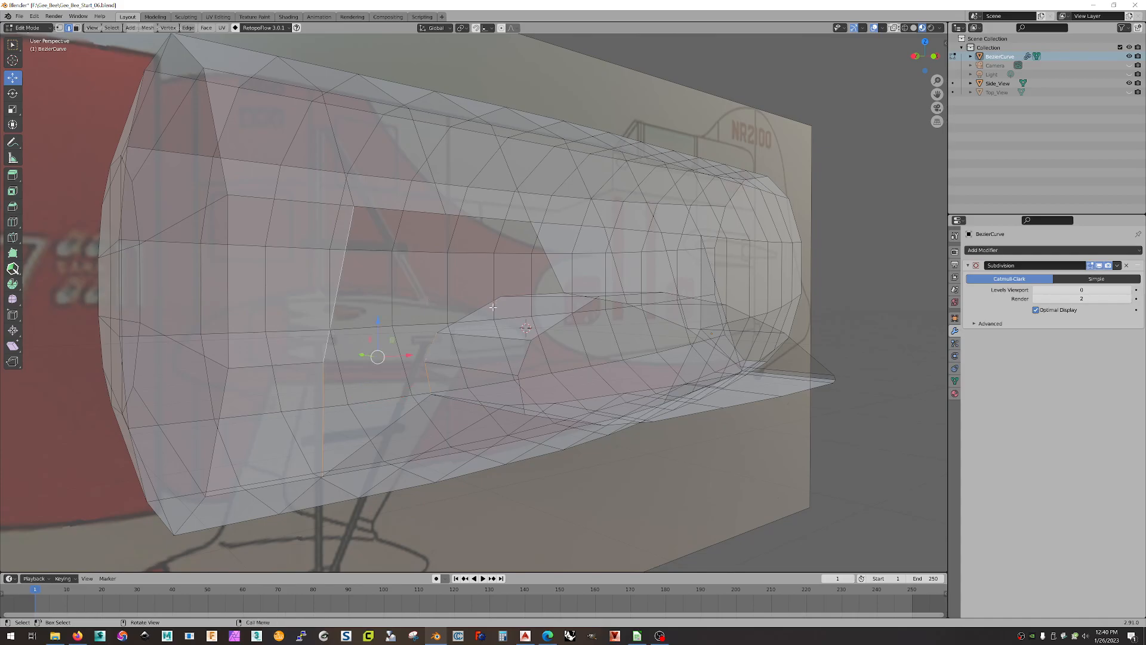
shift+click(470, 317)
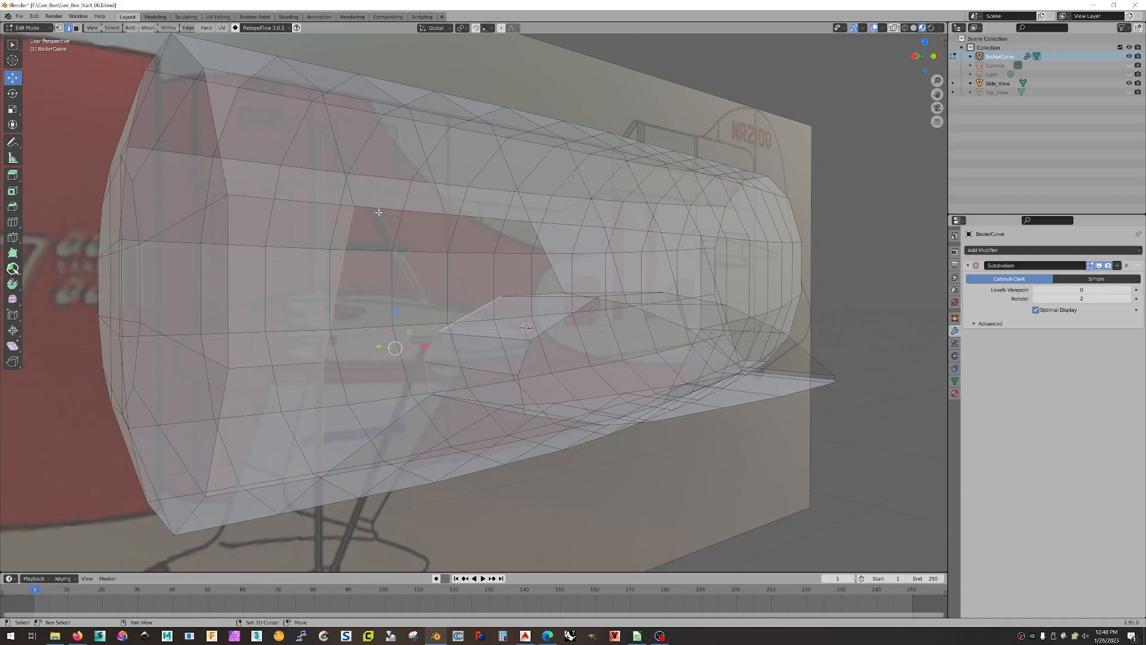
right_click(412, 211)
click(403, 211)
middle_drag(403, 213, 471, 343)
Step: Close the last gap above the wing root by bridging its upper front edge to the fuselage edge above it
click(413, 372)
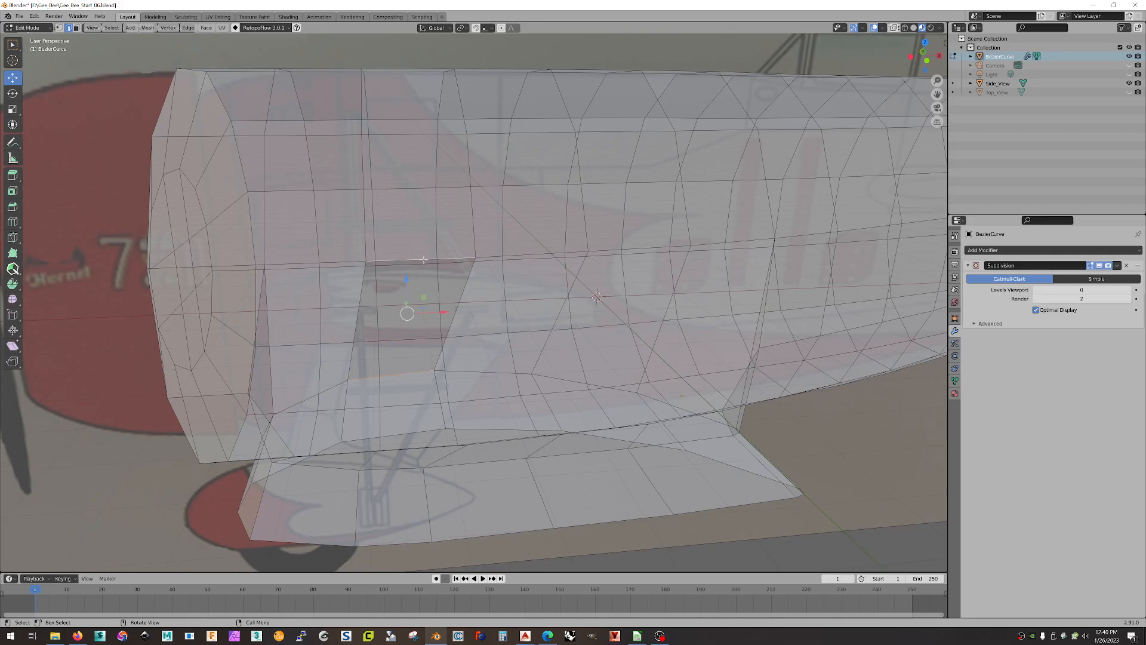
right_click(424, 260)
click(413, 262)
middle_drag(472, 327, 558, 341)
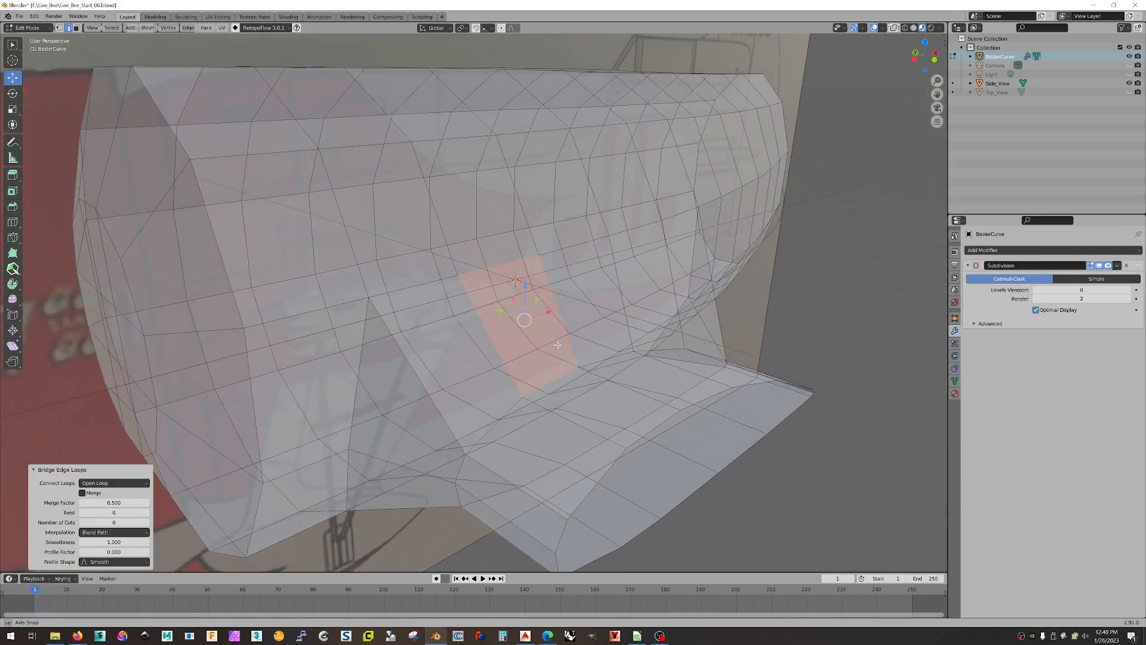
Step: Clear the edge selection and return the joined mesh to Object Mode
click(831, 337)
middle_drag(832, 337, 736, 383)
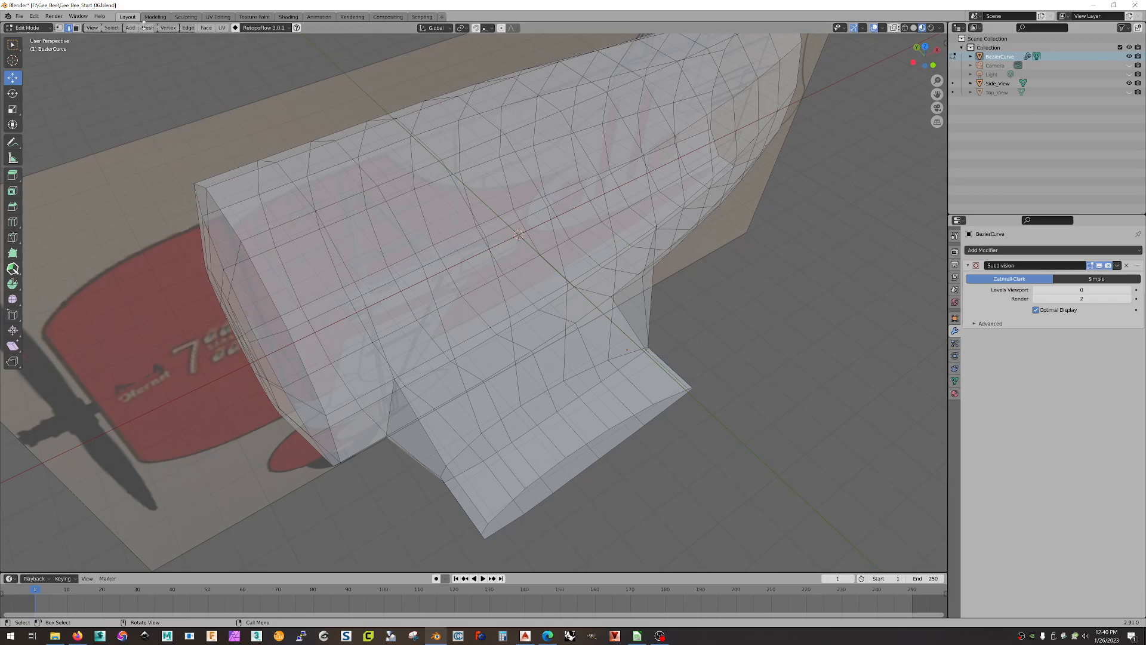
click(52, 28)
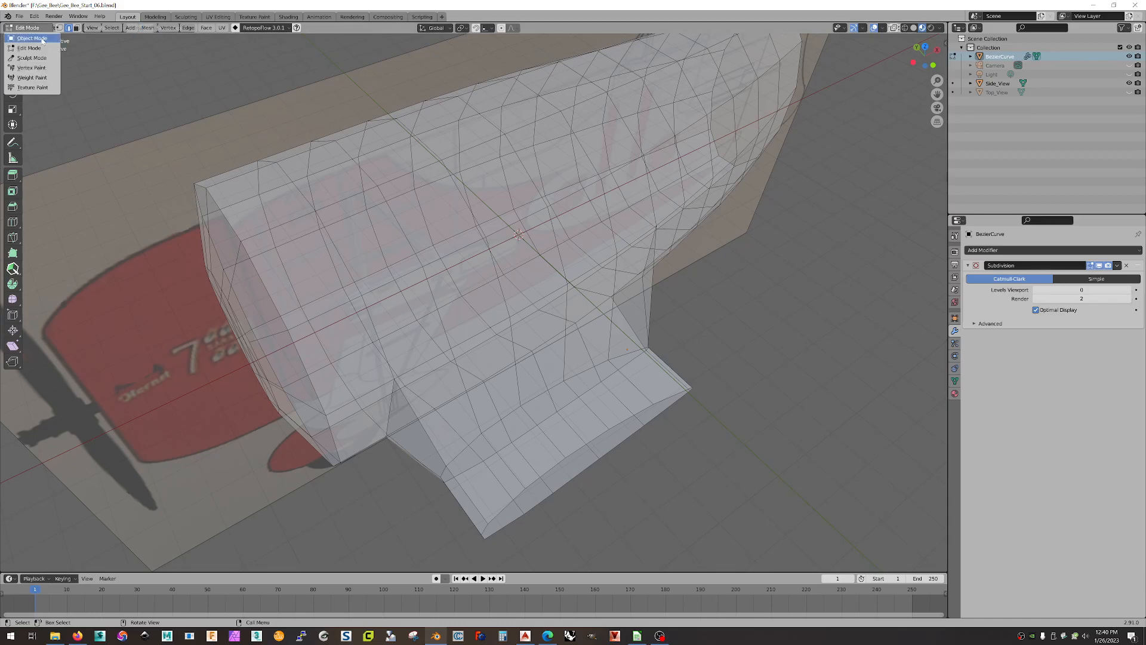
click(32, 38)
scroll(609, 320, down, 5)
middle_drag(609, 320, 664, 305)
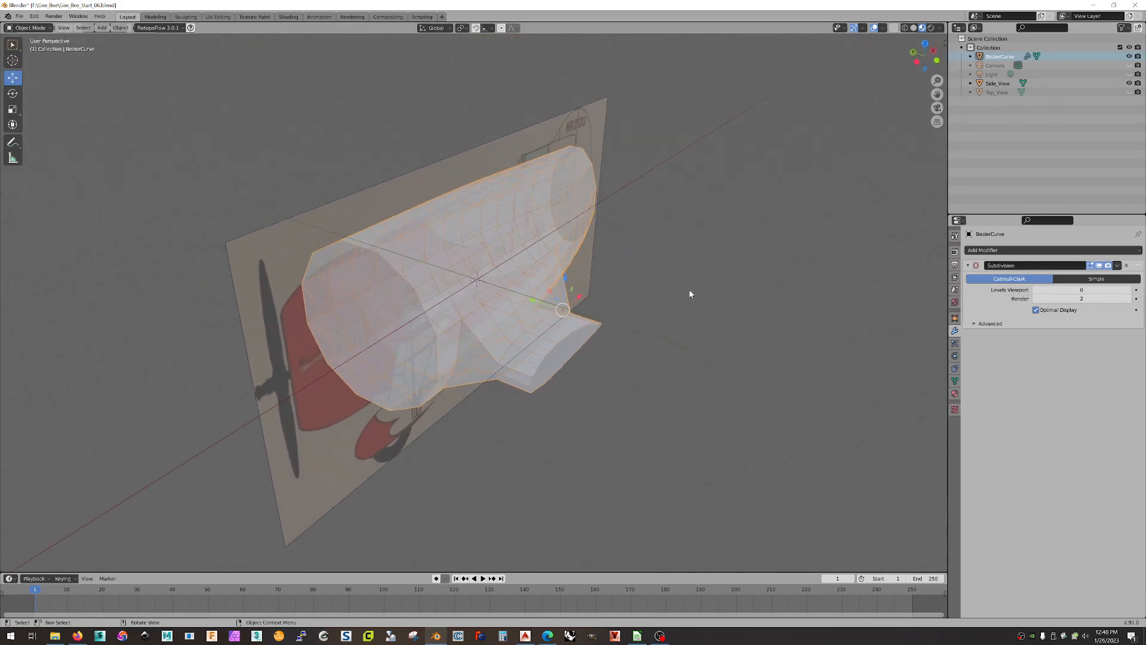
Step: Hide the Side_View reference, deselect the model, and raise the Subdivision modifier's viewport level to 2
click(1129, 83)
middle_drag(797, 281, 768, 305)
click(699, 287)
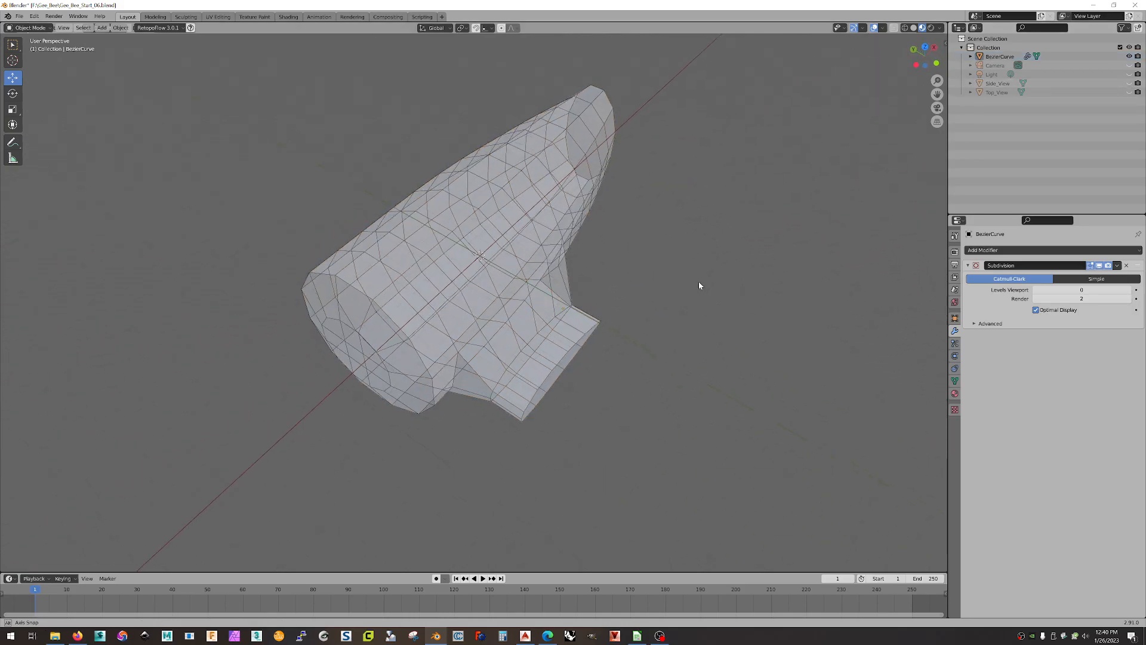
middle_drag(700, 287, 689, 267)
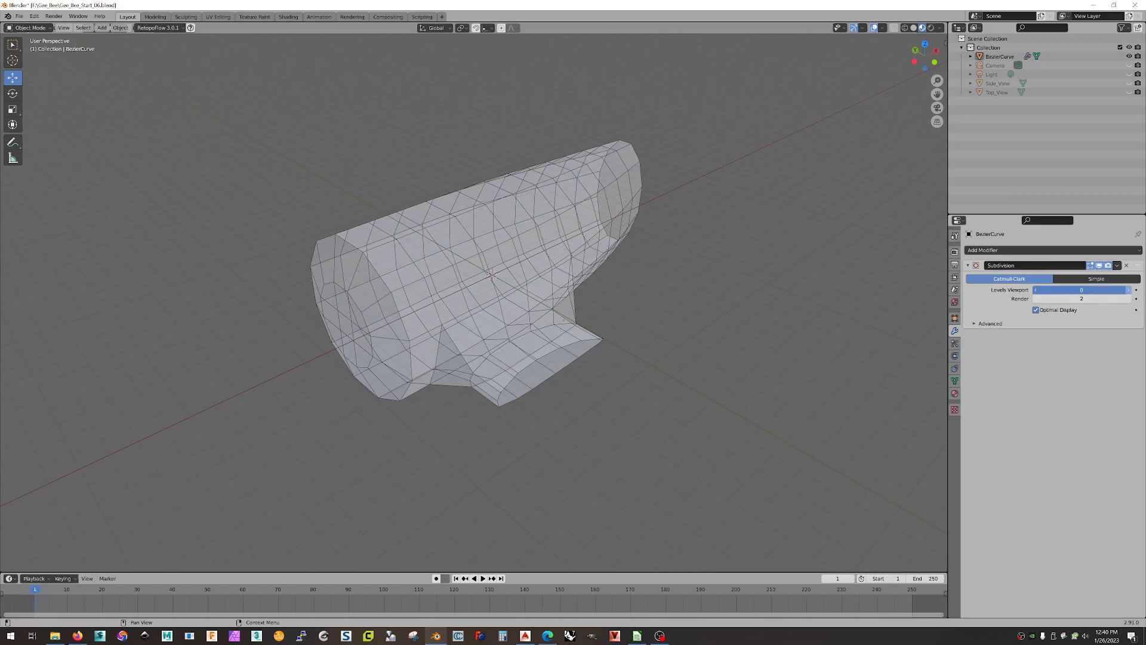
click(1128, 290)
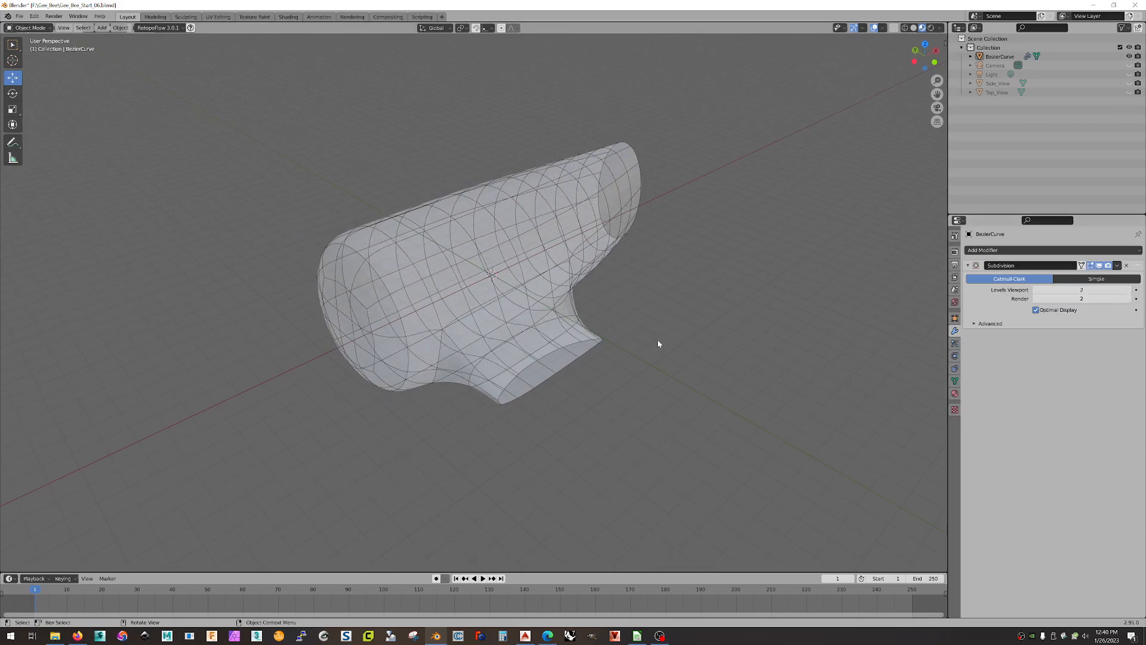
middle_drag(728, 320, 821, 225)
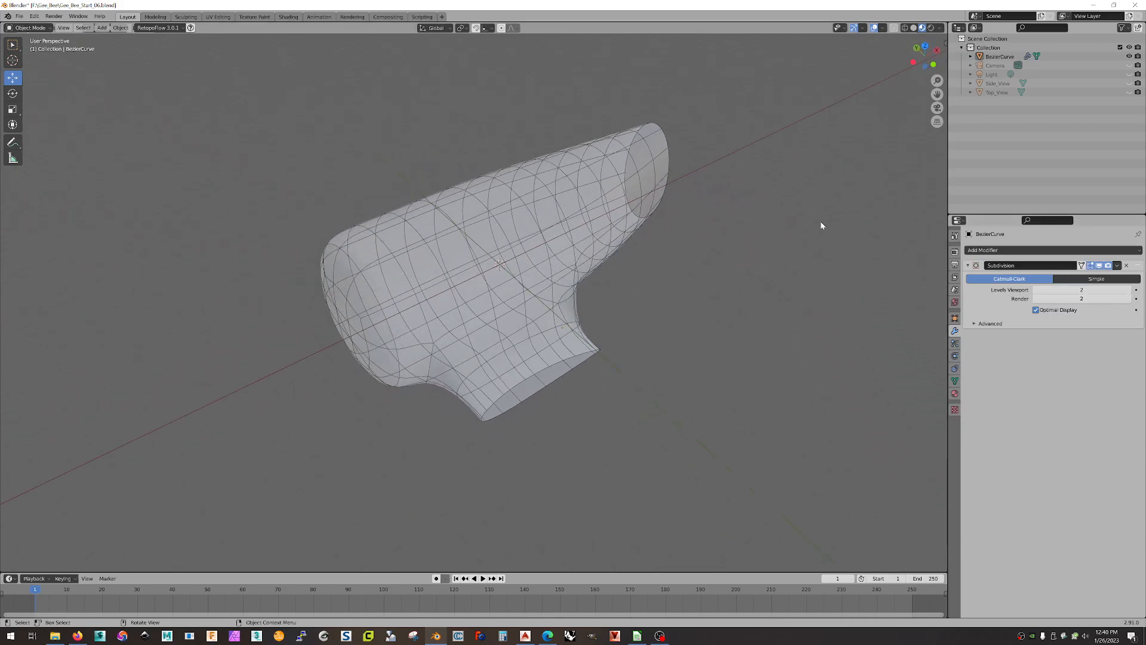
Step: Turn off the wireframe overlay so the subdivided fuselage and wing root display as a plain shaded surface
click(862, 28)
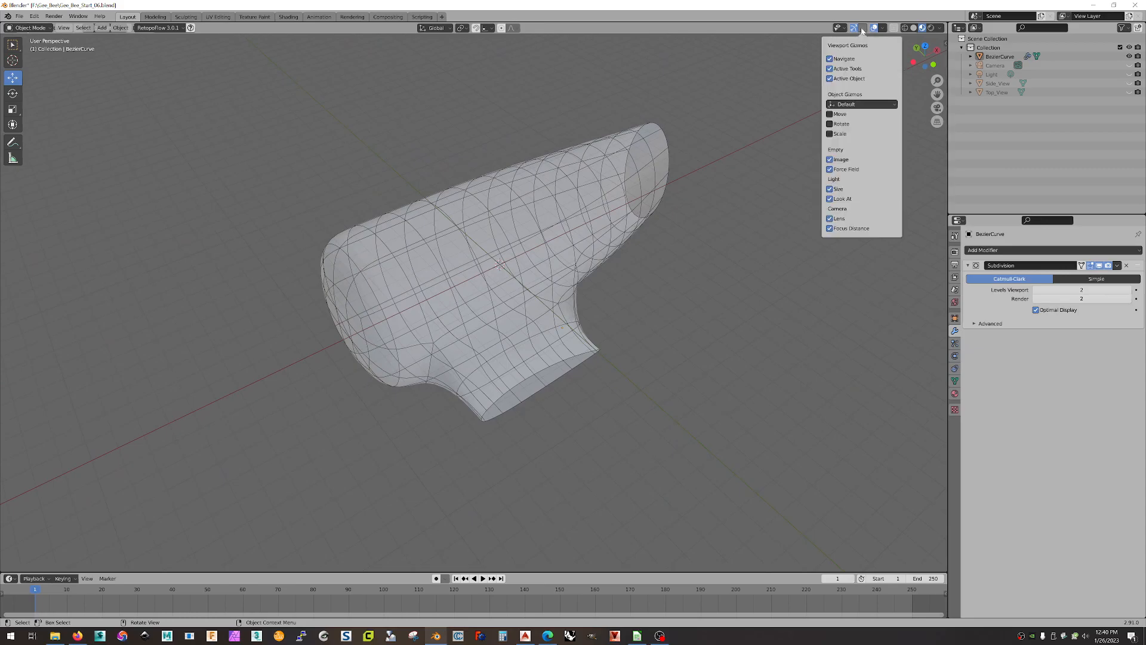
mouse_move(846, 30)
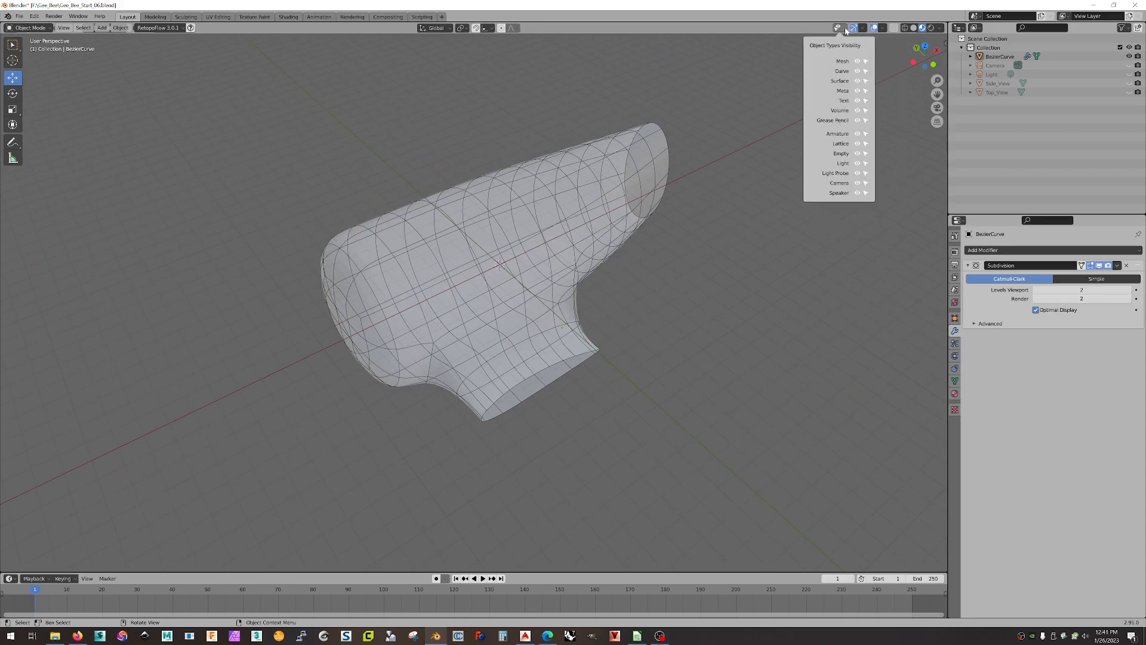
click(884, 28)
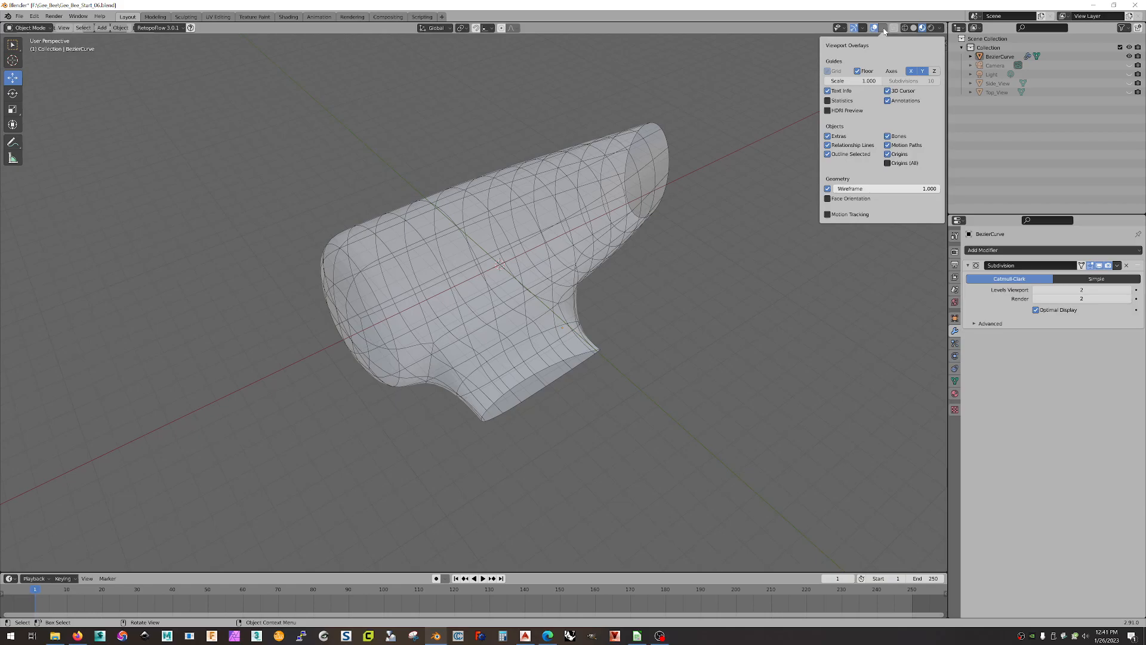
click(828, 189)
middle_drag(796, 213, 686, 332)
key(F12)
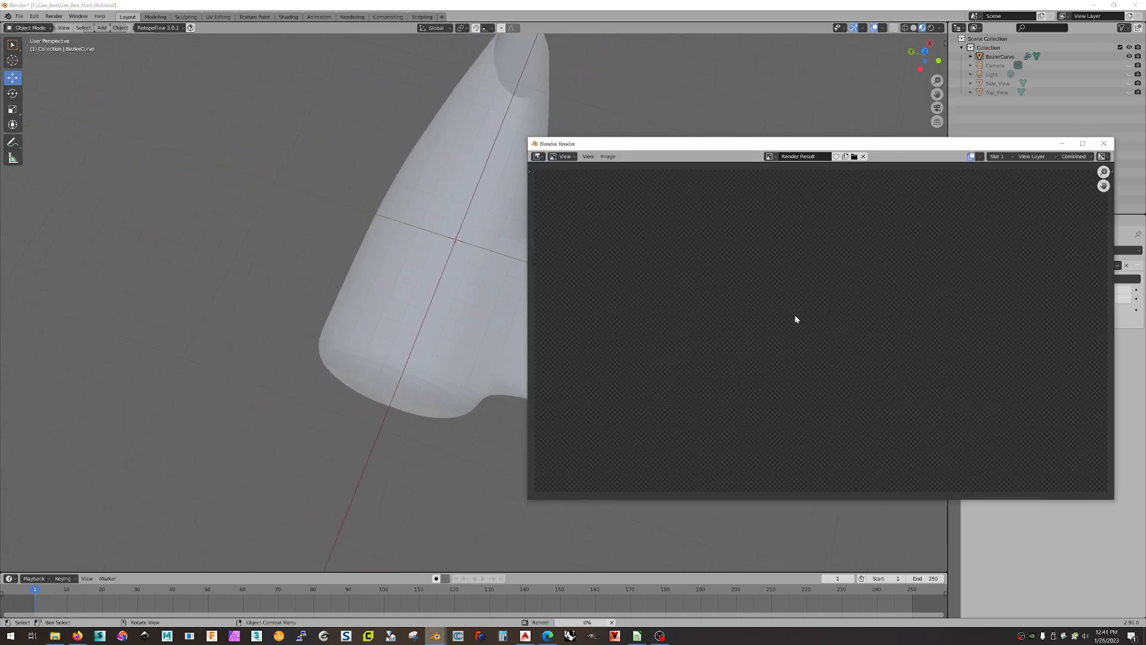
click(1099, 146)
Step: In Edit Mode, select the edge loop around the wing stub's open end and extrude it outward along the Y axis
middle_drag(667, 345, 617, 333)
click(559, 326)
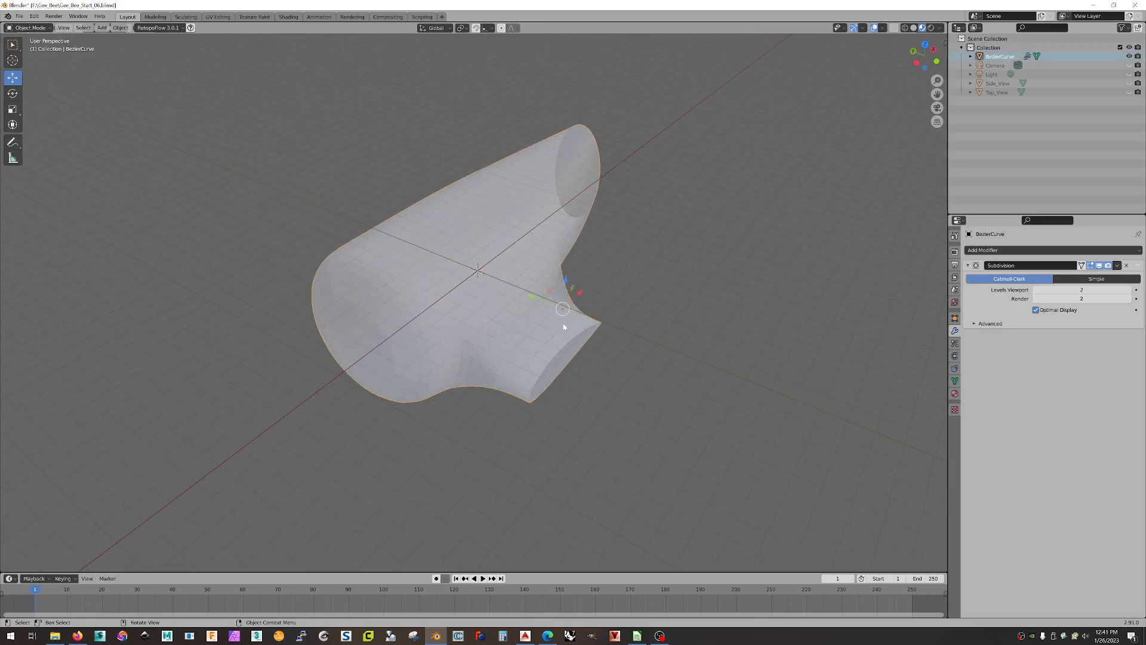
key(Tab)
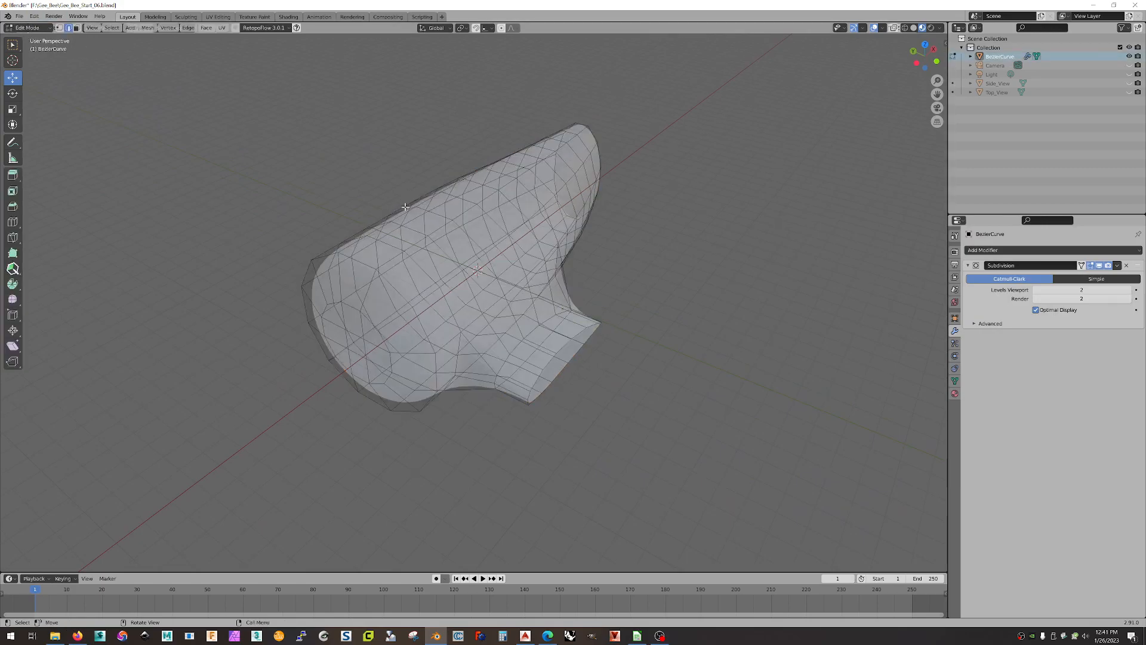
scroll(652, 367, up, 3)
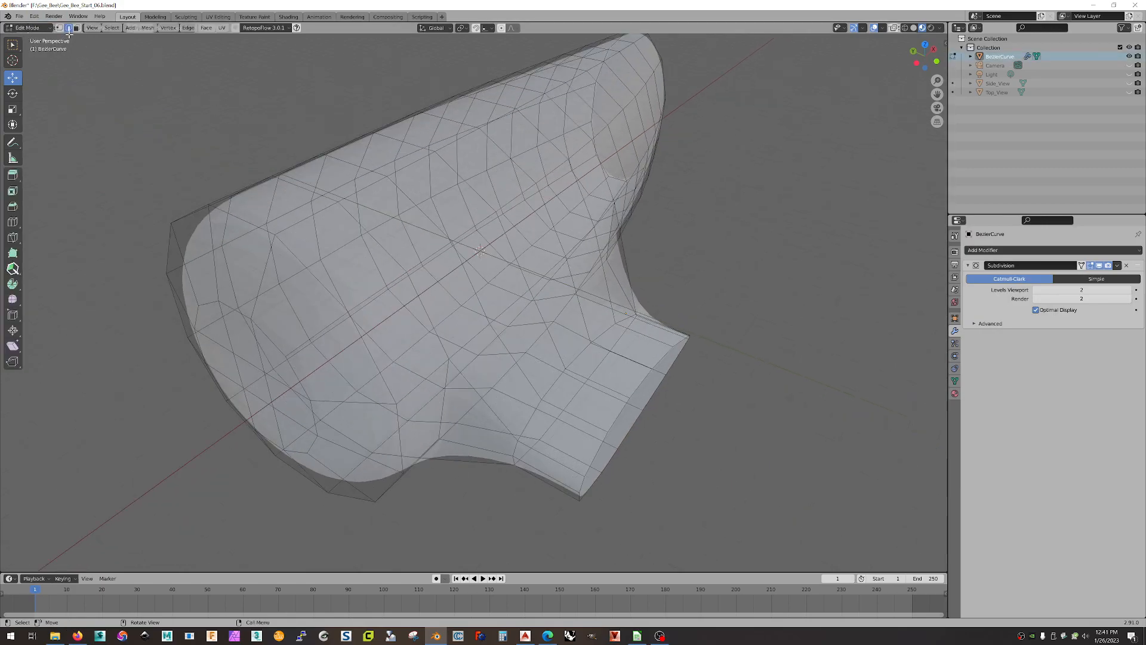
alt+click(648, 375)
mouse_move(684, 439)
middle_down()
mouse_move(672, 415)
mouse_move(692, 424)
middle_up()
key(e)
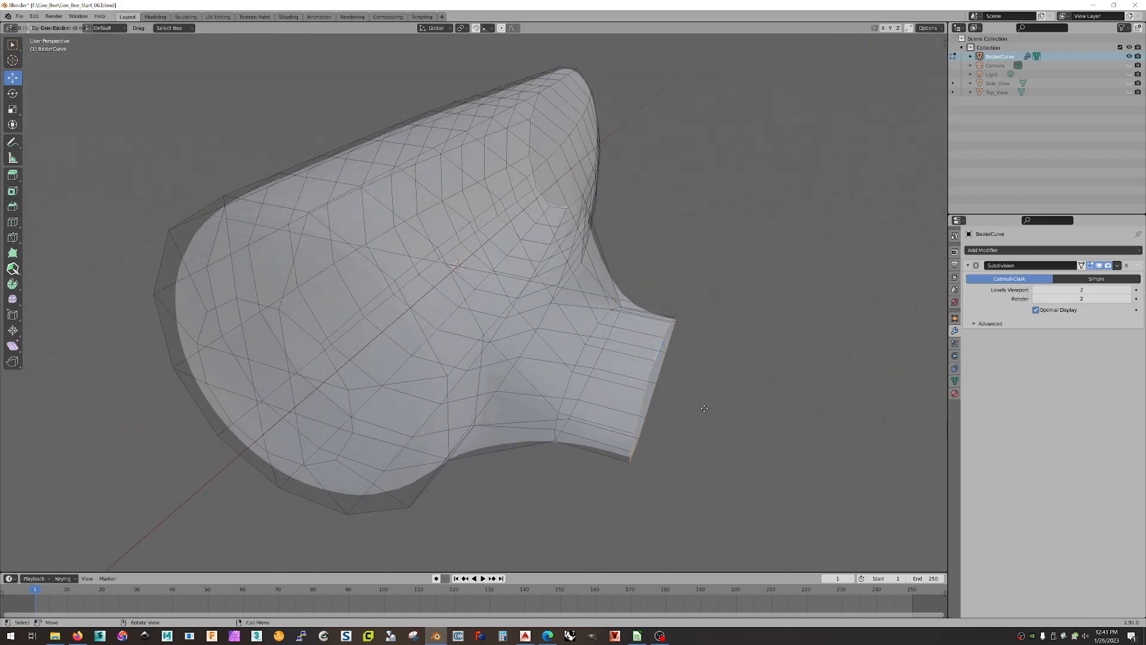
right_click(702, 406)
key(g)
key(y)
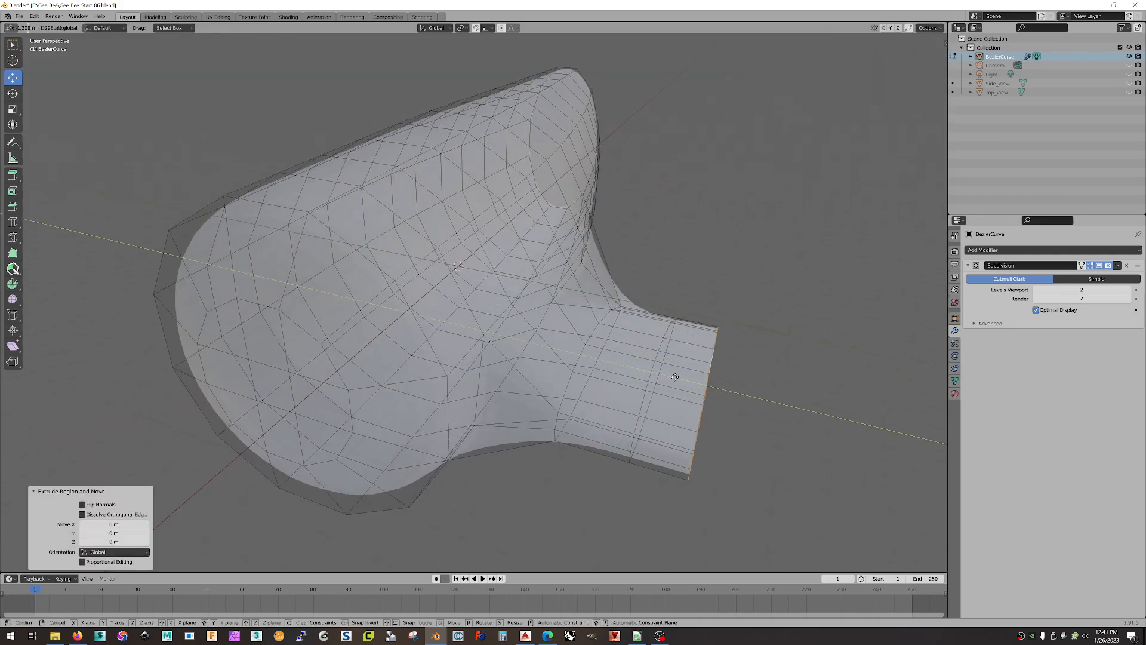
click(686, 379)
Step: Return the extended fuselage and wing mesh to Object Mode and inspect its smoothed surface
middle_drag(758, 373, 691, 371)
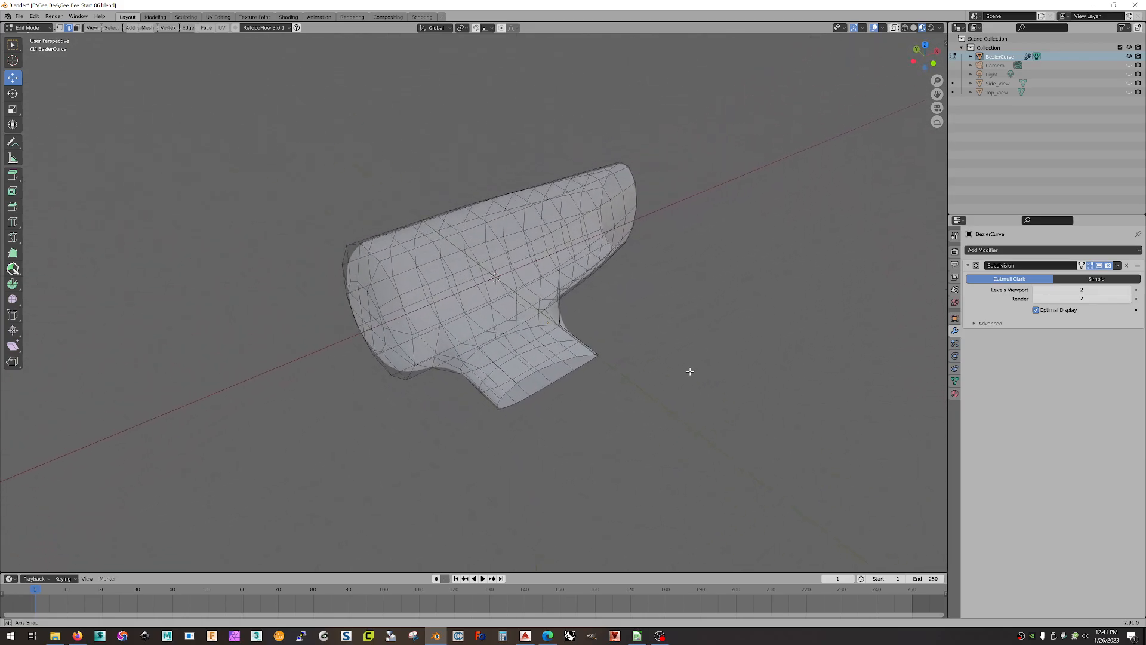
click(36, 28)
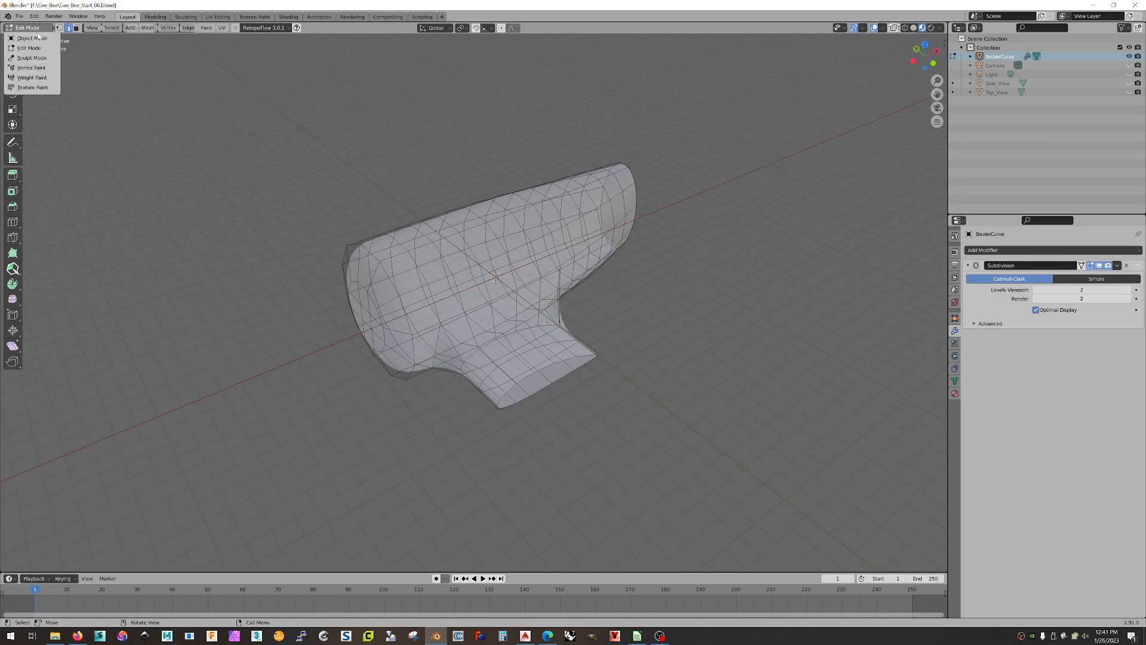
click(34, 38)
middle_drag(692, 373, 749, 351)
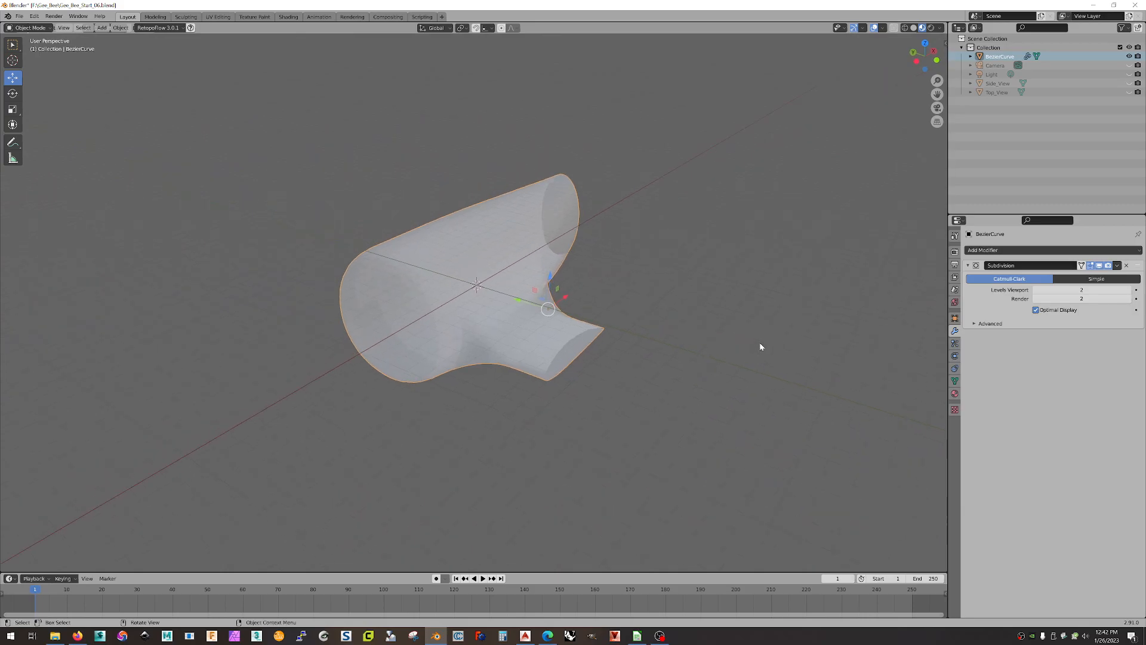
Step: Save the scene as a new incremental file named Gee_Bee_Start_07.blend in the Gee_Bee folder
click(16, 16)
click(51, 87)
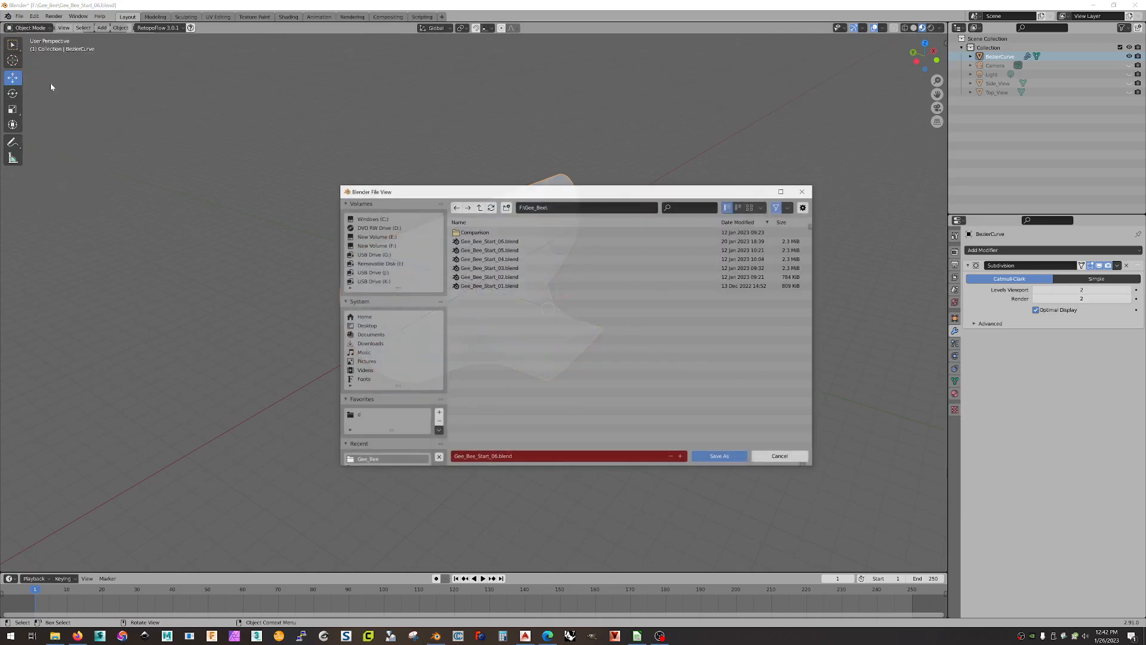
click(499, 456)
click(495, 456)
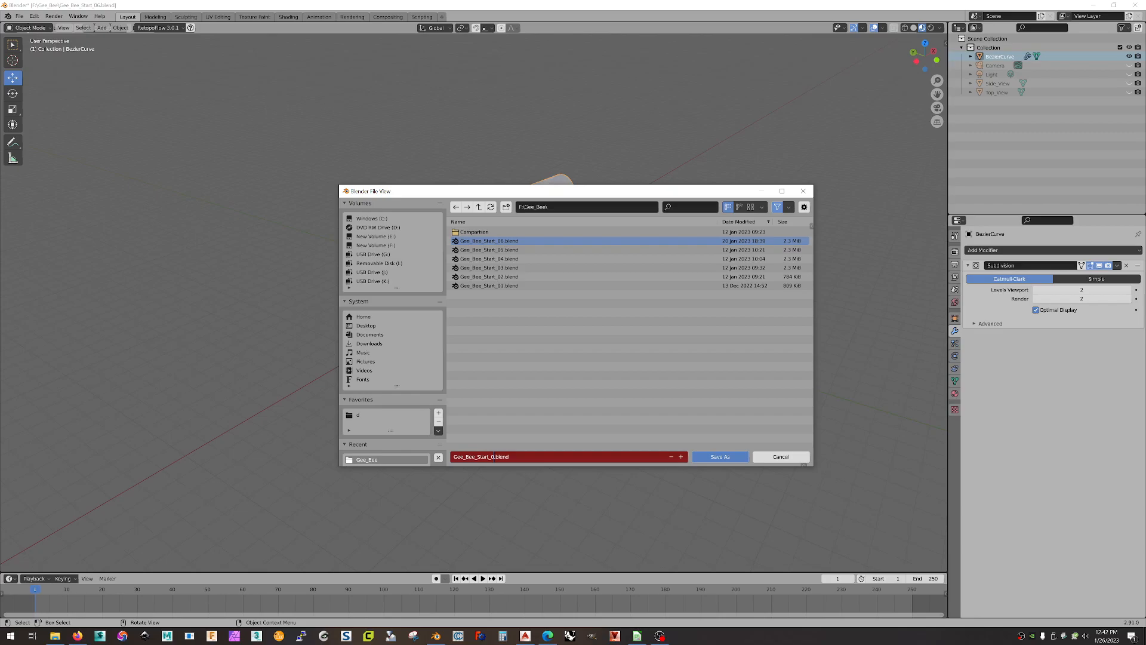
key(Return)
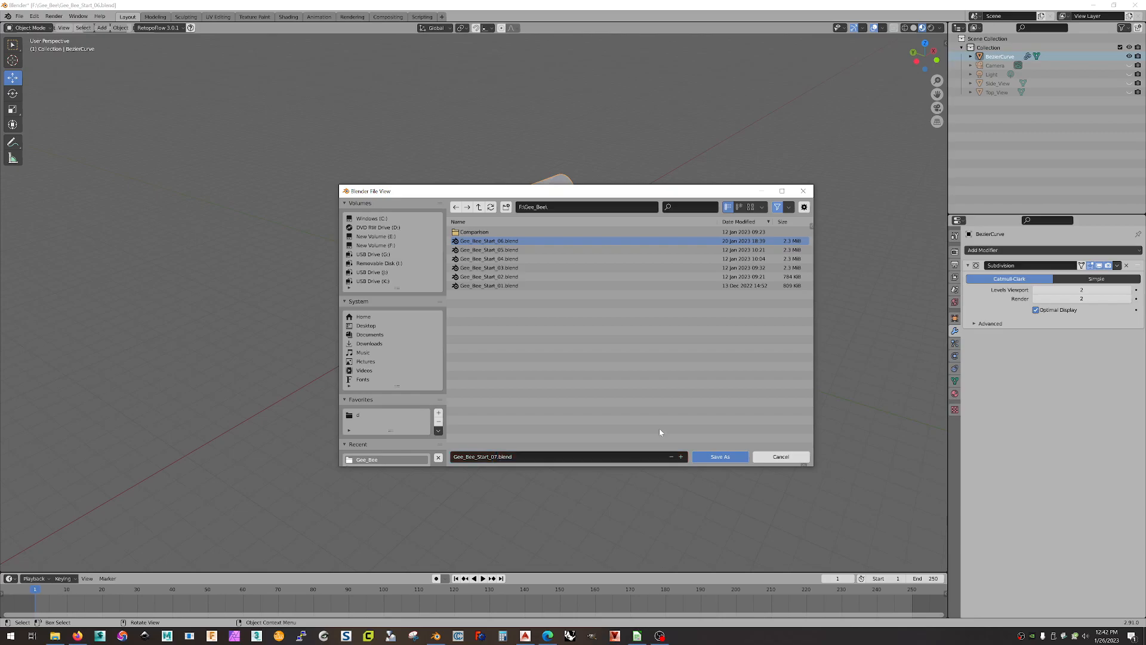
click(716, 457)
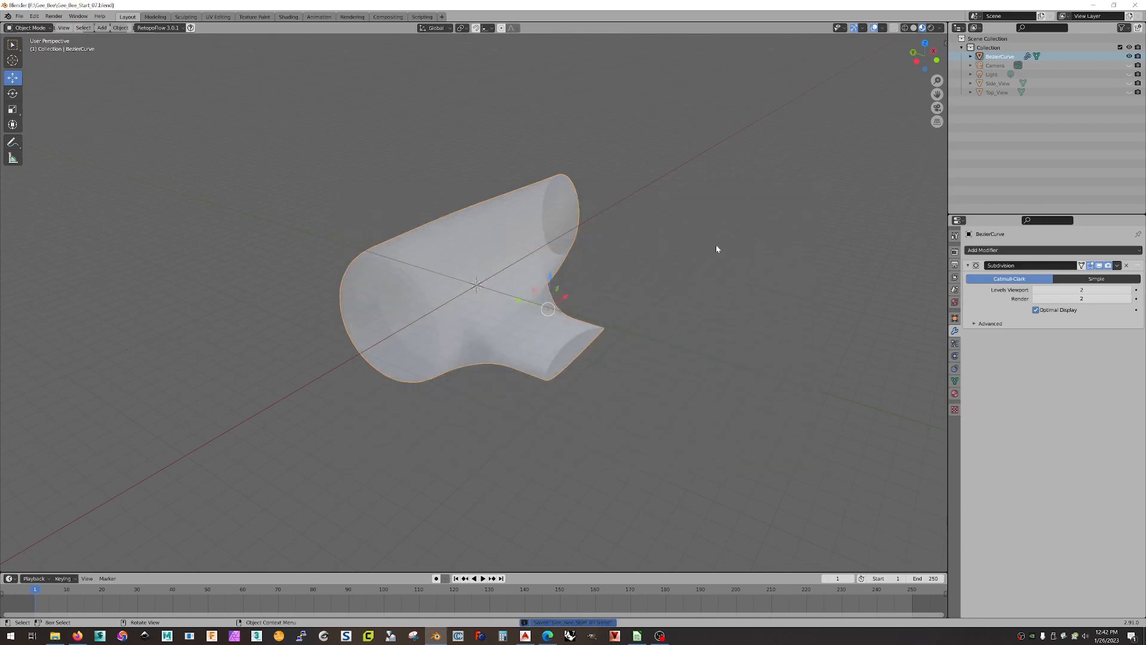